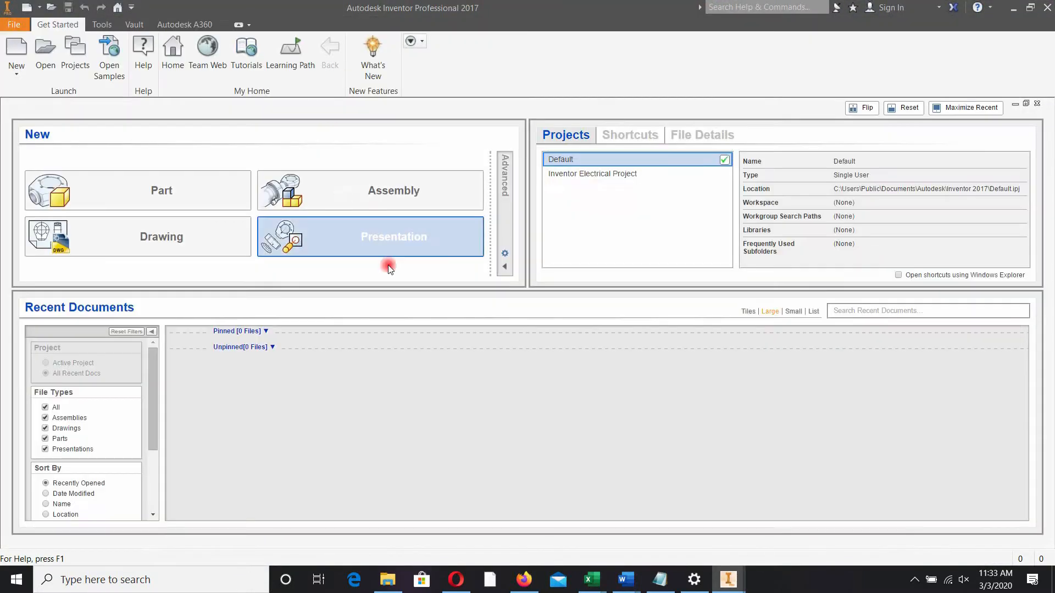
Create a new part from the metric Standard (mm).ipt template.
left_click(12, 55)
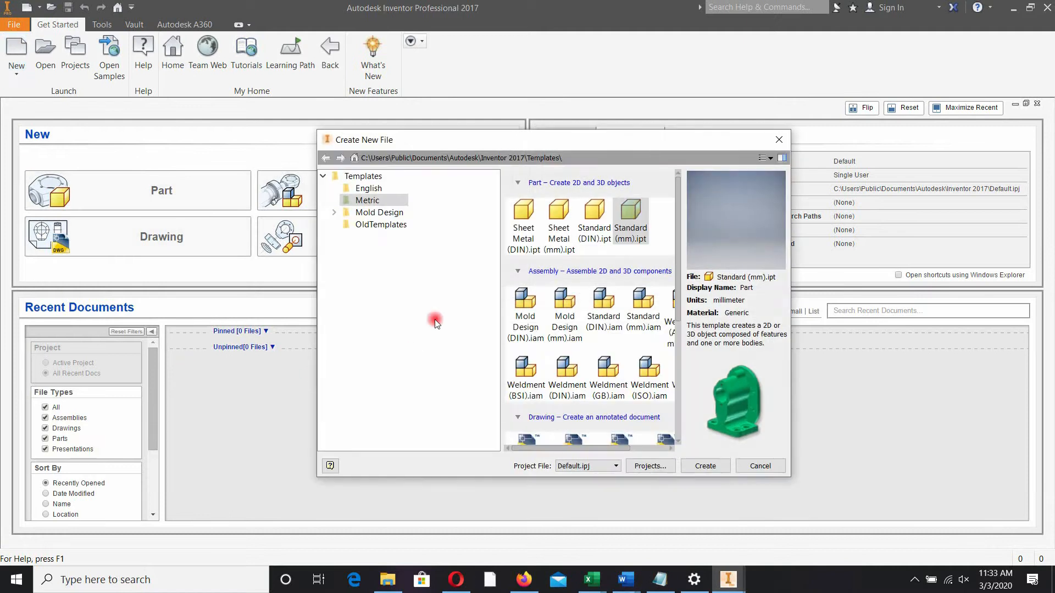
left_click(646, 218)
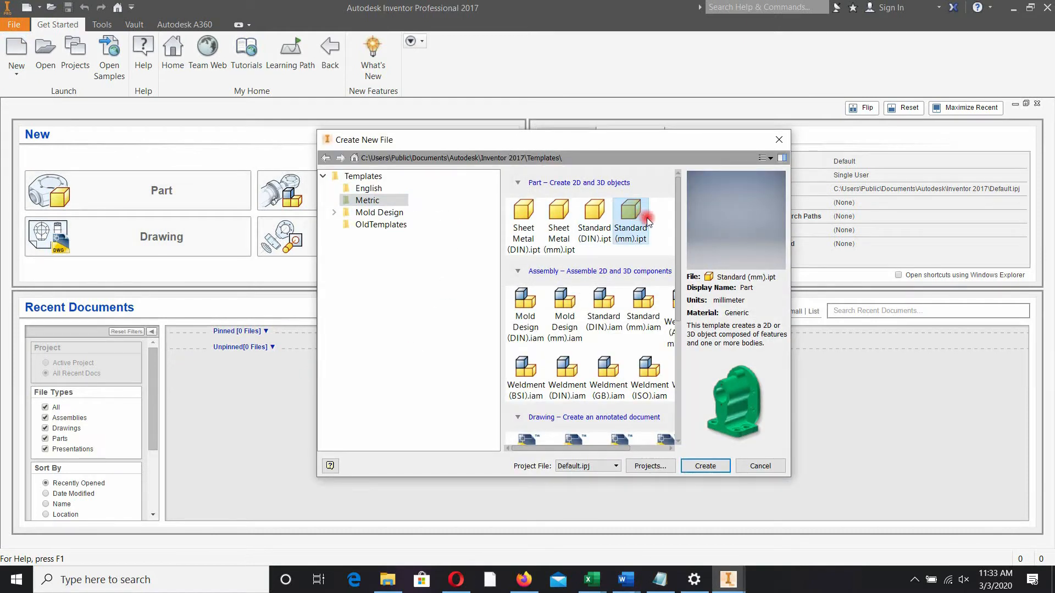
left_click(706, 465)
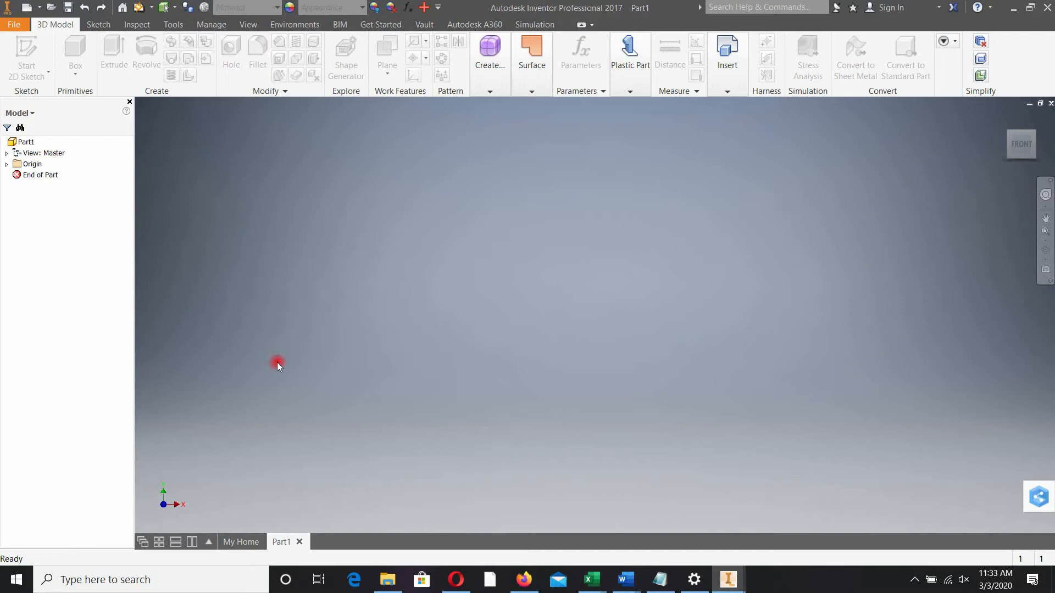
Start a sketch on the XY plane and draw a horizontal line about 68 mm long leftward from the origin.
left_click(44, 54)
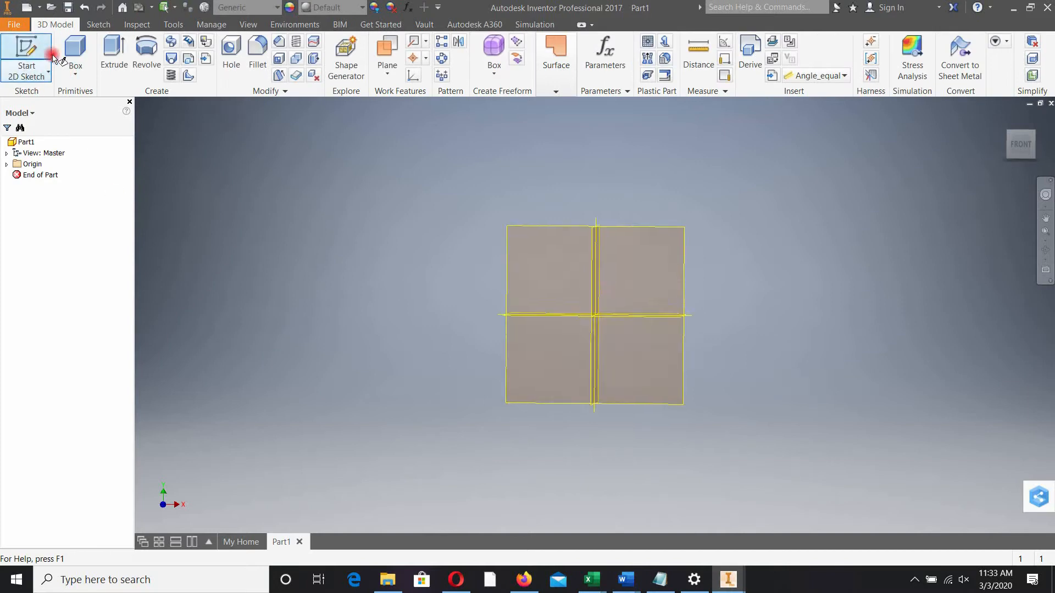
left_click(636, 278)
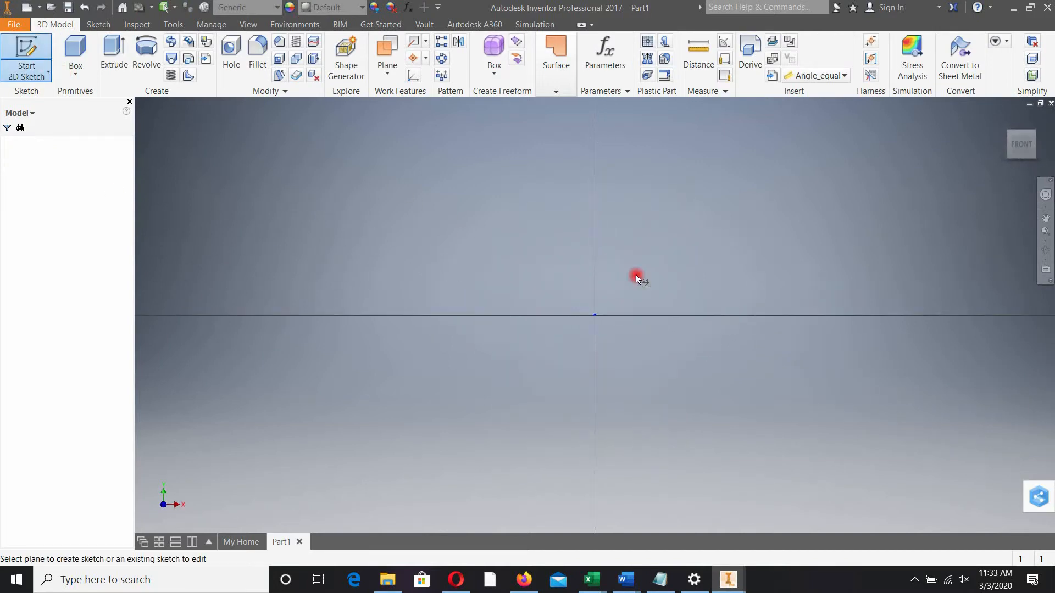
left_click(75, 51)
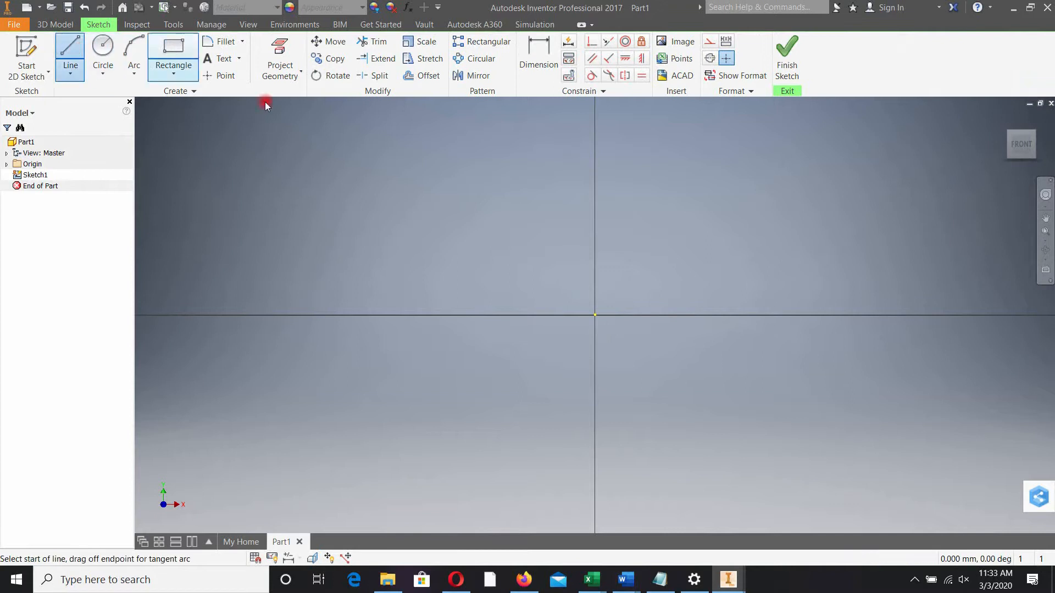
left_click(596, 317)
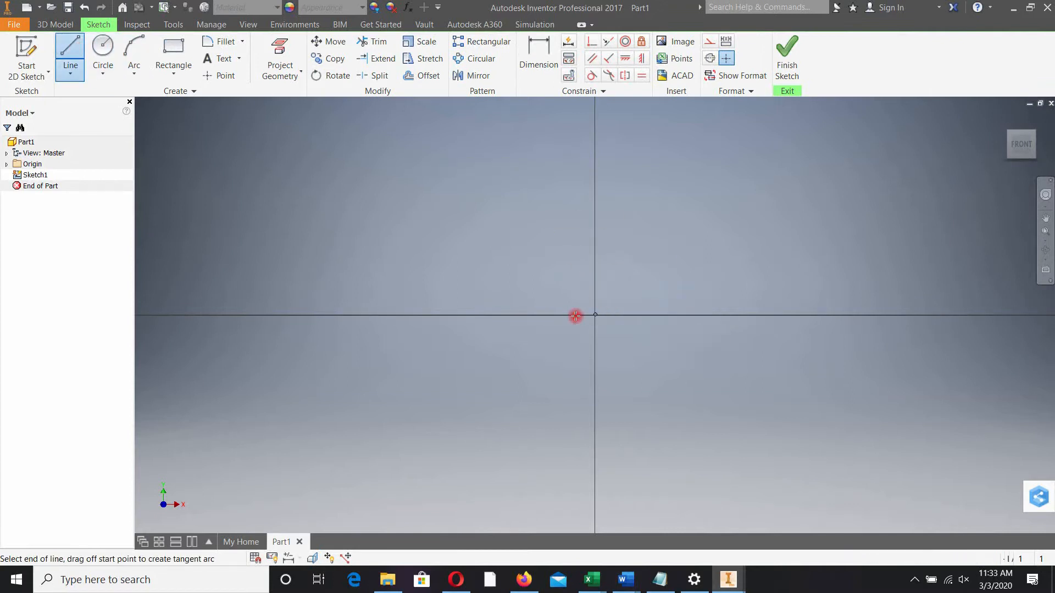
scroll(338, 318, "up", 3)
middle_click_drag(337, 318, 467, 322)
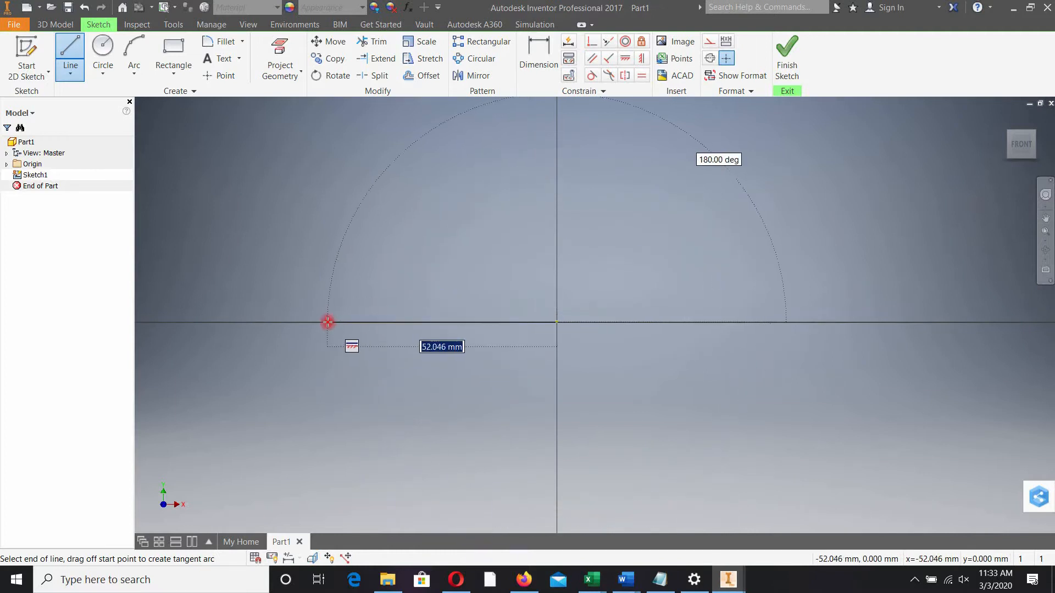
scroll(279, 319, "down", 3)
middle_click_drag(279, 318, 304, 318)
scroll(311, 321, "up", 3)
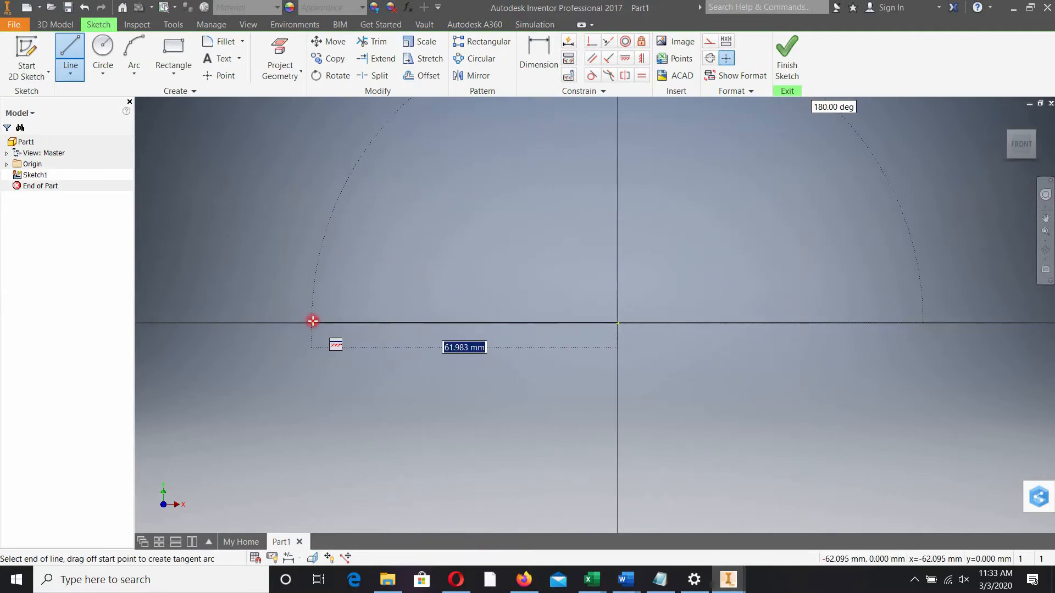
left_click(282, 322)
Complete a closed inverted-L profile with a leg about 88 mm down and 9 mm wide, and a top edge about 77 mm long ending above the origin.
middle_click_drag(308, 471, 397, 337)
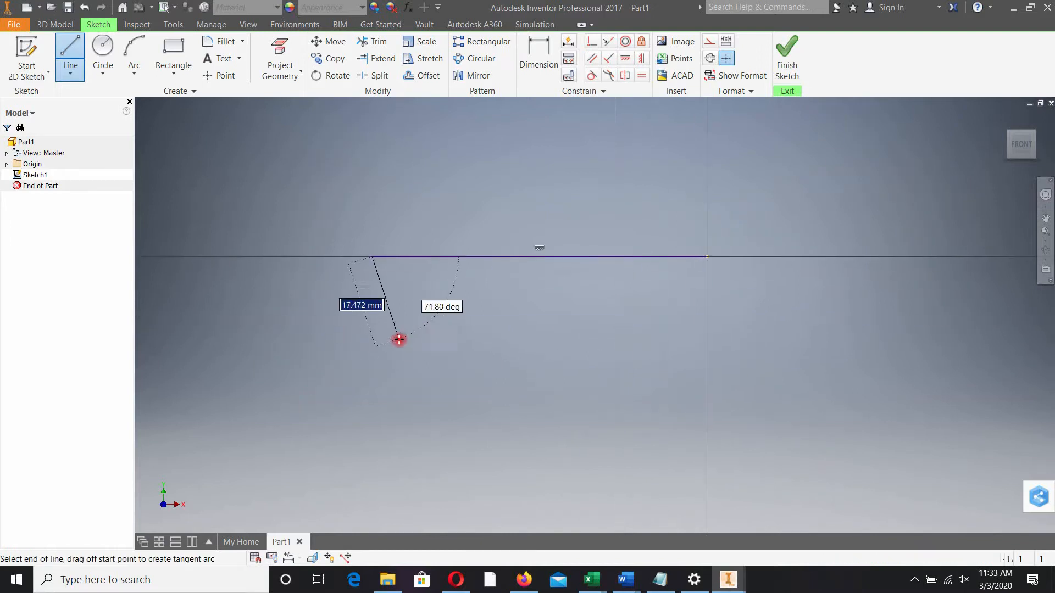
middle_click_drag(374, 494, 399, 414)
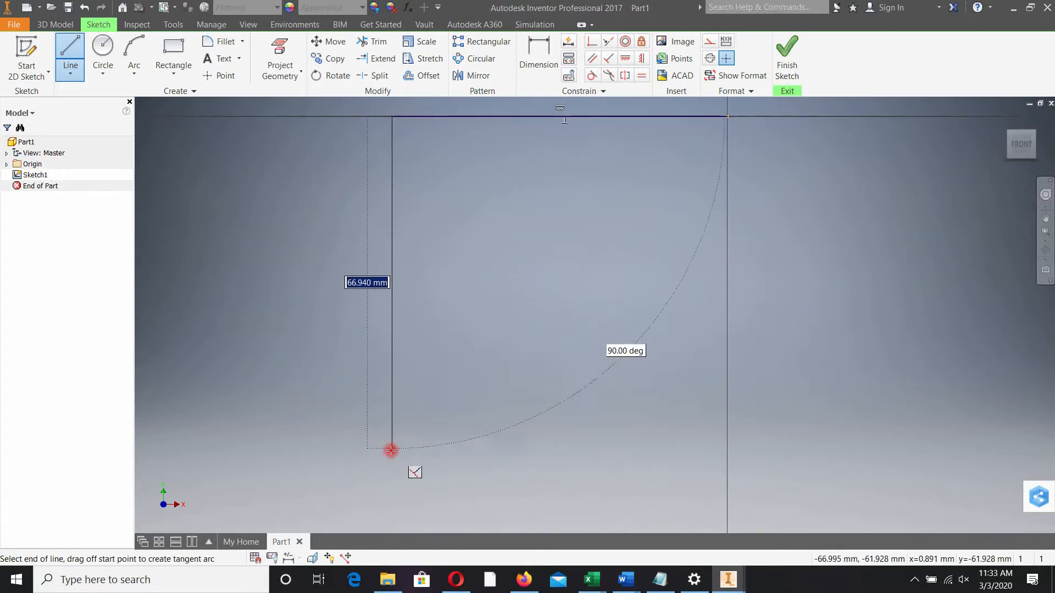
middle_click_drag(391, 523, 399, 496)
left_click(392, 523)
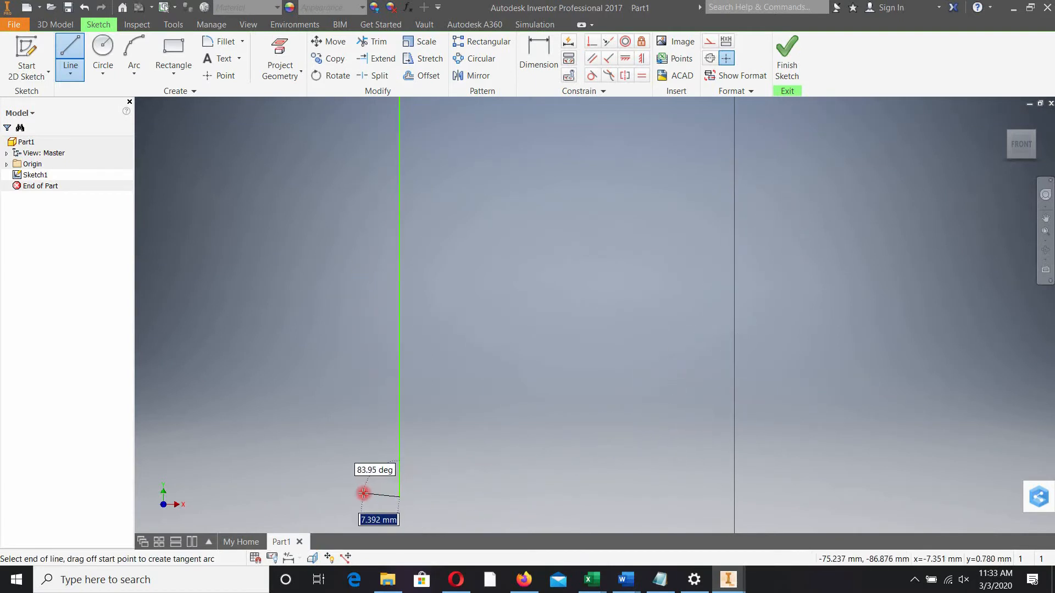
left_click(352, 499)
scroll(364, 307, "up", 4)
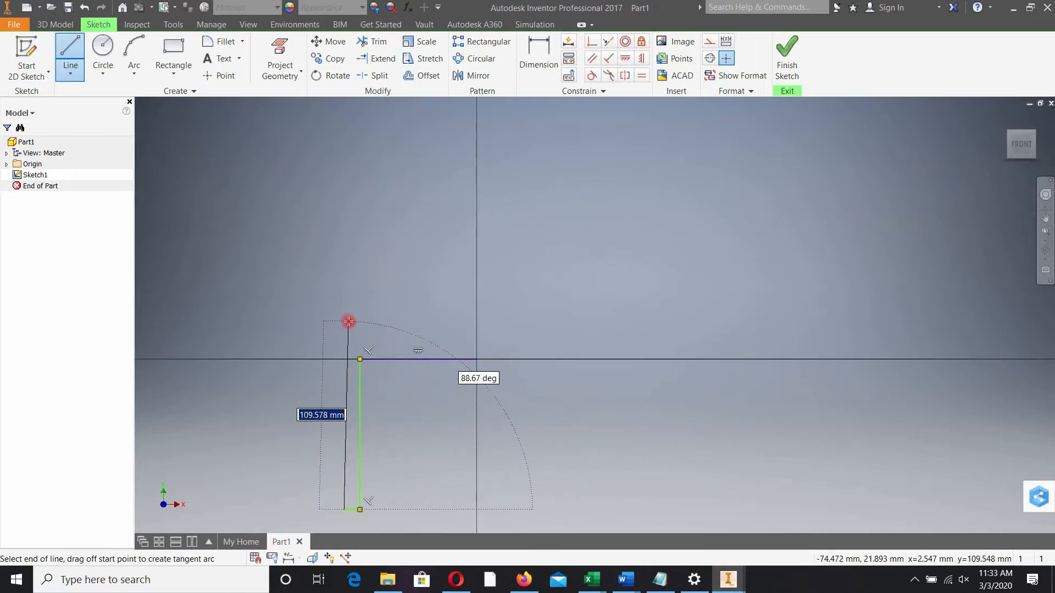
left_click(344, 336)
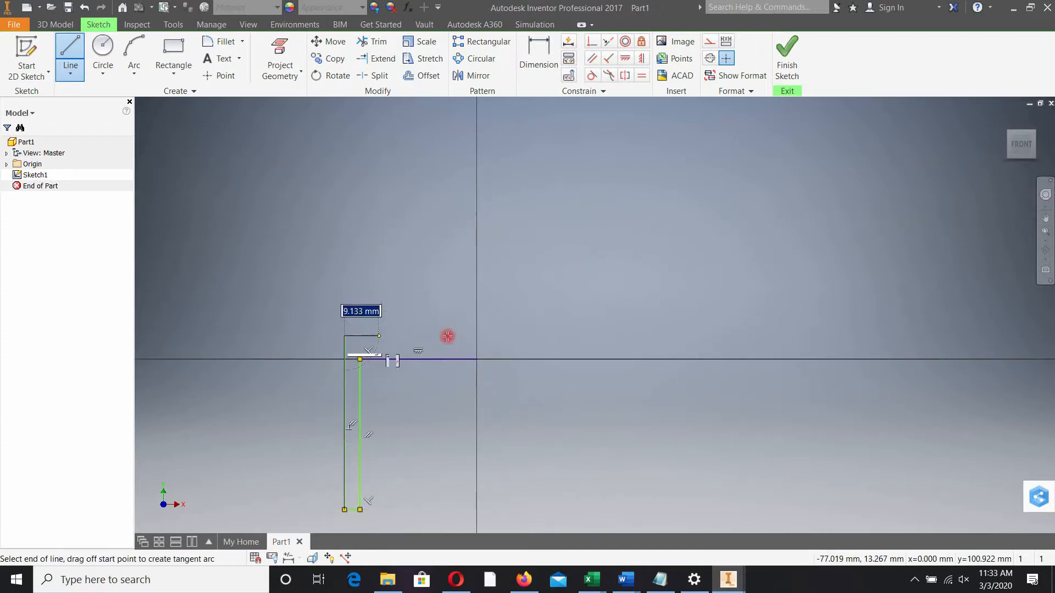
left_click(477, 336)
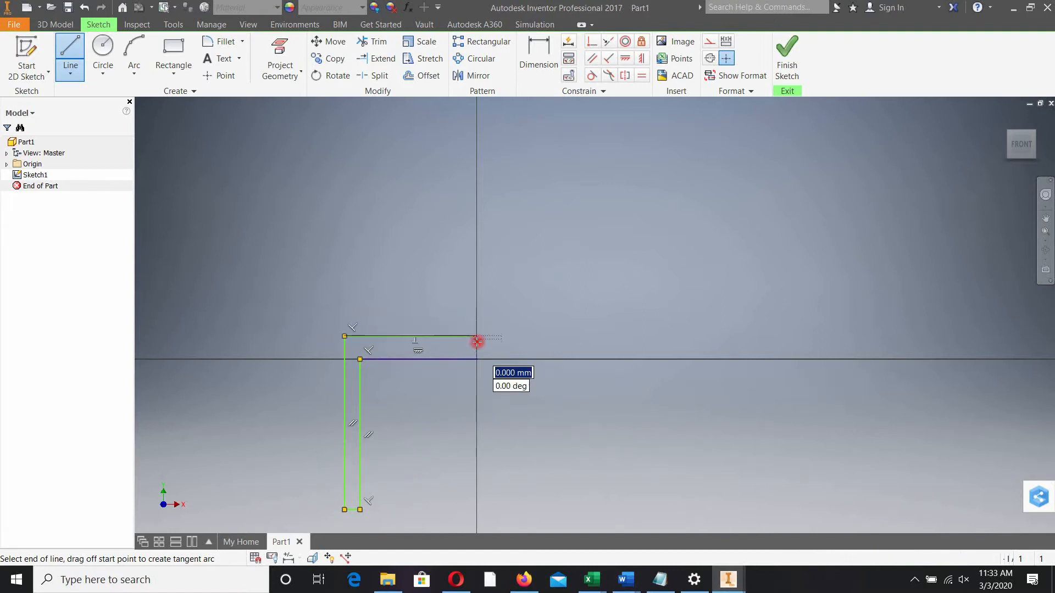
left_click(477, 359)
Dimension the profile's short vertical edge at the origin to 19 mm and the leg's bottom edge to 6.35 mm.
key("d")
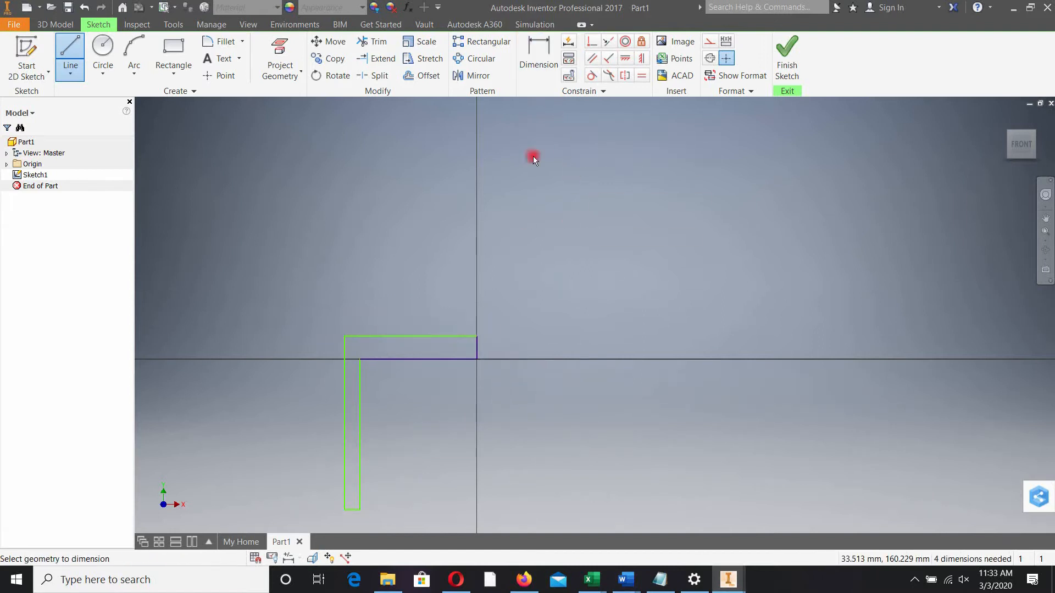
left_click(478, 348)
left_click(511, 346)
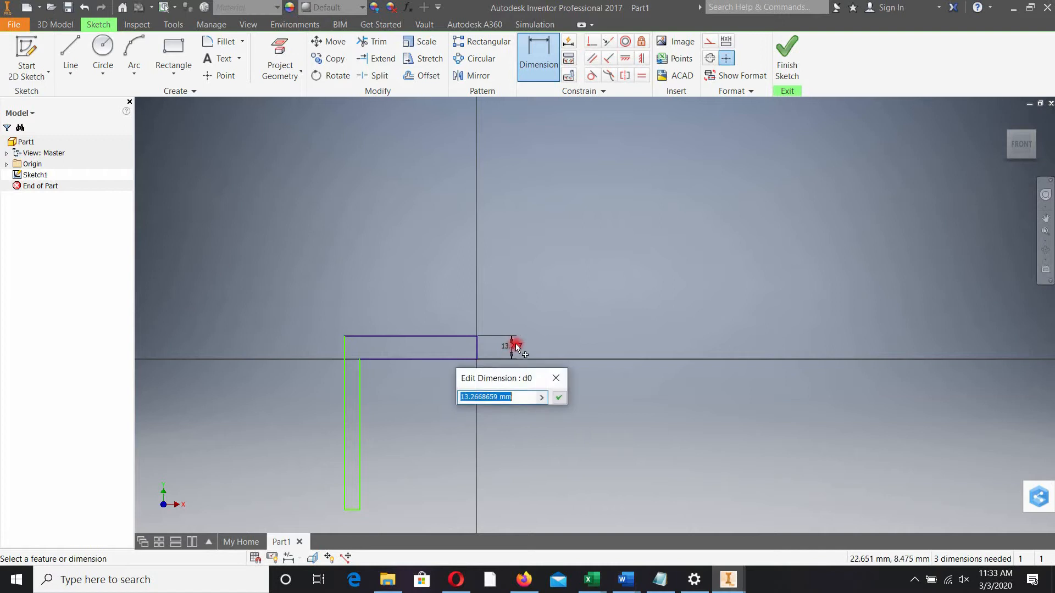
type("19")
key("Return")
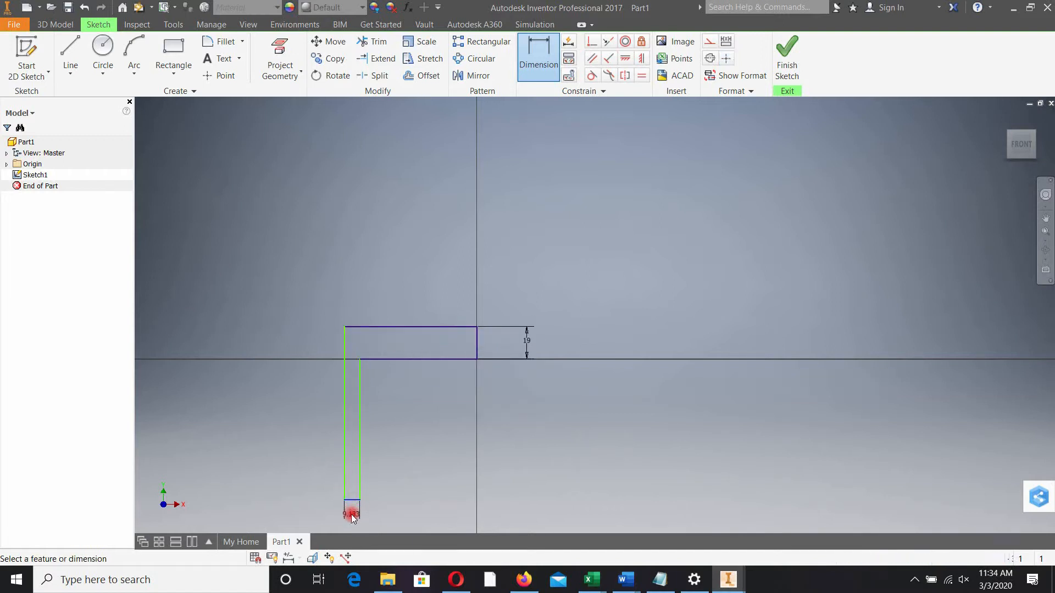
left_click(352, 513)
type("6.3")
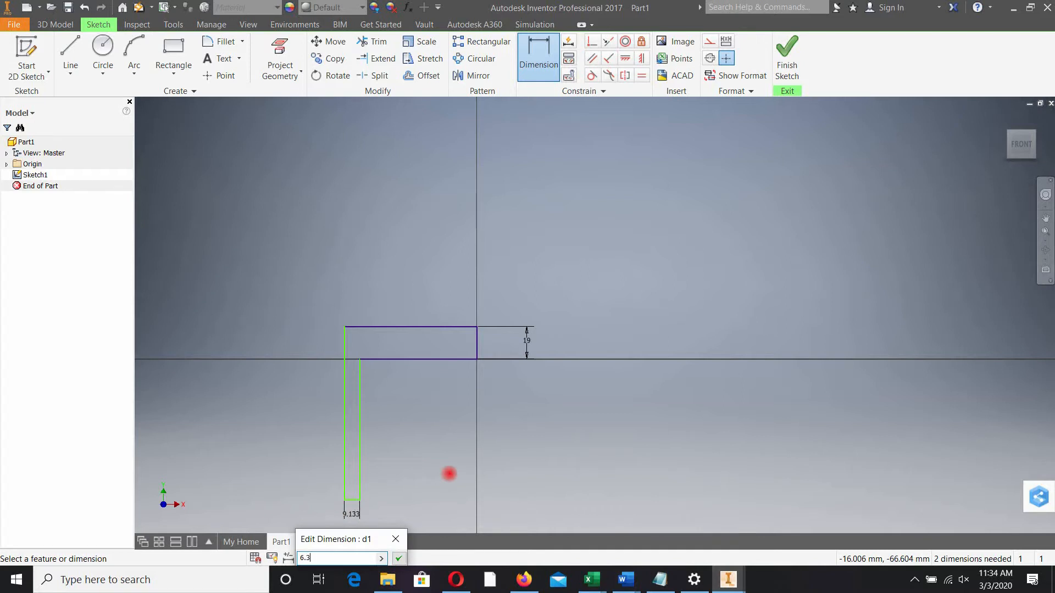
type("5")
key("Return")
Dimension the profile's outer vertical edge to 81.28 mm and its top horizontal edge to 63.5 mm.
left_click(342, 407)
left_click(302, 405)
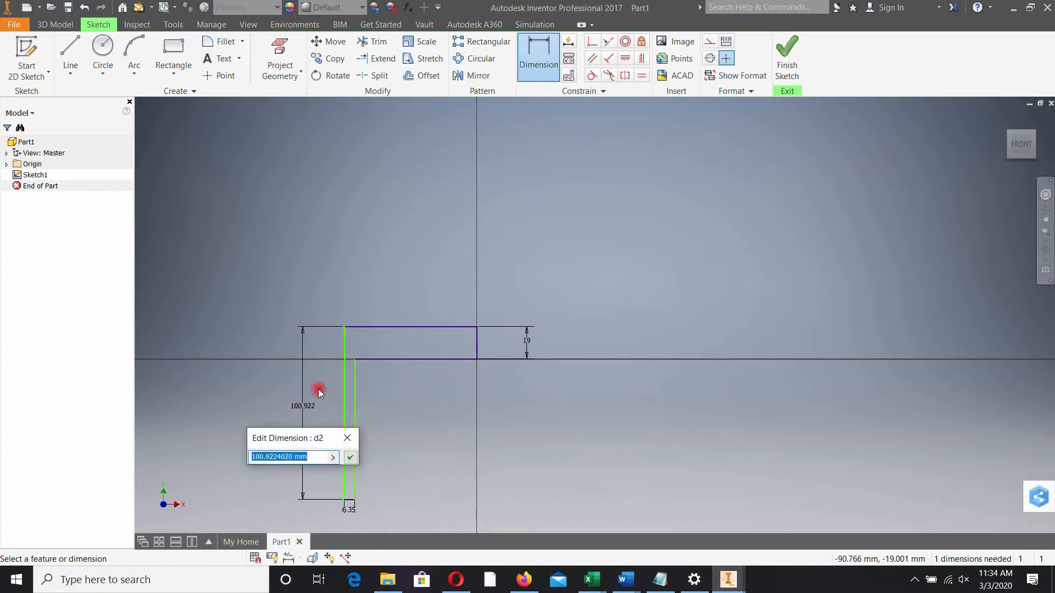
type("81.28")
key("Return")
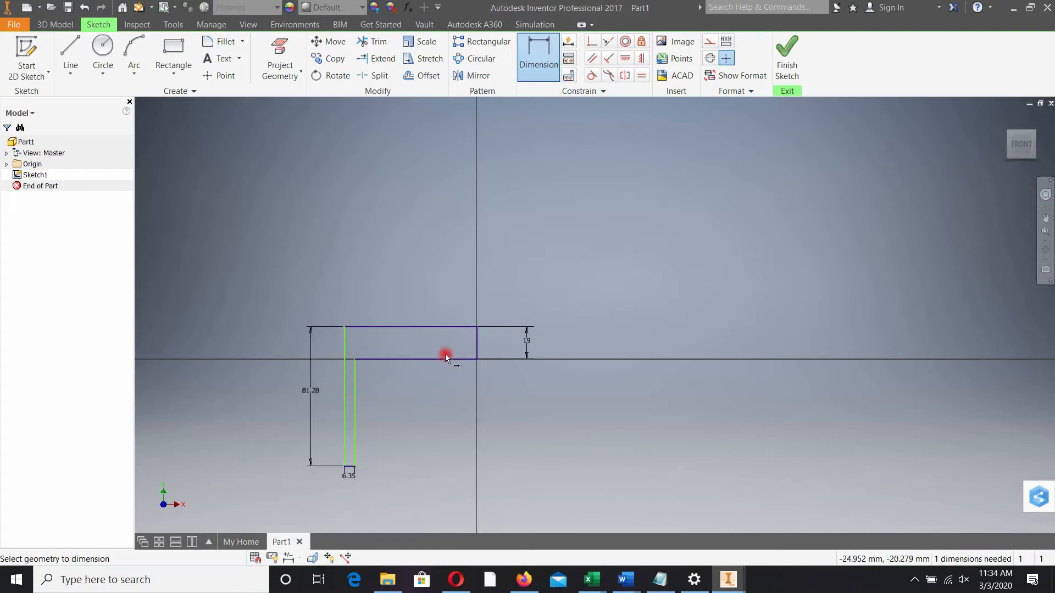
left_click(426, 327)
left_click(427, 295)
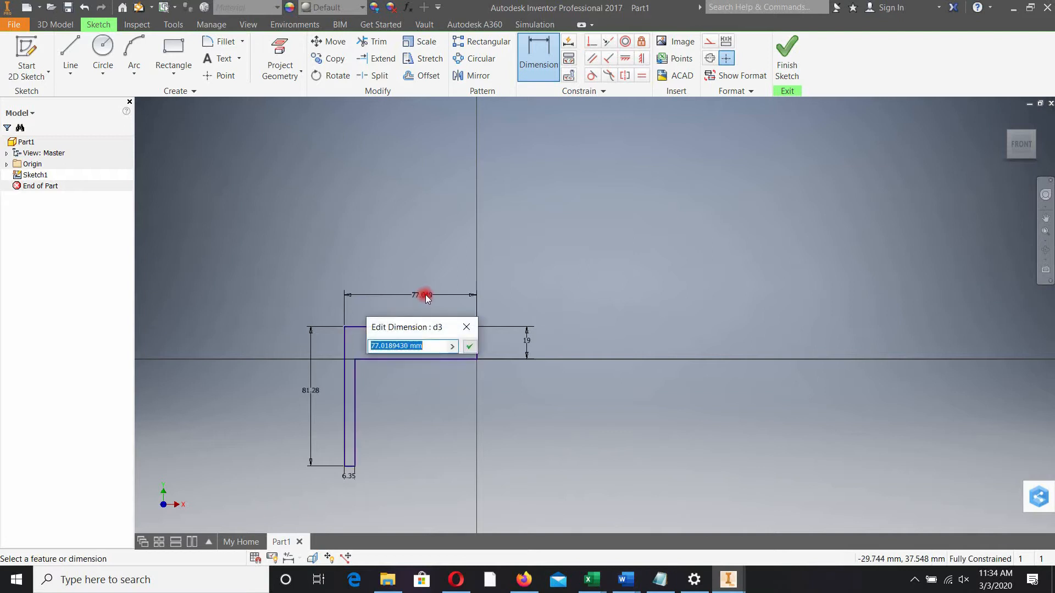
type("63.5")
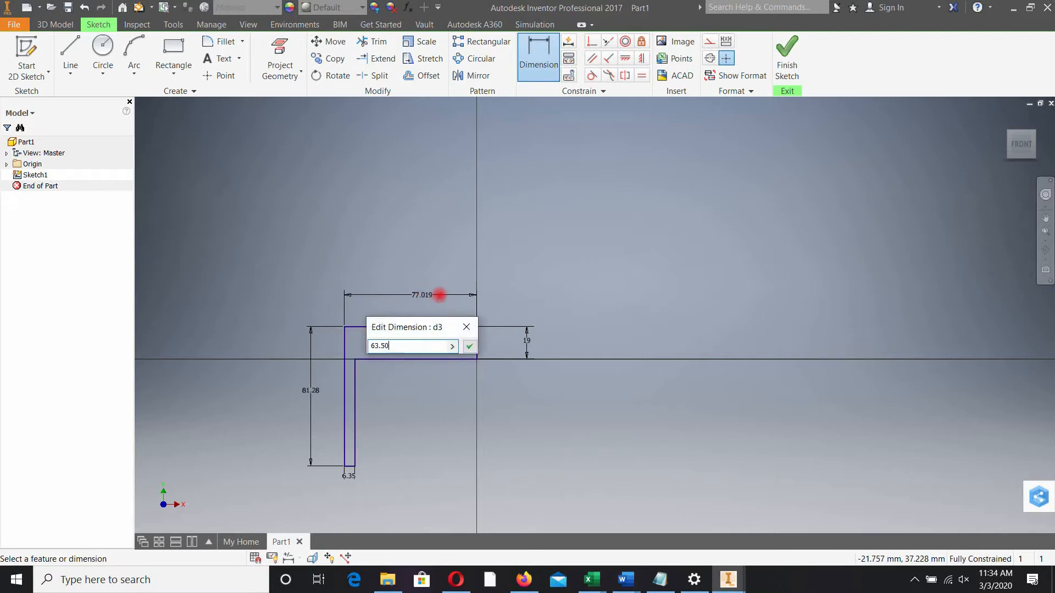
key("Return")
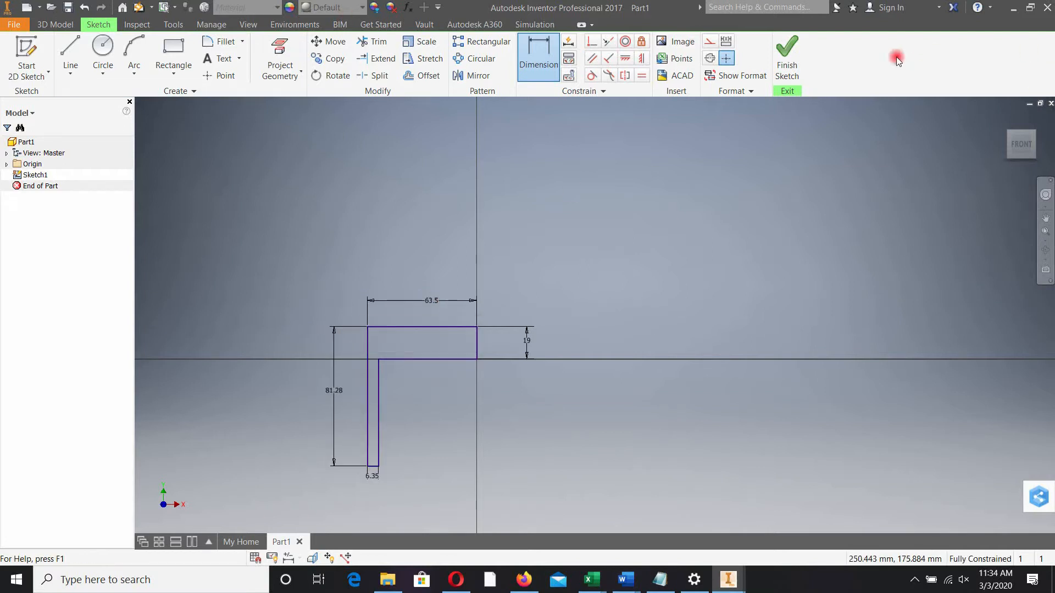
Finish the sketch and revolve the profile a full turn about its 19 mm vertical edge at the origin.
left_click(780, 53)
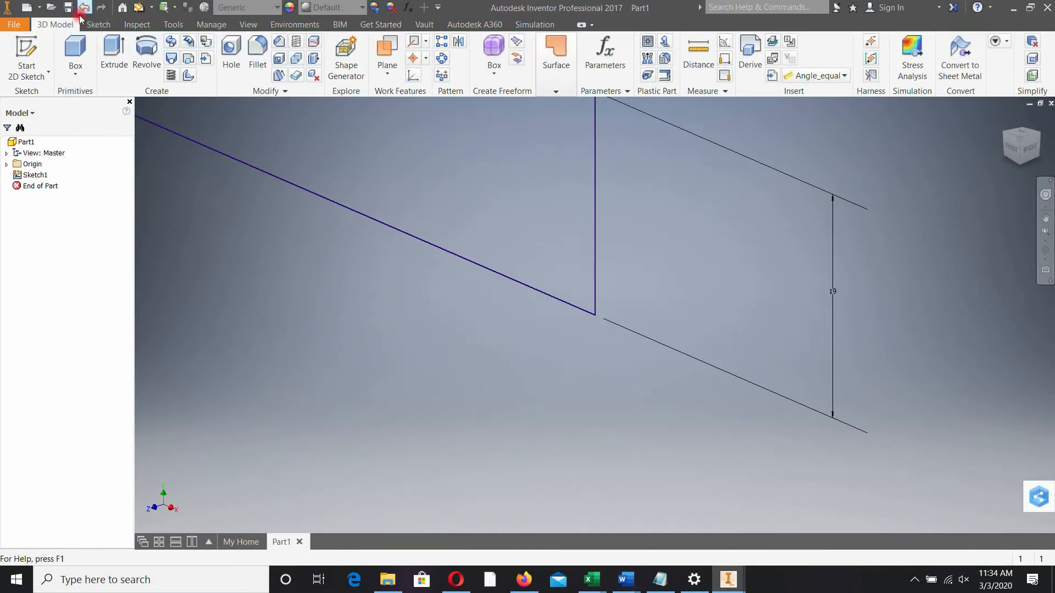
left_click(146, 51)
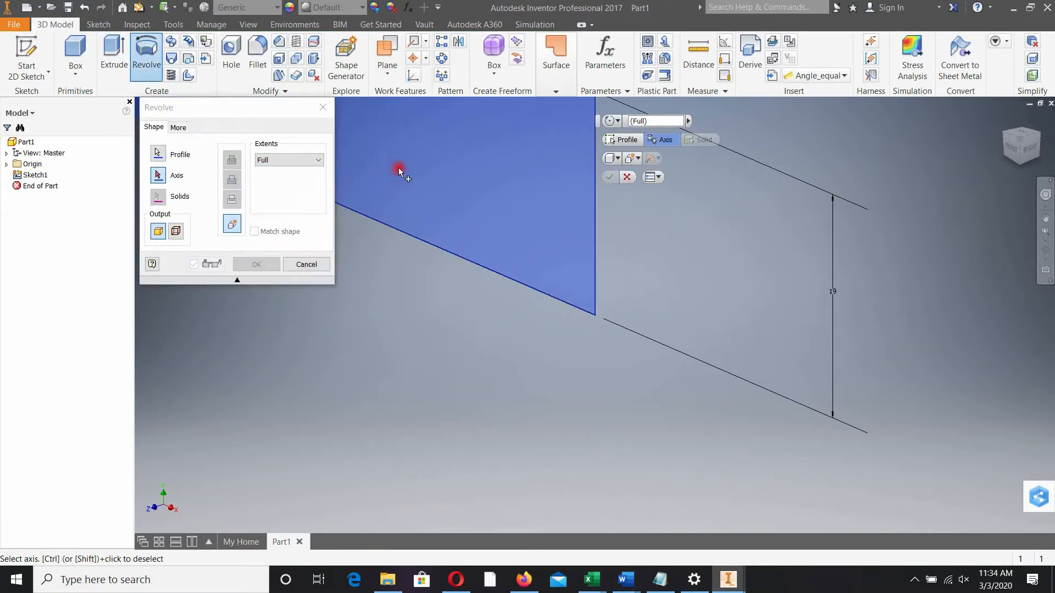
left_click(158, 173)
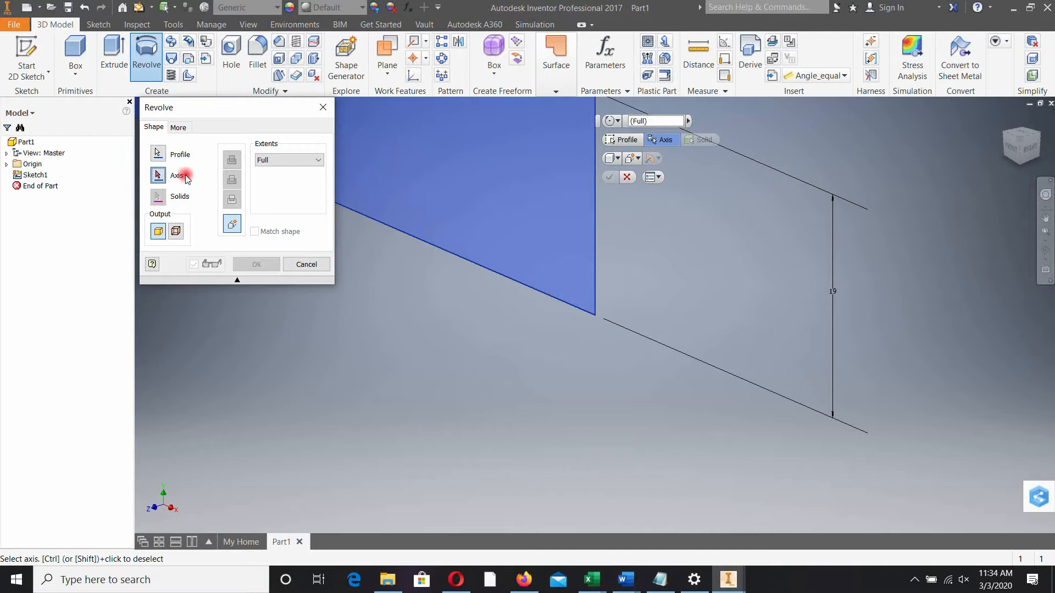
left_click(594, 202)
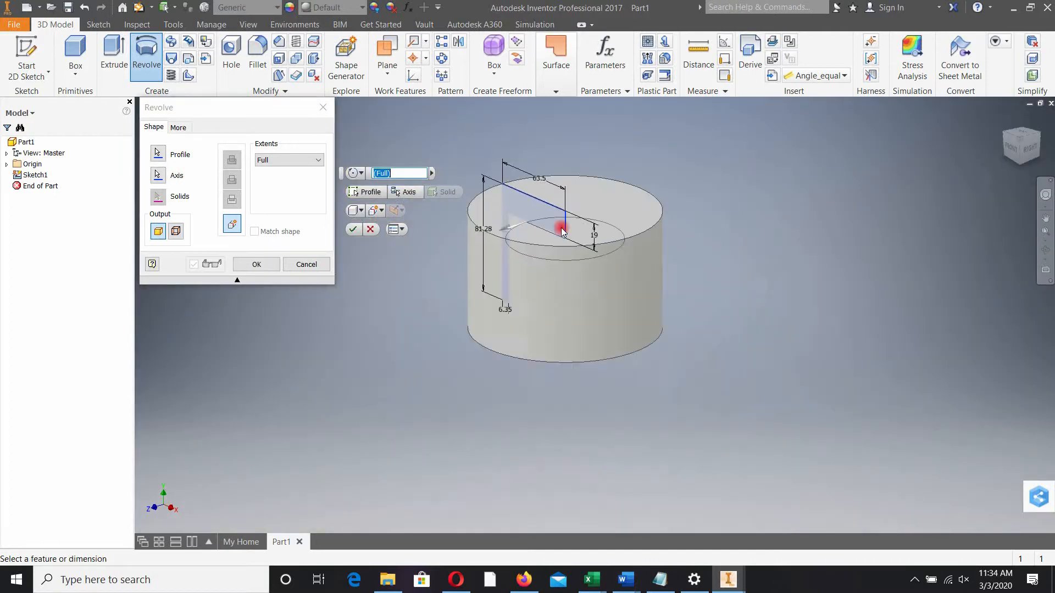
left_click(354, 229)
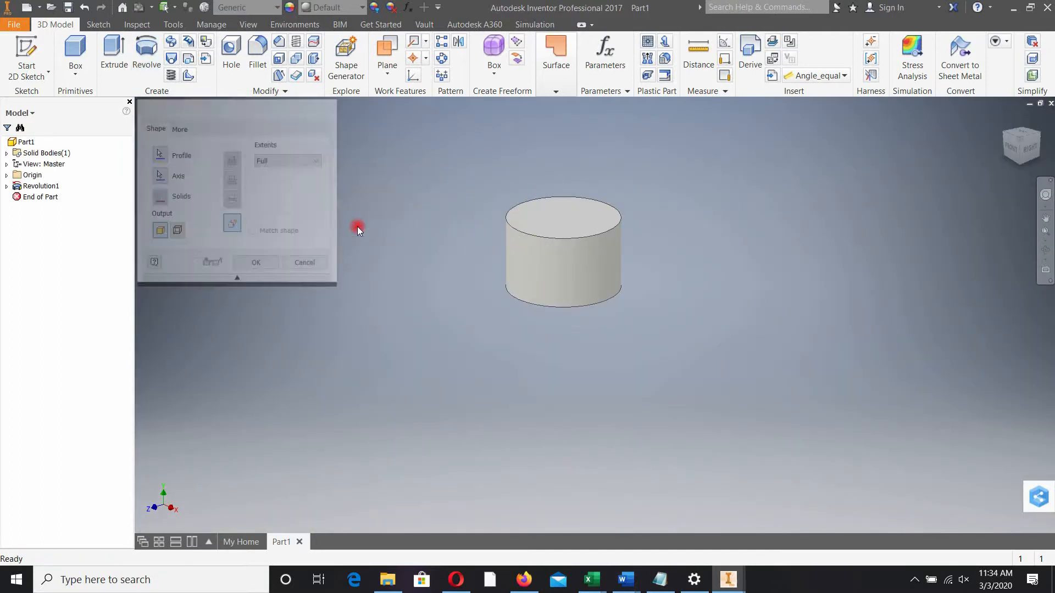
Start a new sketch on the origin's XY plane, cutting through the middle of the revolved body.
scroll(555, 220, "up", 3)
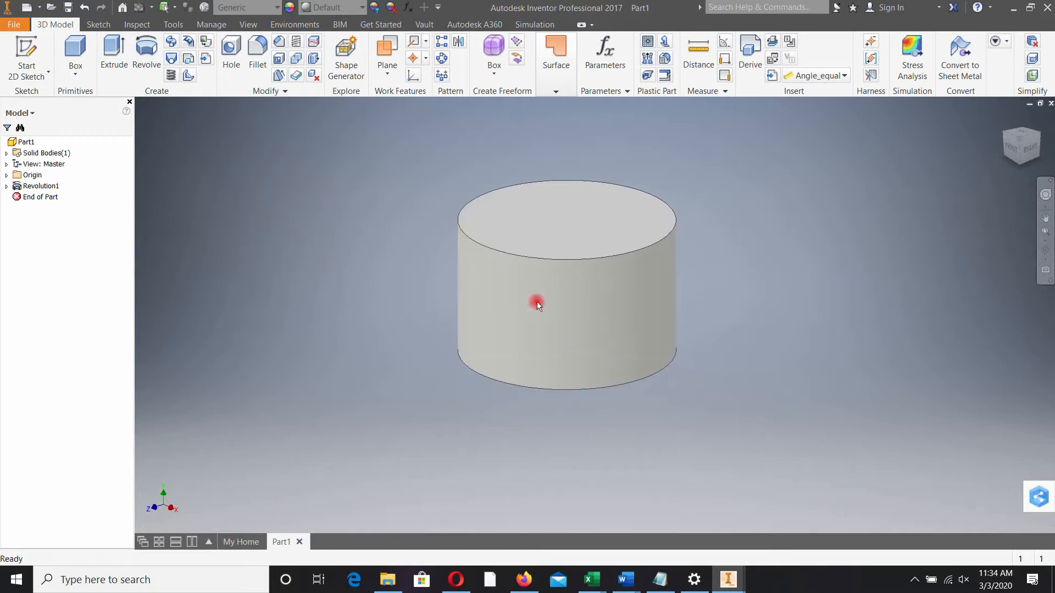
left_click_drag(542, 304, 577, 273)
key("F4")
left_click(1020, 158)
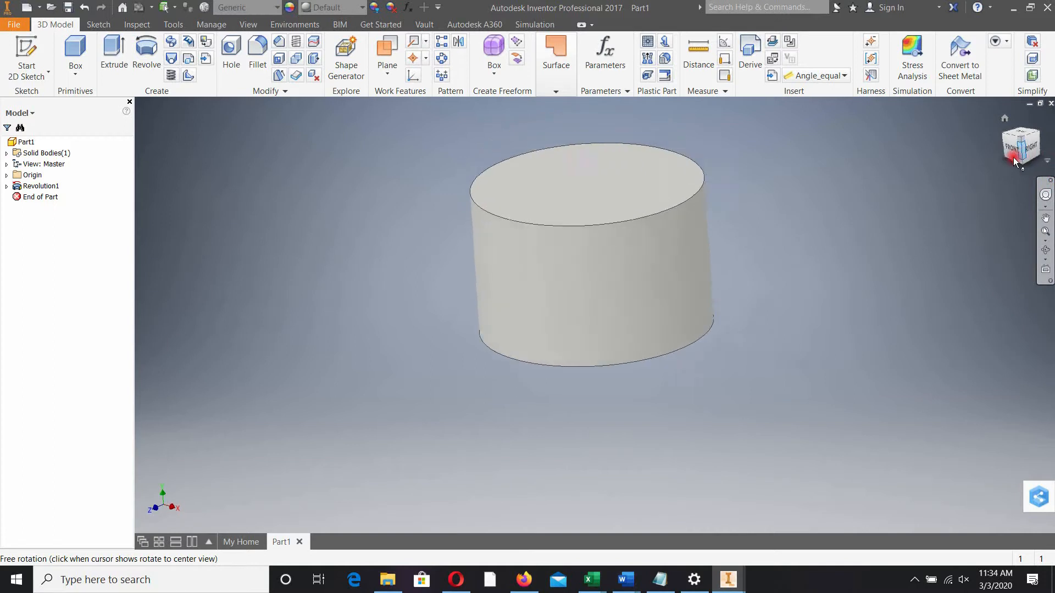
left_click(6, 174)
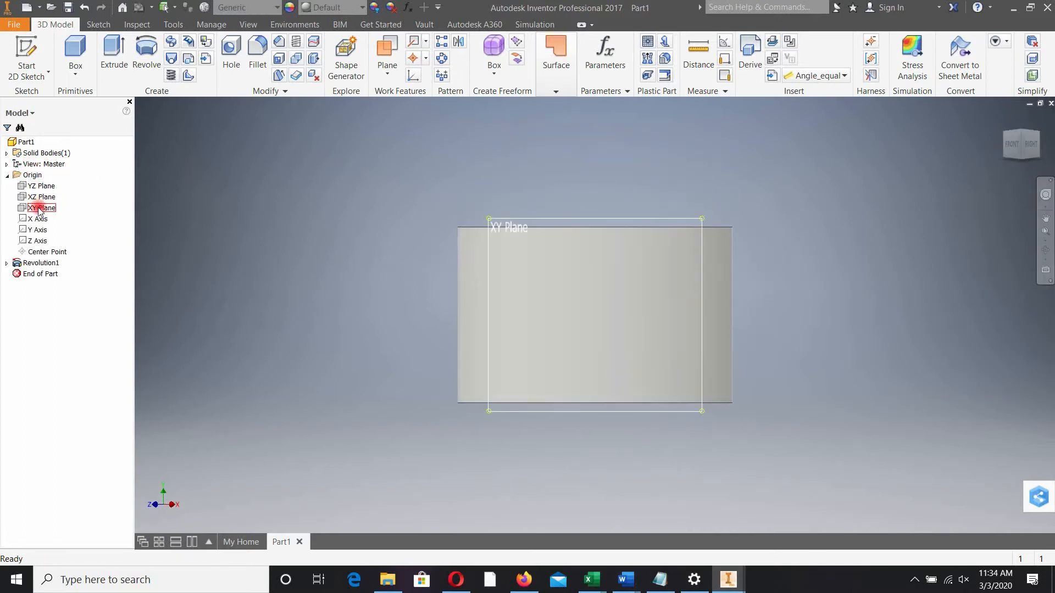
left_click(41, 207)
middle_click_drag(209, 283, 262, 313, "shift")
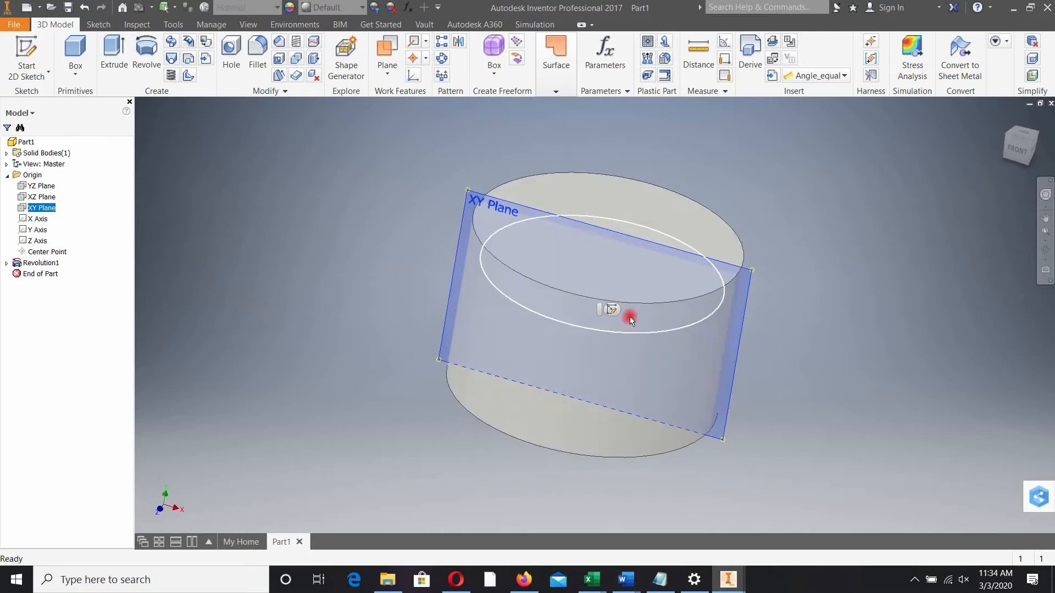
left_click(615, 312)
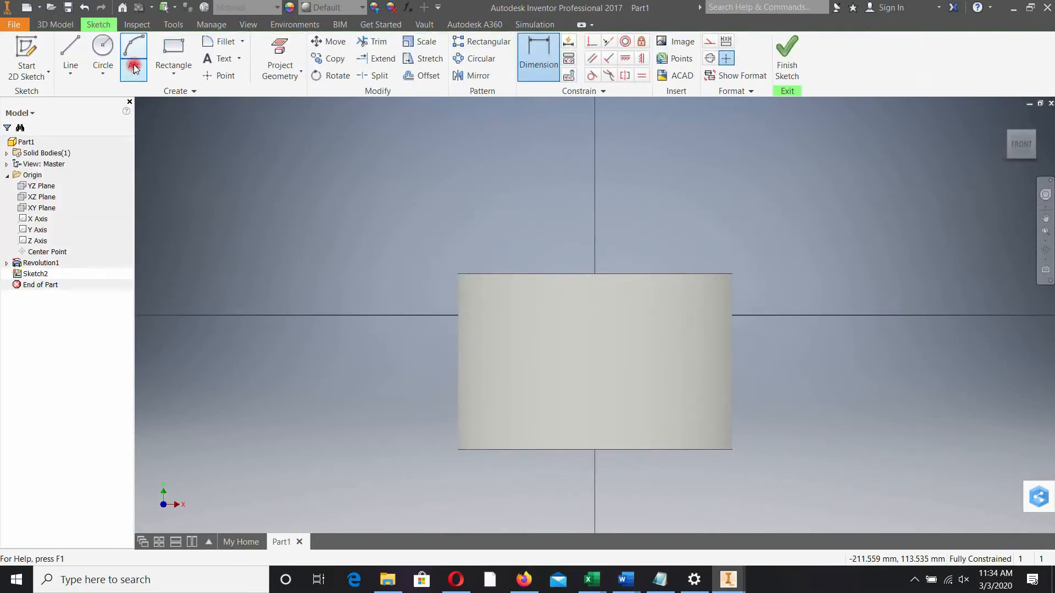
Sketch an open three-line profile starting on the body's outer vertical edge, stepping inside the wall, and running outward along the horizontal axis.
left_click(100, 48)
key("l")
scroll(754, 299, "up", 5)
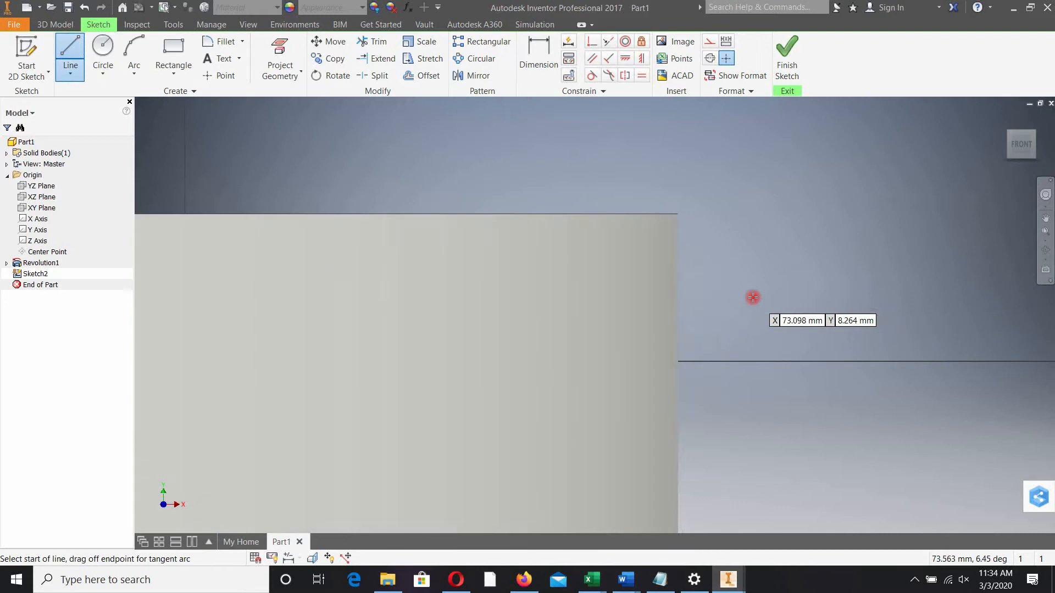
left_click(678, 332)
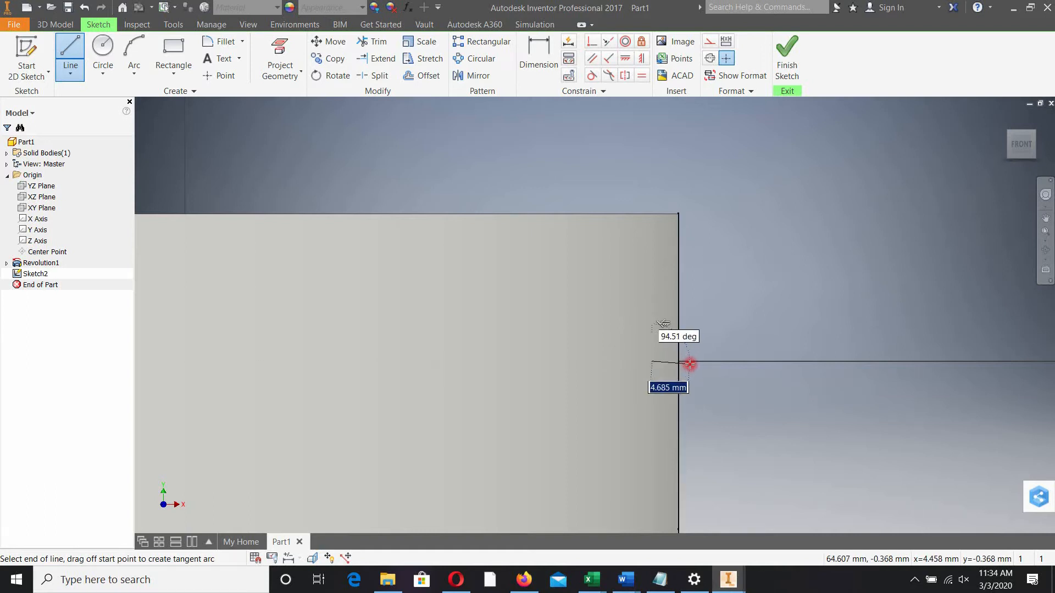
left_click(817, 362)
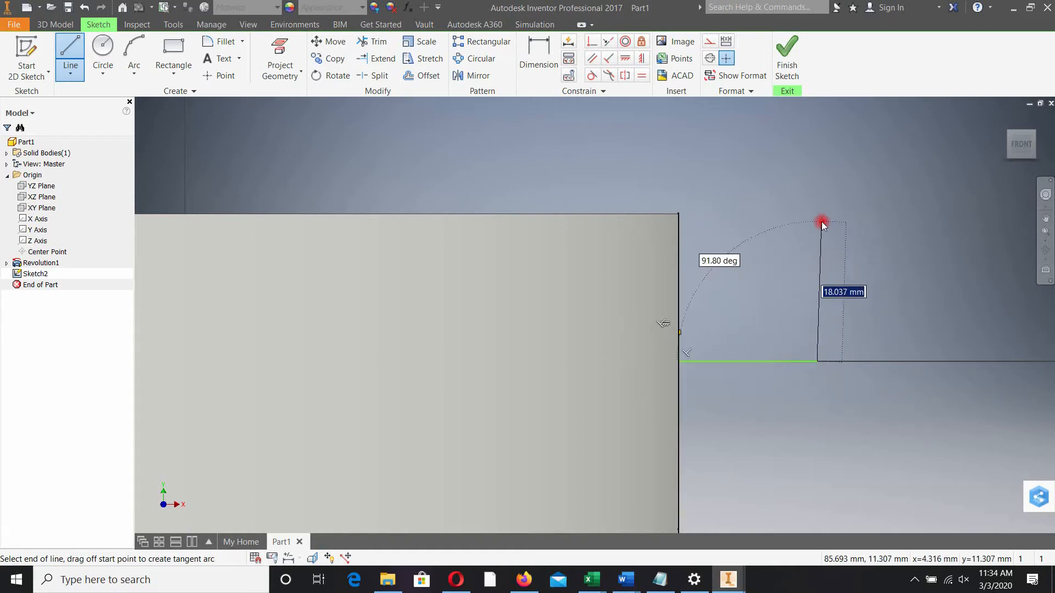
key("Escape")
Dimension the profile's short top edge inside the body to 2.54 mm and its inner vertical edge to 3.81 mm.
left_click(537, 54)
left_click(668, 334)
left_click(667, 303)
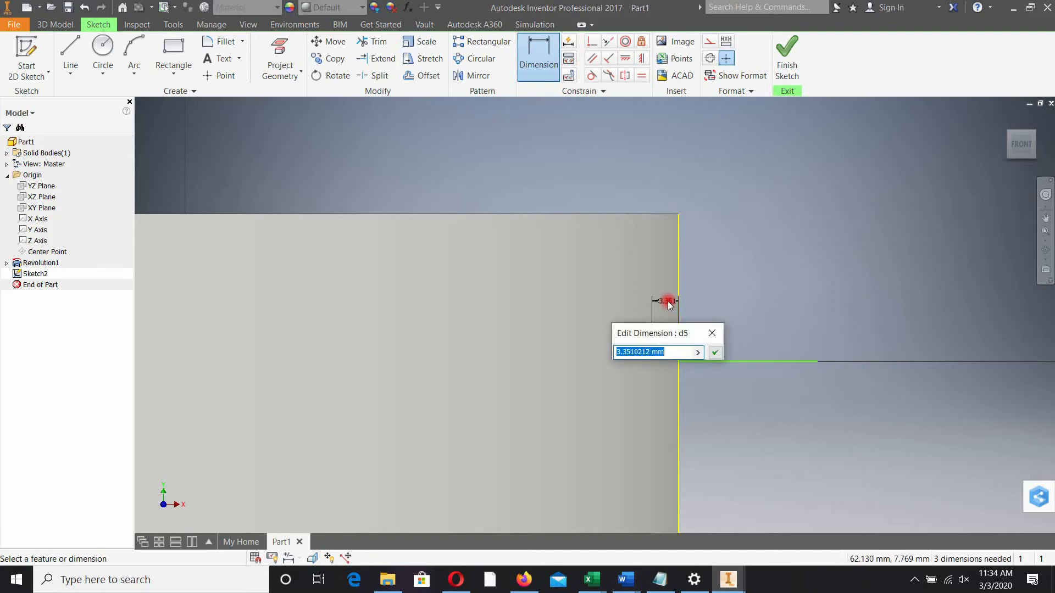
type("2.54")
key("Return")
left_click(657, 358)
left_click(632, 348)
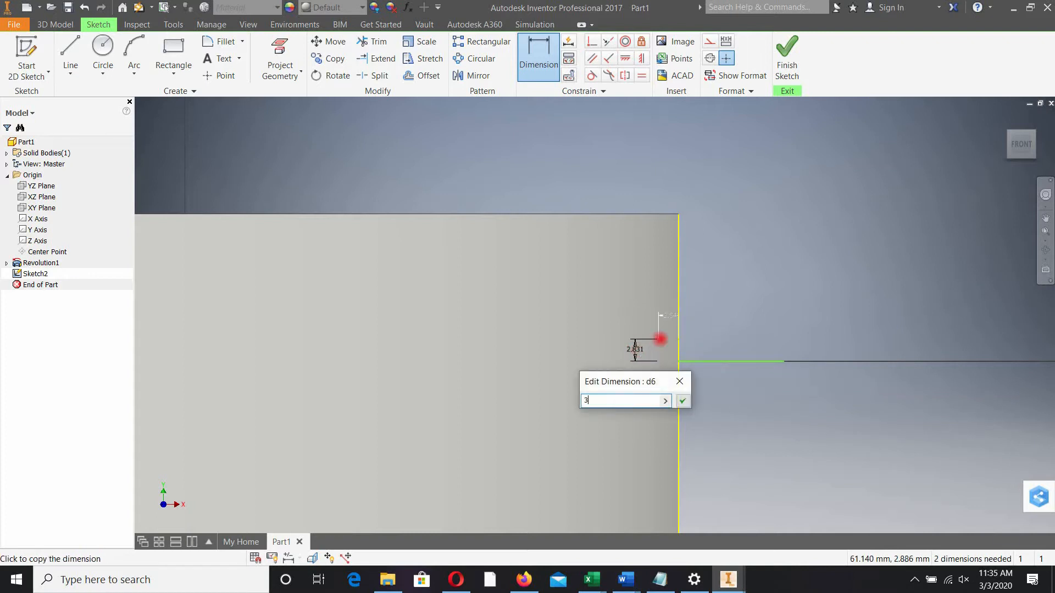
type("3.81")
key("Return")
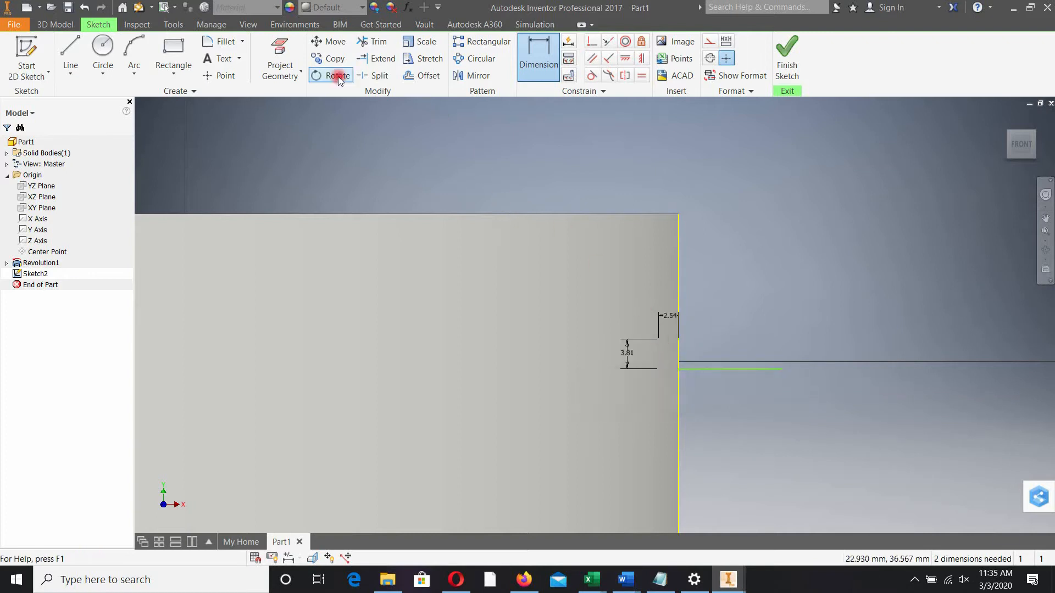
Close the profile outside the body with a 3.81 mm vertical line and a horizontal line back to the outer wall.
left_click(71, 58)
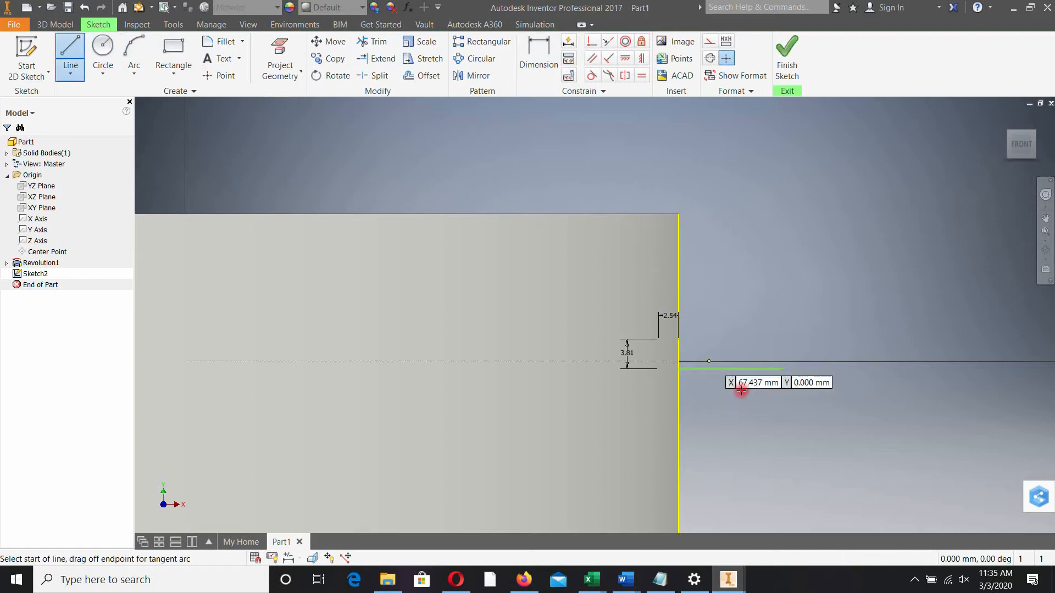
left_click(784, 370)
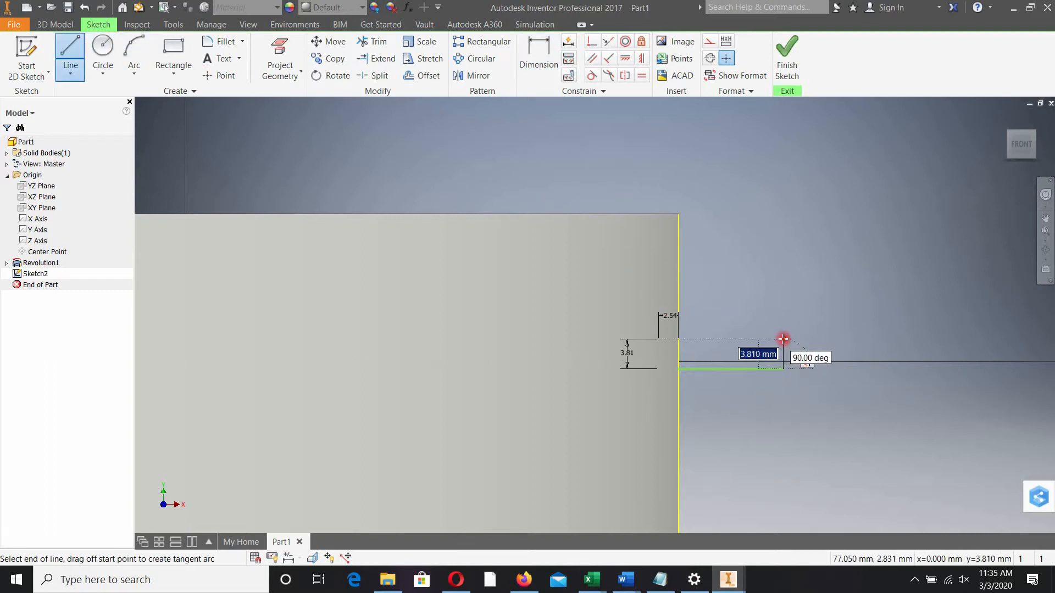
left_click_drag(775, 341, 670, 338)
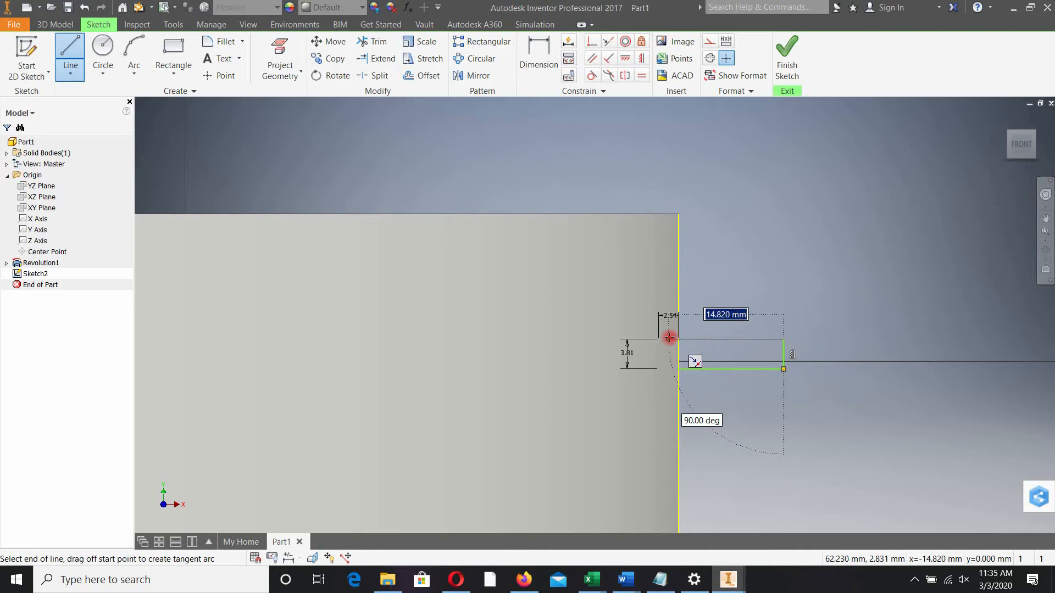
Try to dimension the profile's top edge 7.62 mm below the body's top edge, and undo that value.
key("d")
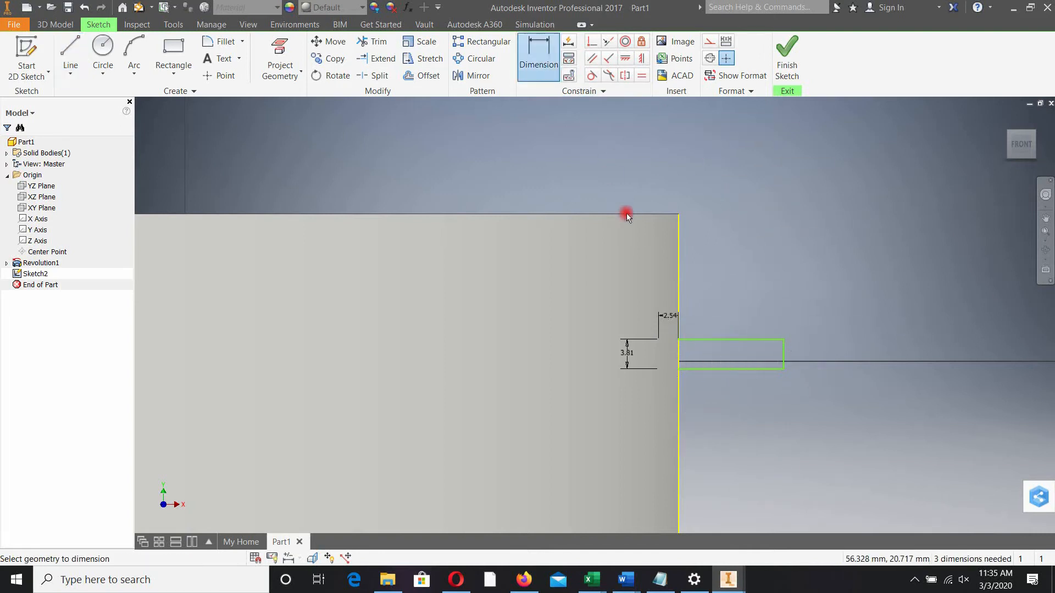
left_click(628, 214)
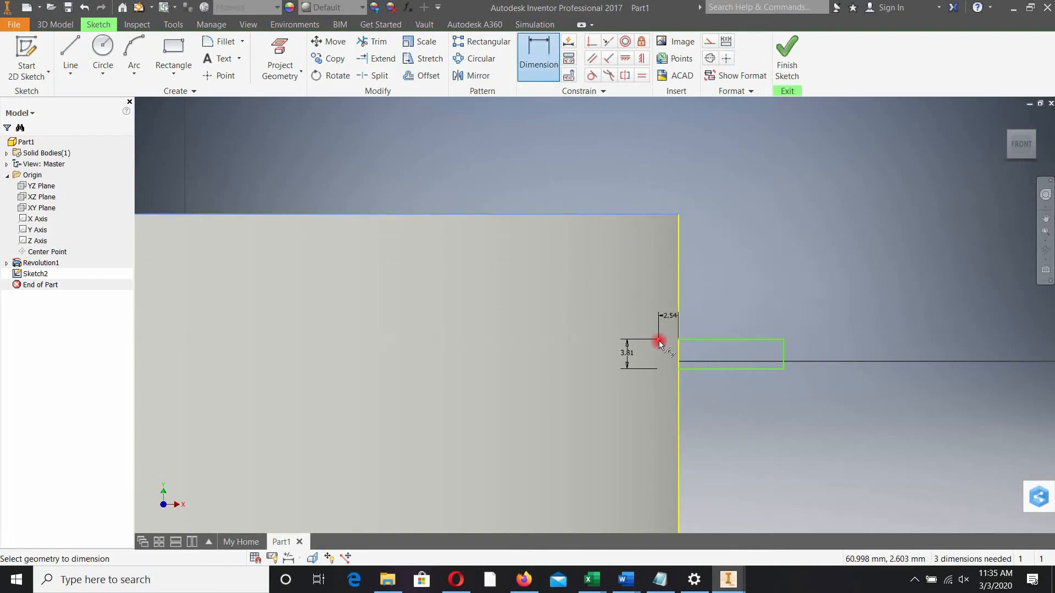
left_click(680, 293)
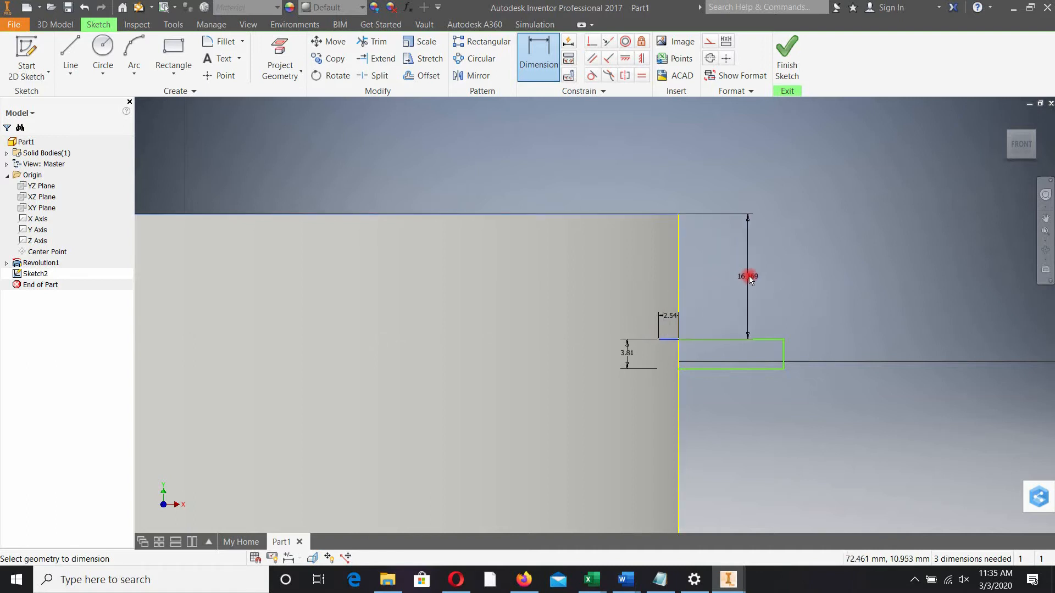
left_click(748, 276)
type("7.6")
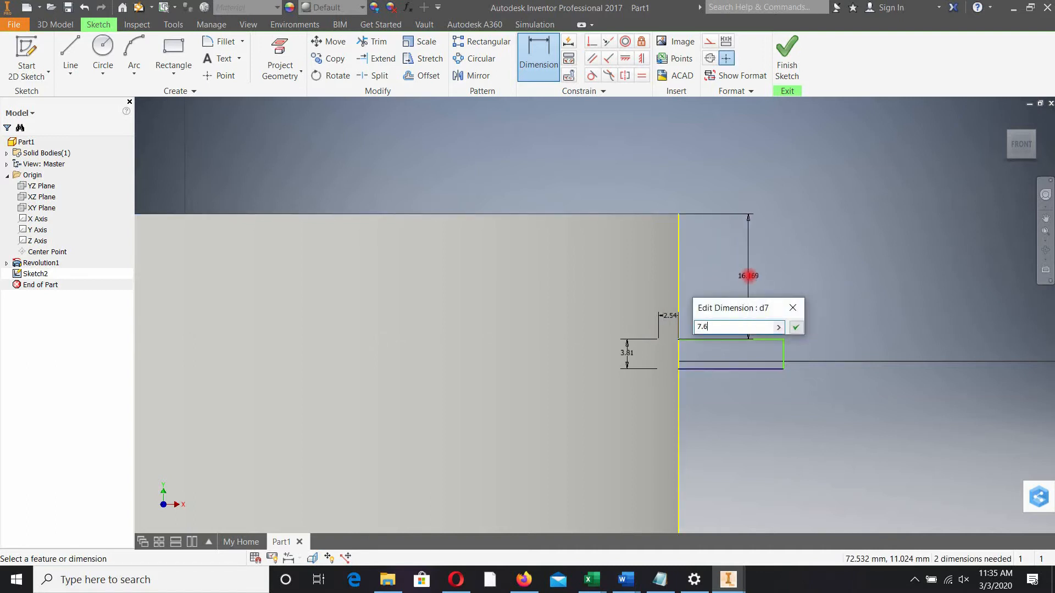
type("2")
key("Return")
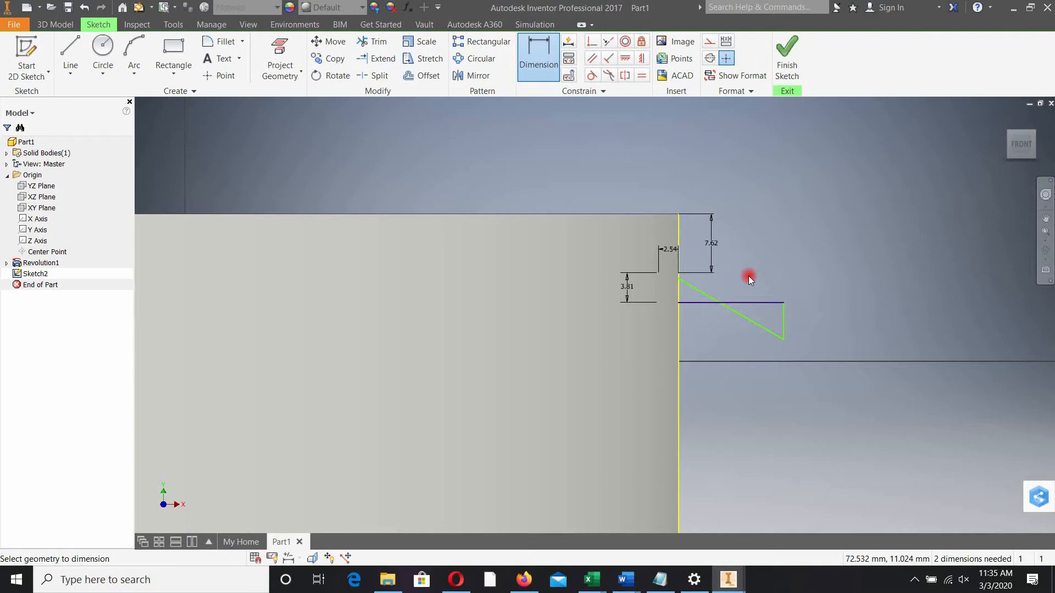
key("ctrl+z")
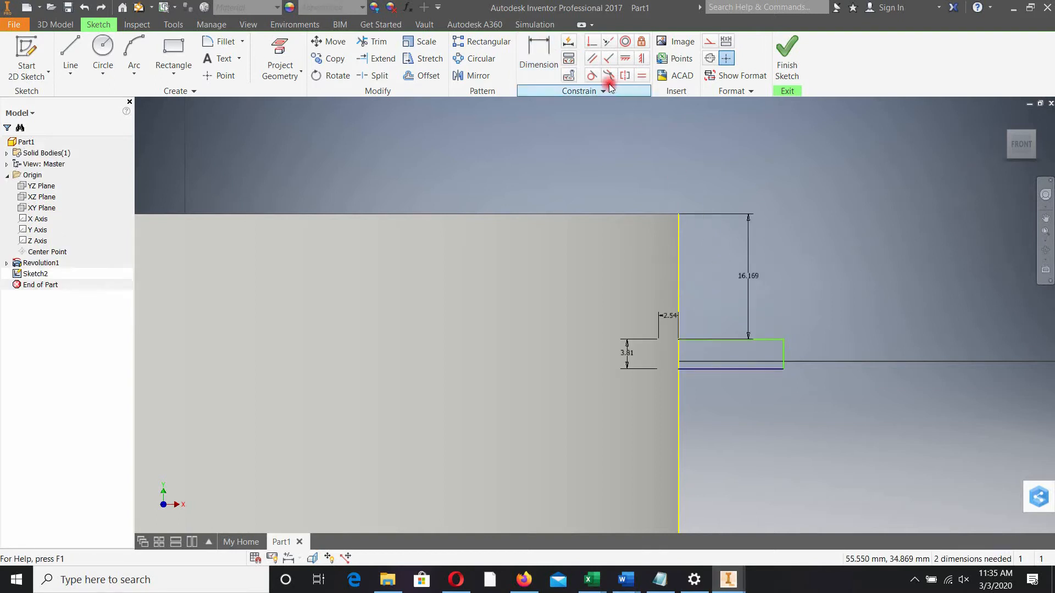
left_click(551, 56)
left_click(657, 339)
left_click(666, 214)
left_click(729, 263)
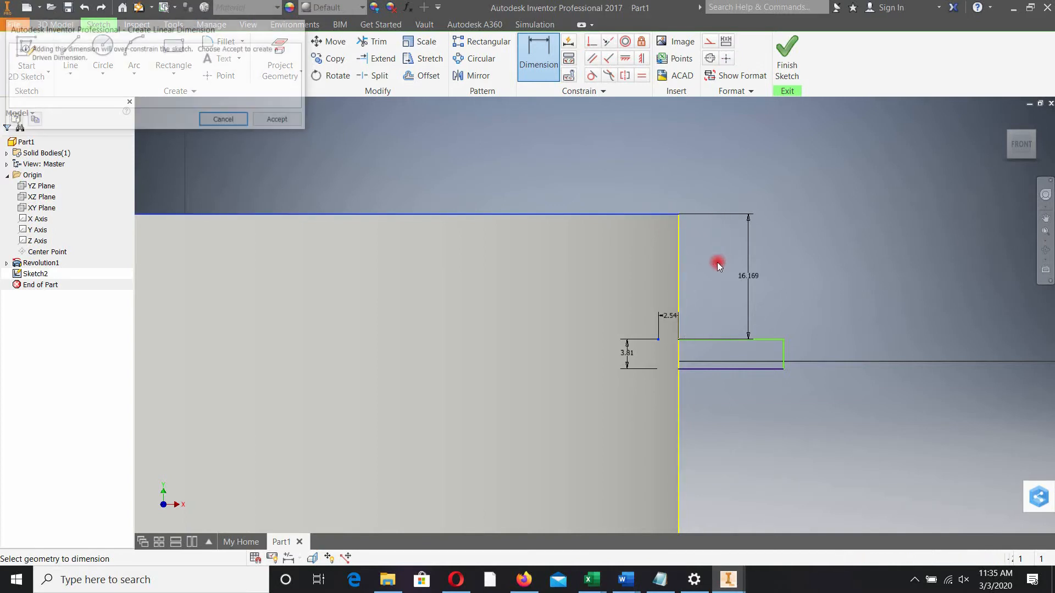
left_click(226, 120)
Delete the vertical distance dimension between the body's top edge and the profile's top edge.
left_click(743, 276)
key("Return")
key("Escape")
right_click(742, 278)
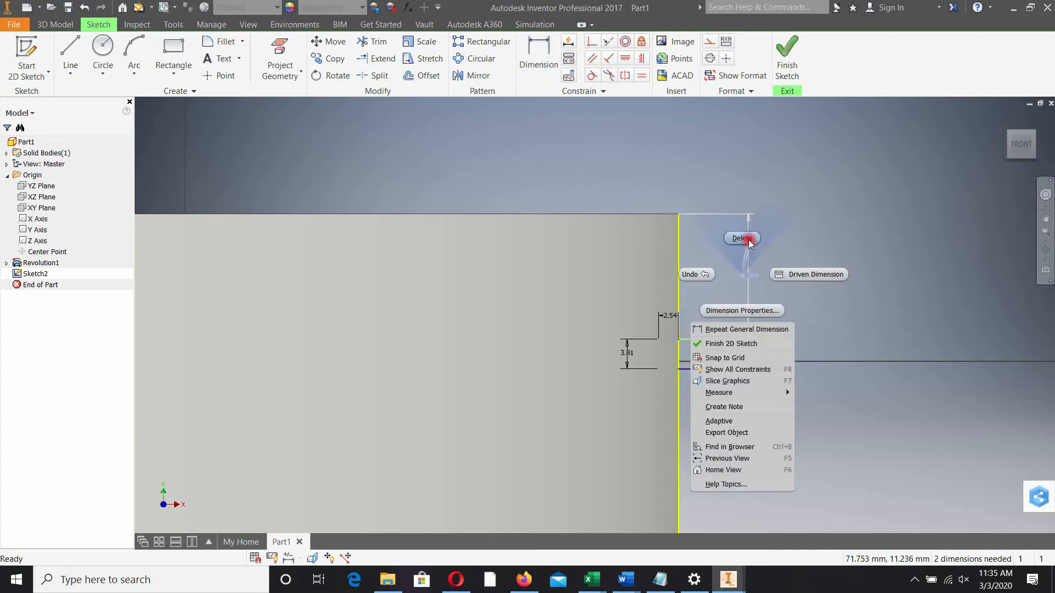
left_click(741, 238)
Try to dimension the profile's inner top corner 7.62 mm below the body's top edge.
key("d")
left_click(660, 339)
left_click(644, 215)
left_click(743, 277)
type("7.62")
key("Return")
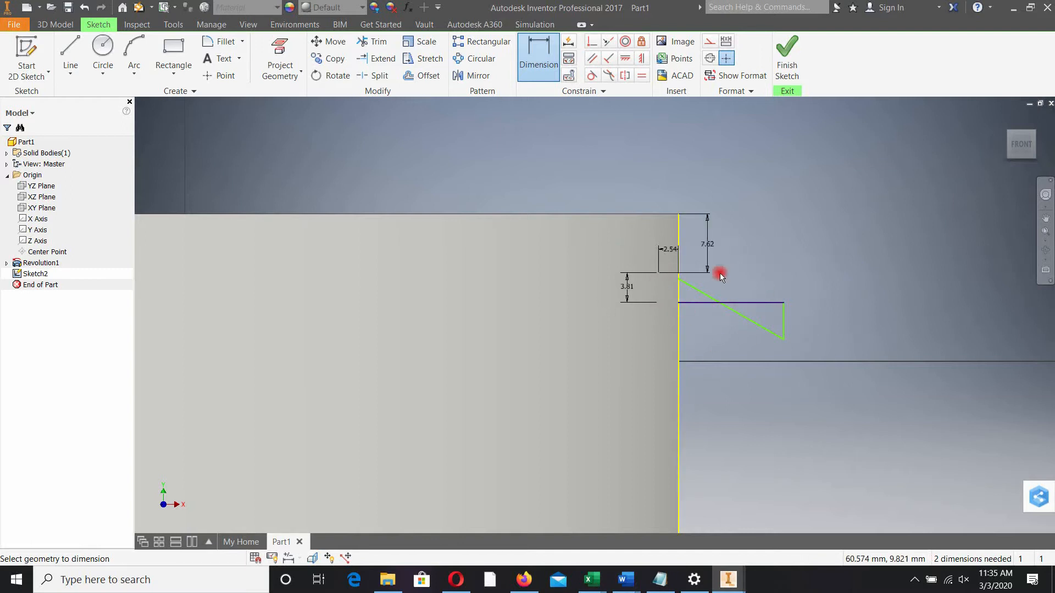
Undo the profile's dimensions and closing lines, back to the undimensioned open three-line profile.
key("ctrl+z")
key("ctrl+z")
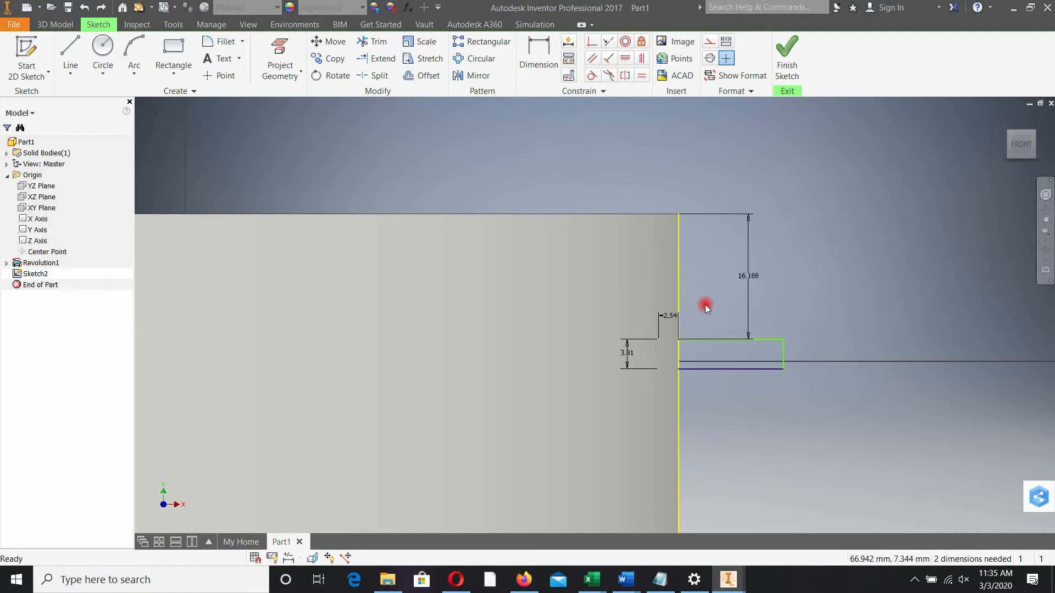
key("ctrl+z")
key("ctrl+z")
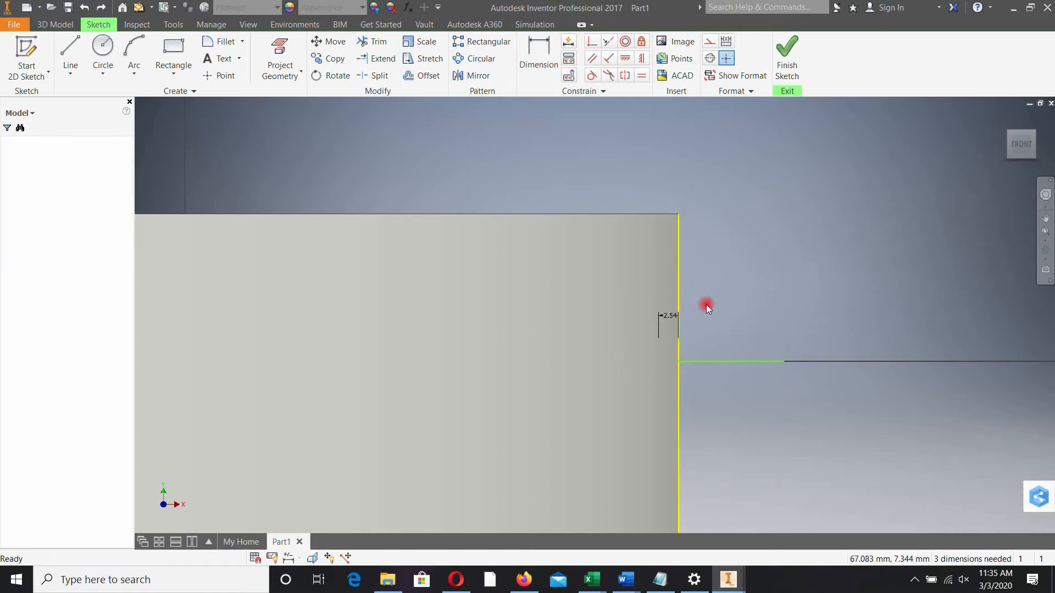
key("ctrl+z")
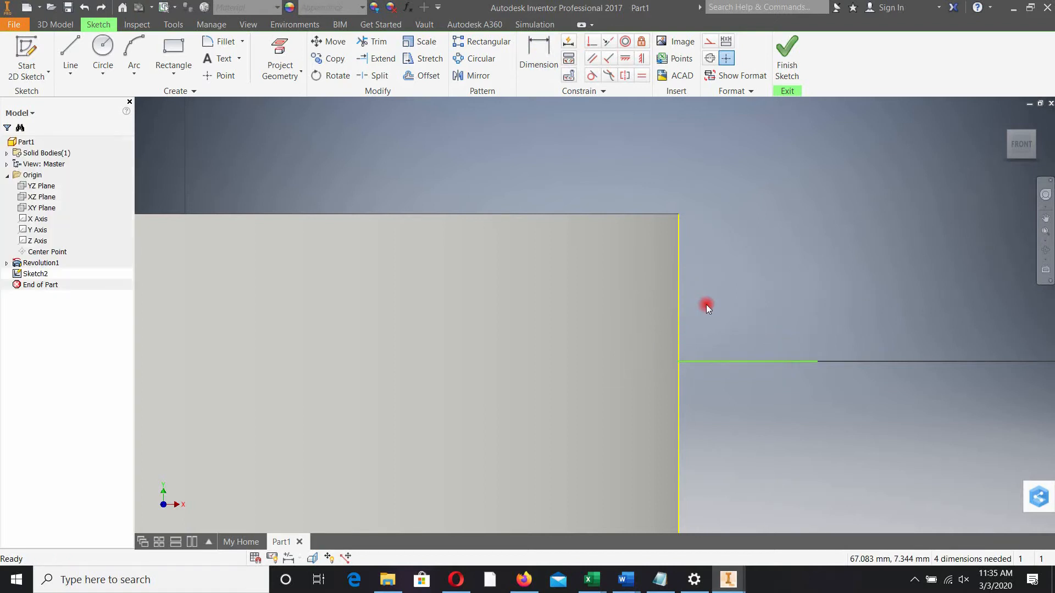
Close the profile with a vertical line about 3.7 mm high at its outer end and a horizontal line back to the body's wall.
left_click(70, 53)
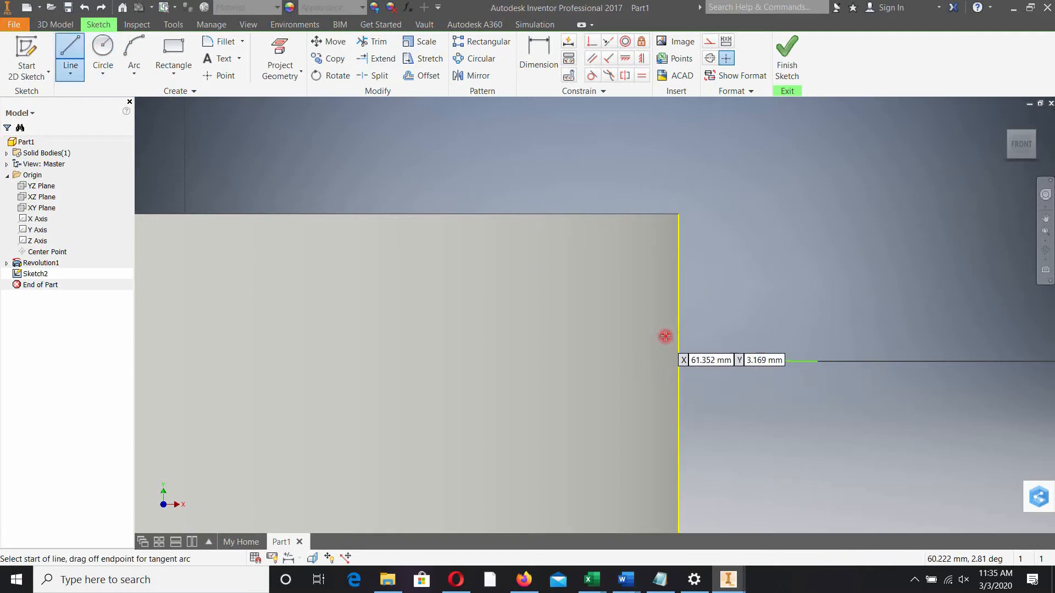
left_click(817, 361)
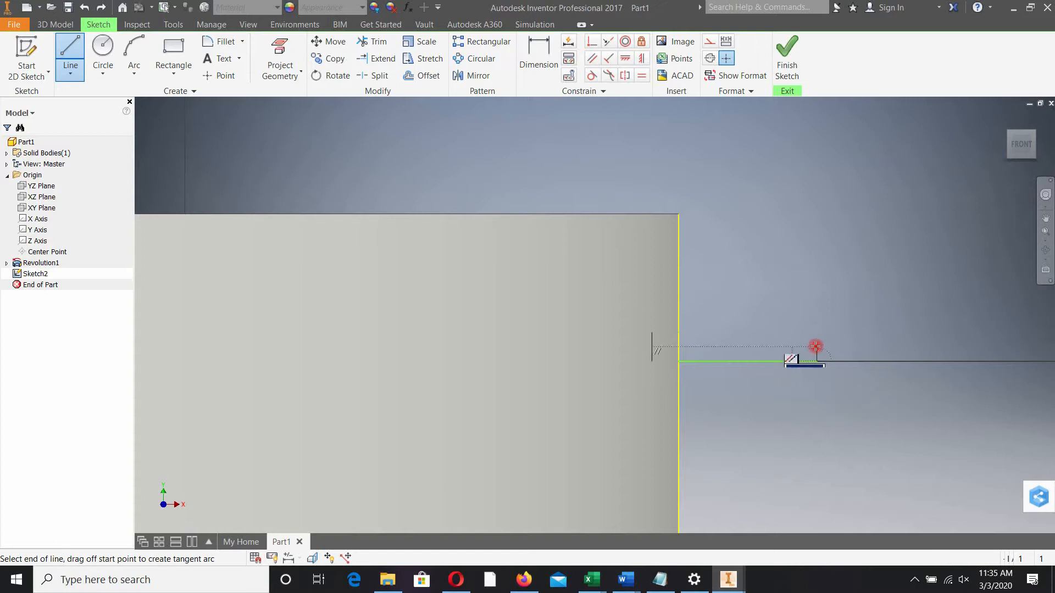
left_click(819, 331)
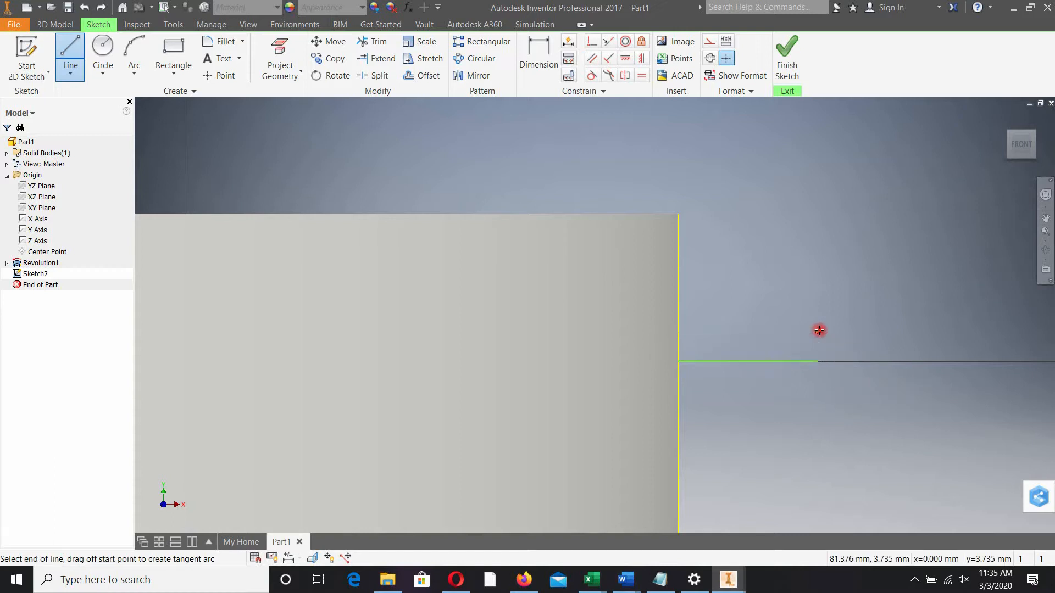
left_click(679, 331)
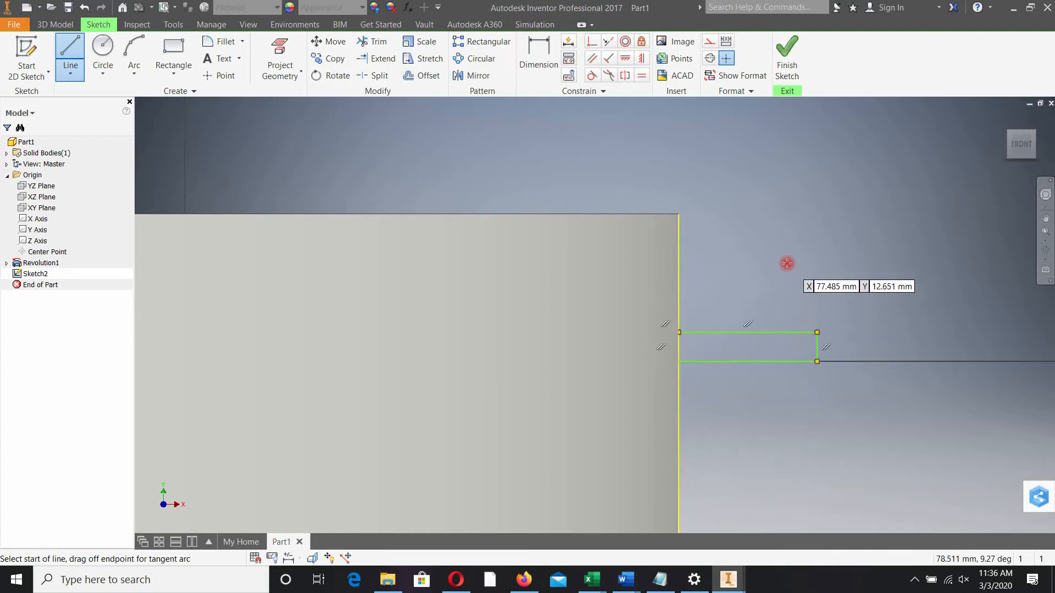
key("Escape")
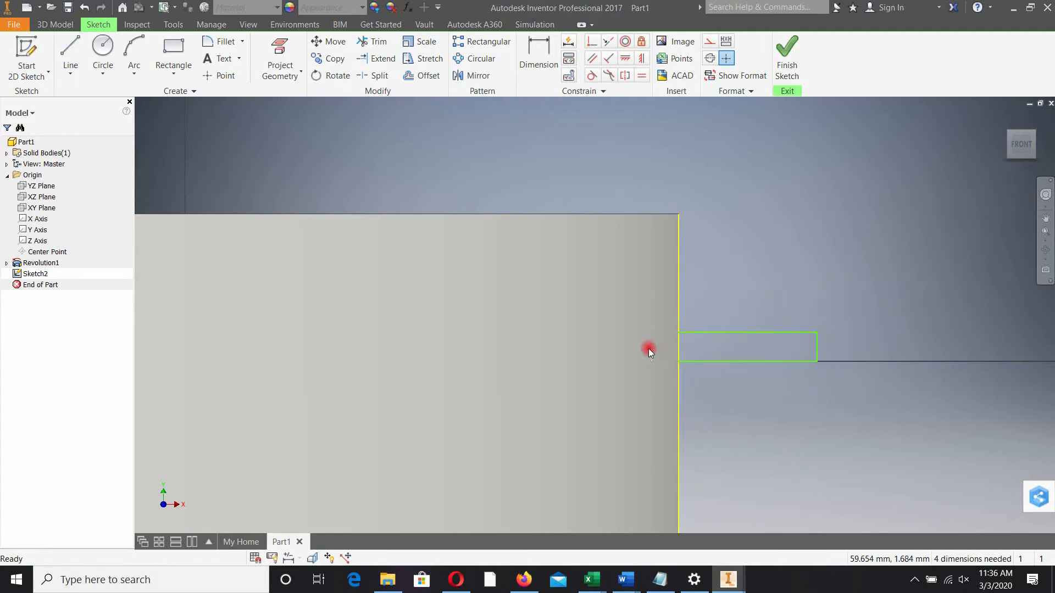
Dimension the closed profile's short top edge inside the body to 2.54 mm and its inner vertical edge to 3.81 mm.
left_click(539, 52)
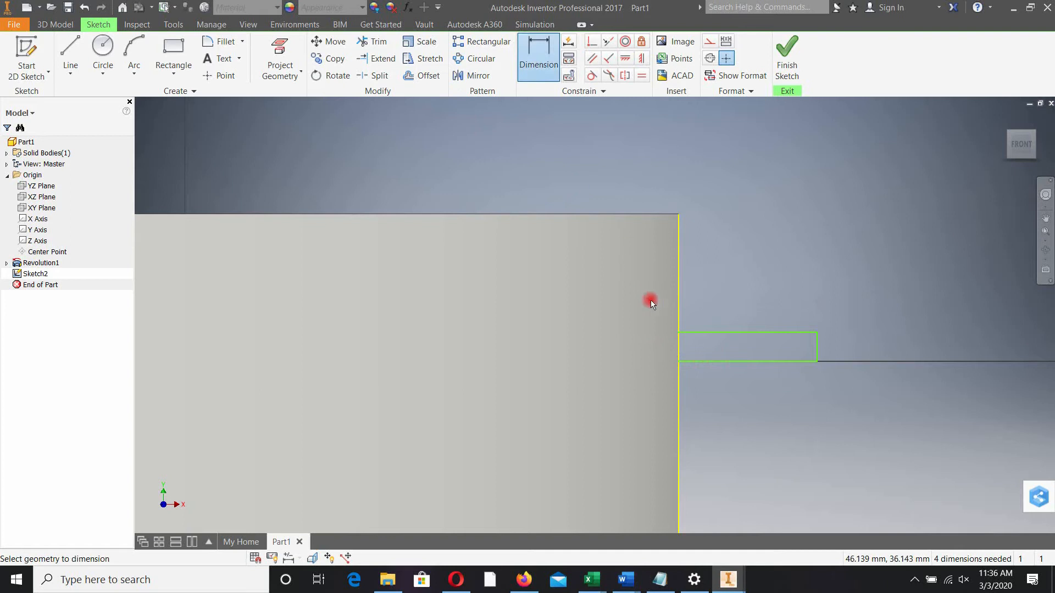
left_click(664, 333)
left_click(663, 300)
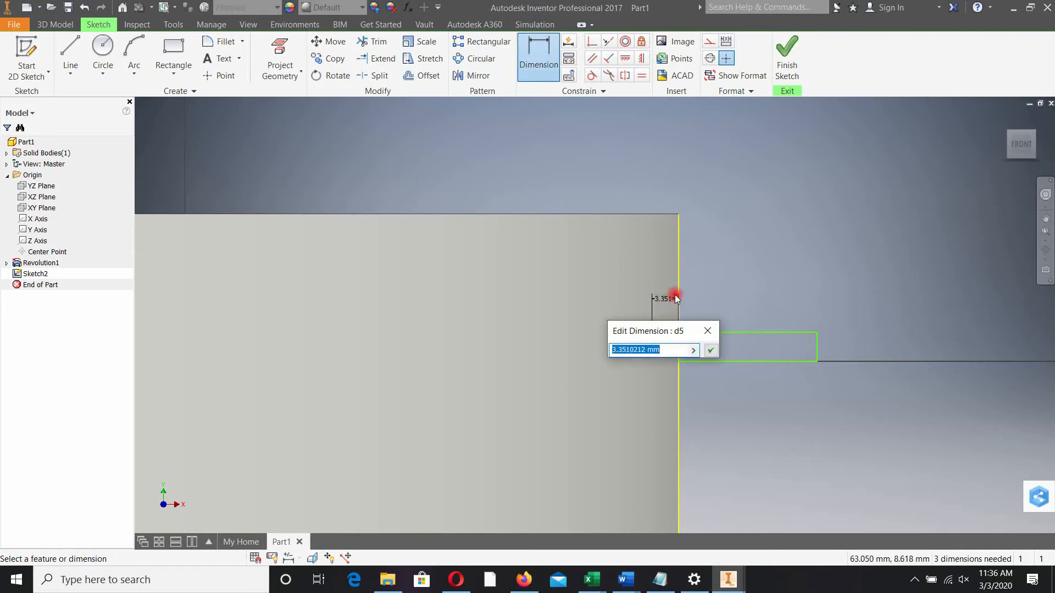
type("2.54")
key("Return")
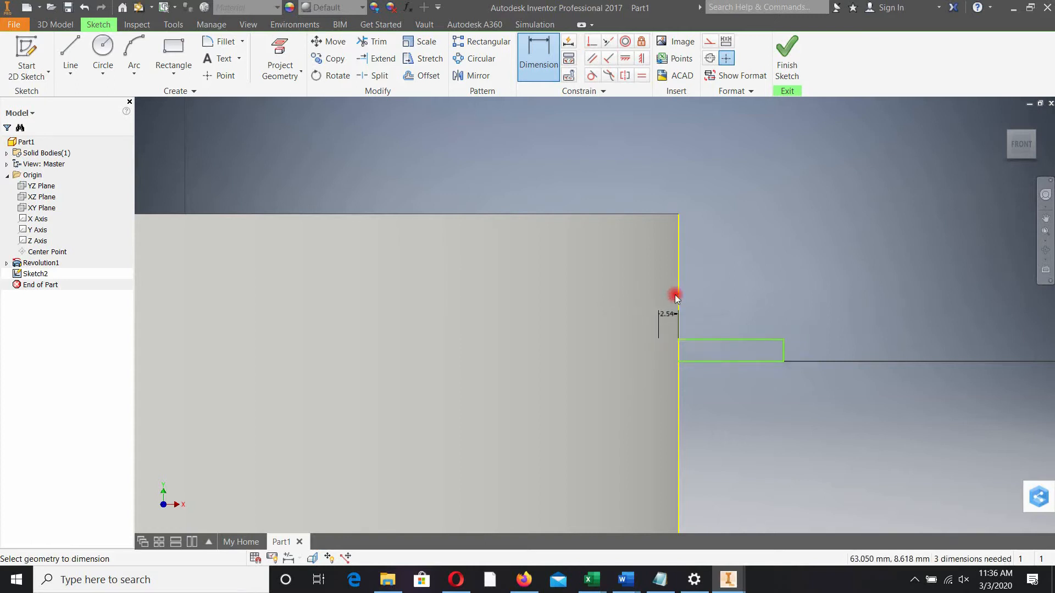
left_click(658, 351)
left_click(628, 349)
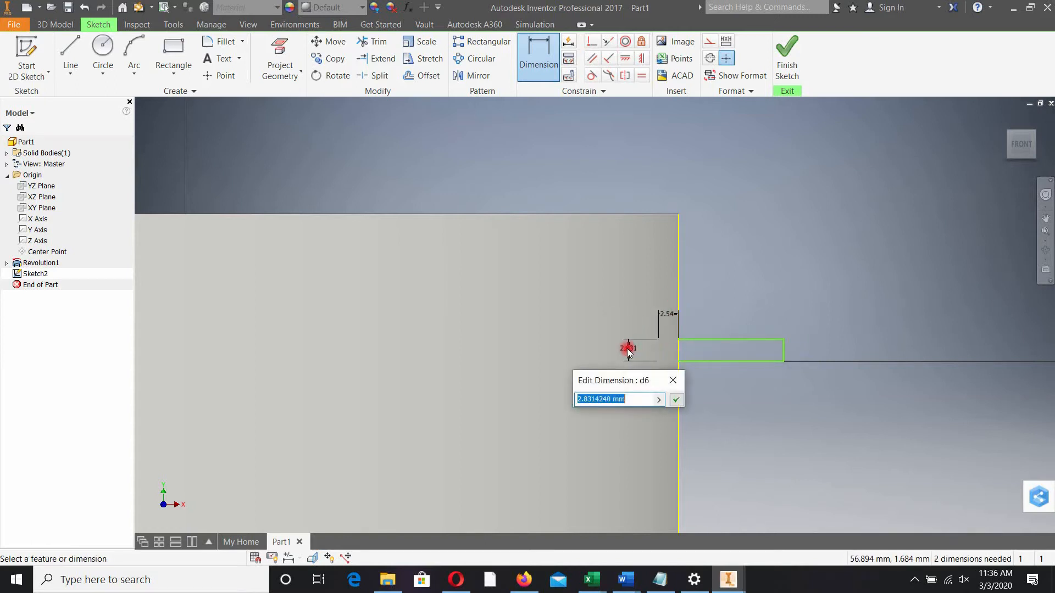
type("3.81")
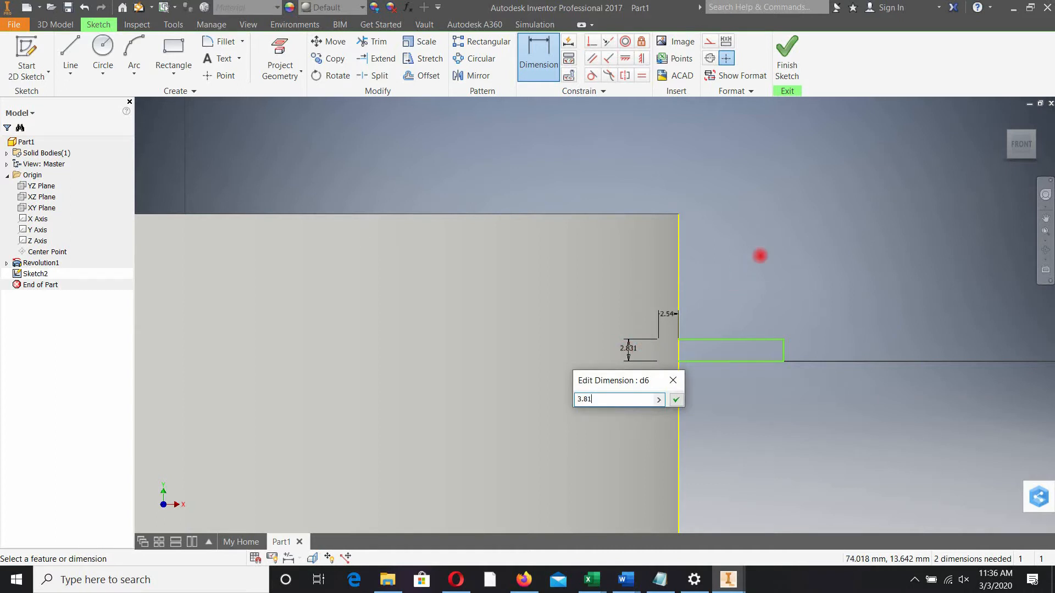
key("Return")
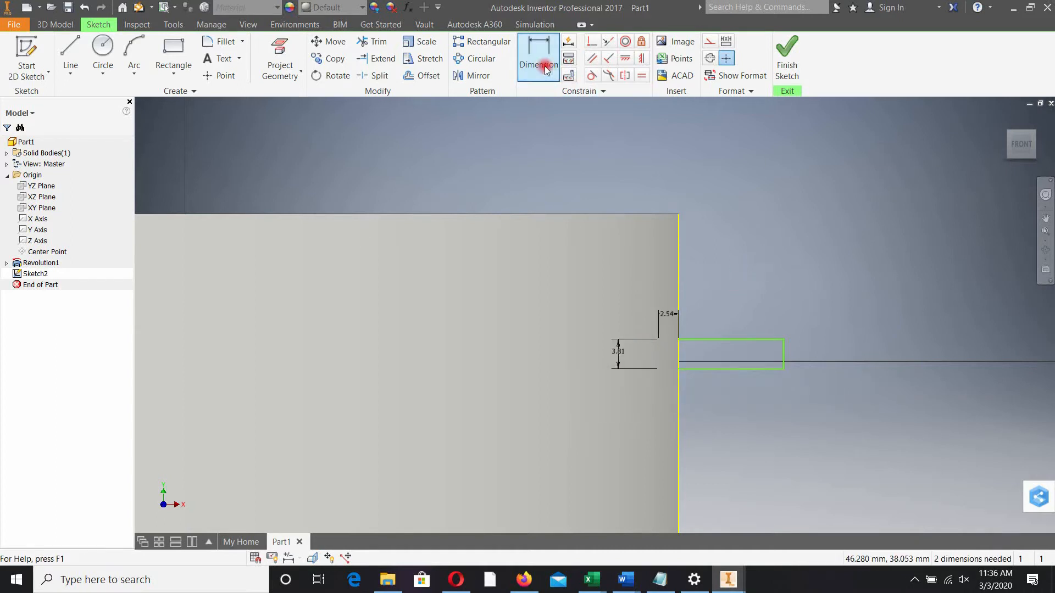
Dimension the profile's inner top corner 7.62 mm below the body's top edge.
left_click(658, 339)
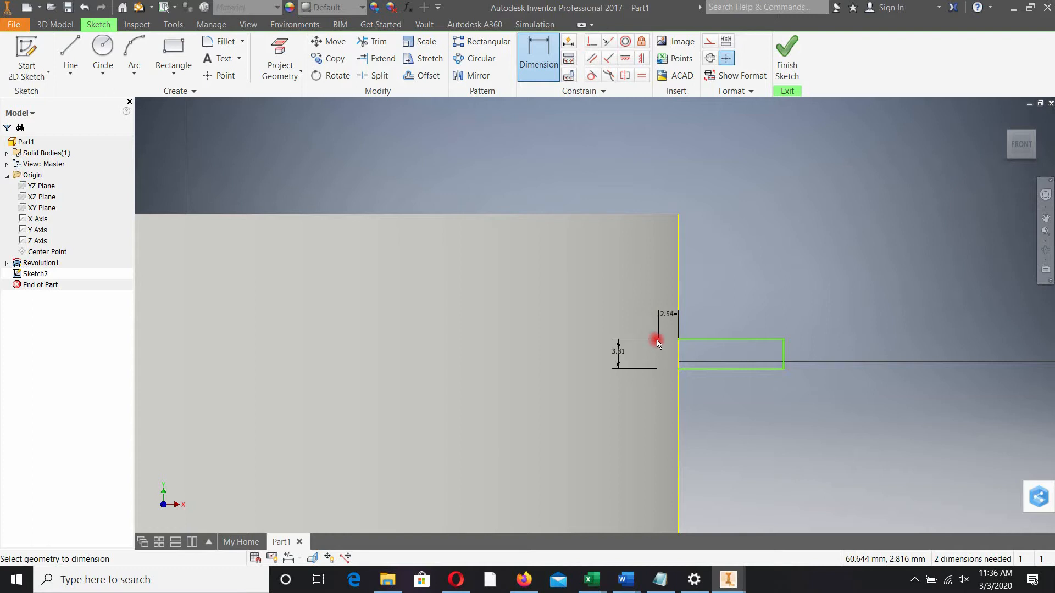
left_click(647, 216)
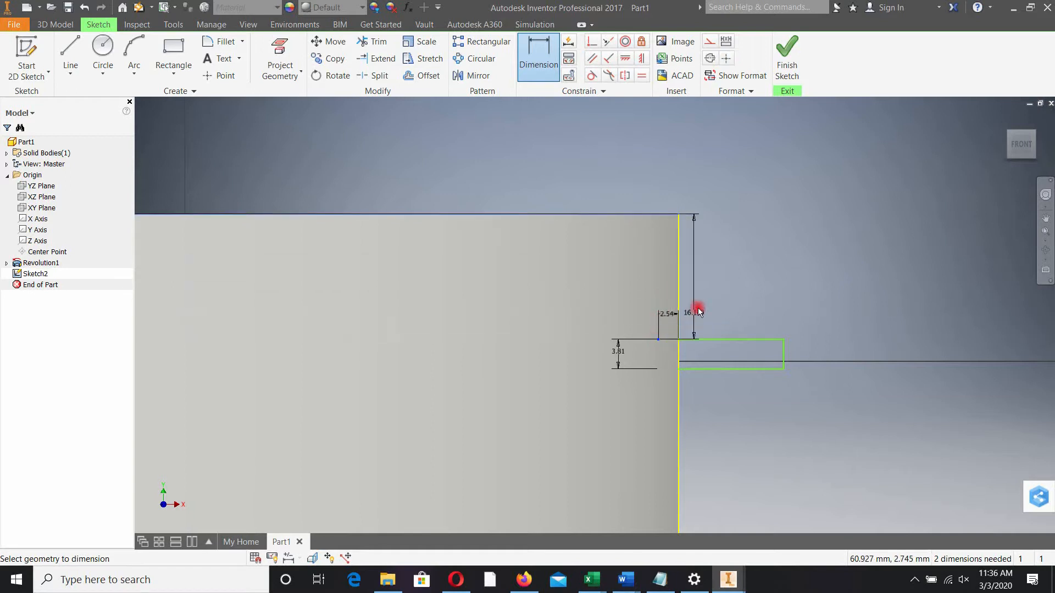
left_click(747, 265)
type("7.62")
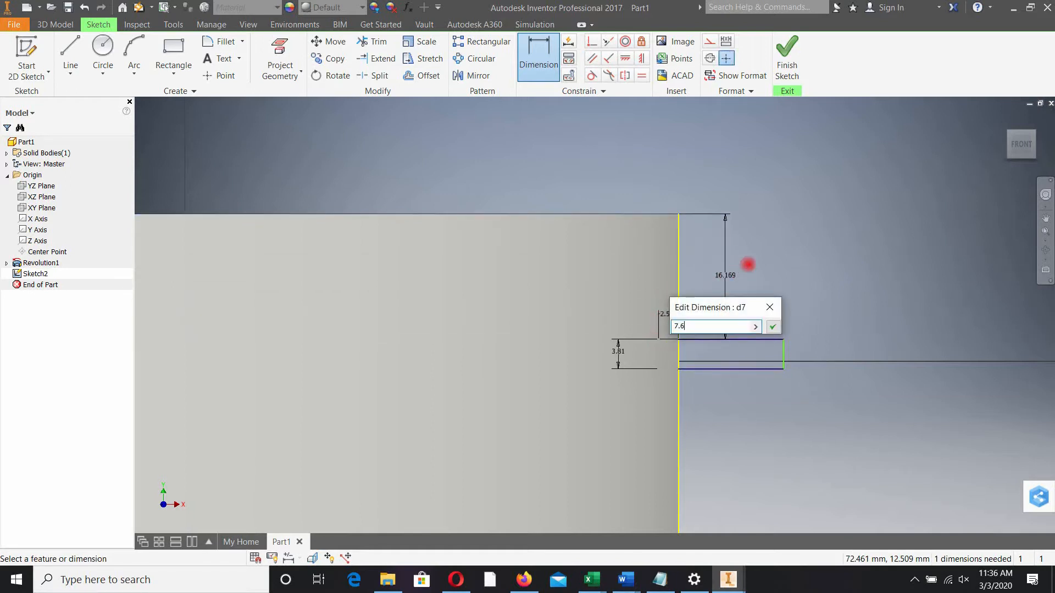
key("Return")
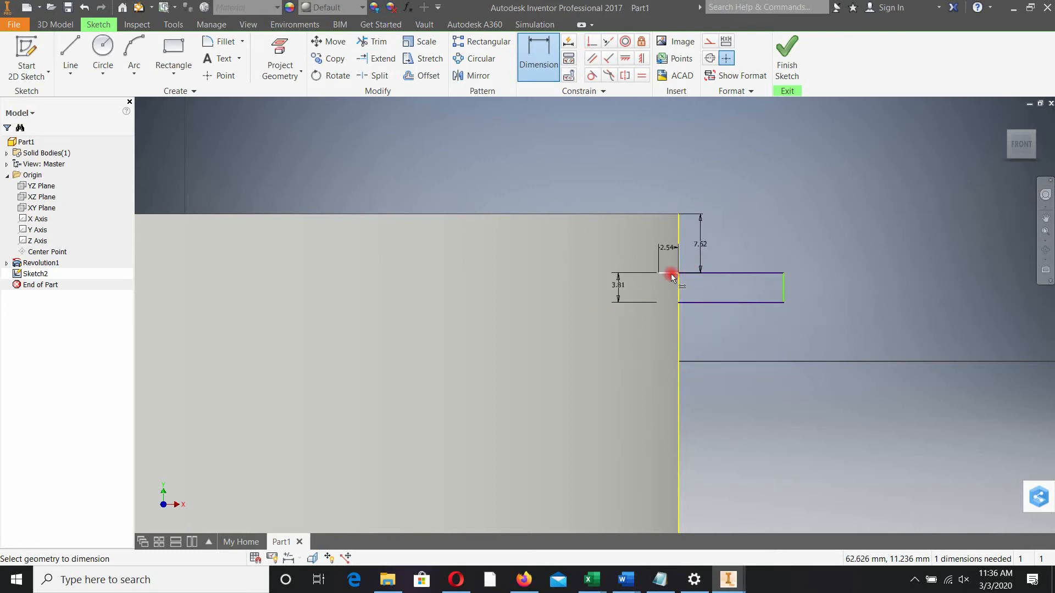
Draw a vertical centerline through the middle of the body from its top edge to its bottom edge.
scroll(751, 252, "down", 3)
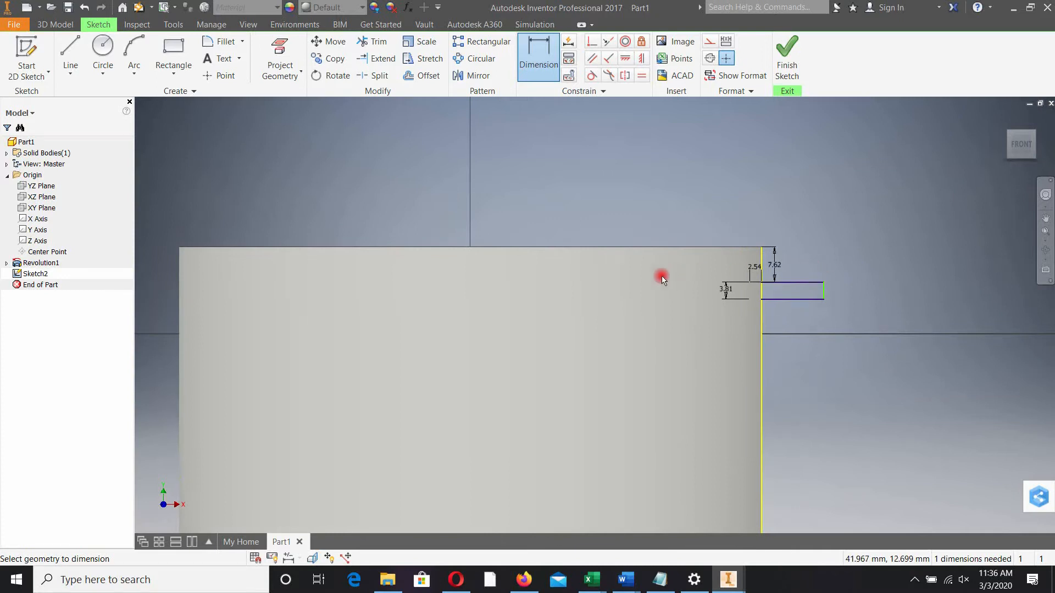
left_click(70, 55)
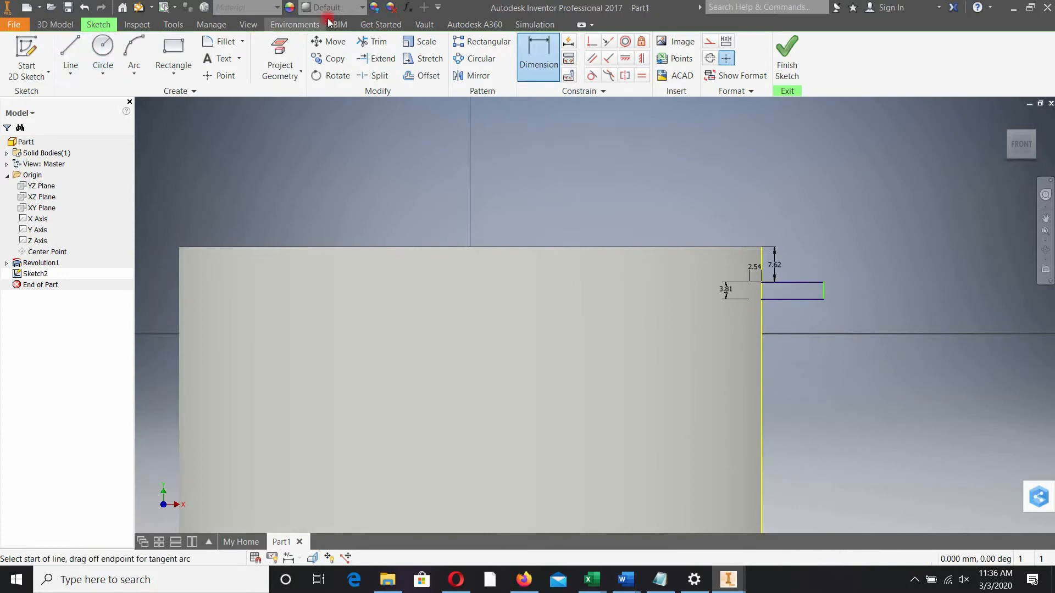
left_click(710, 58)
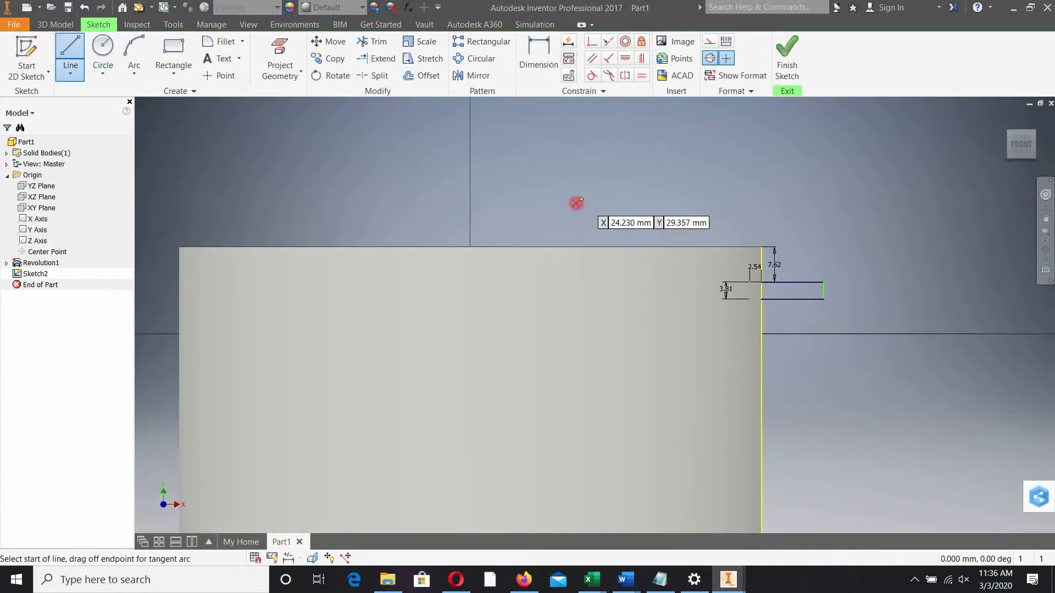
left_click(469, 248)
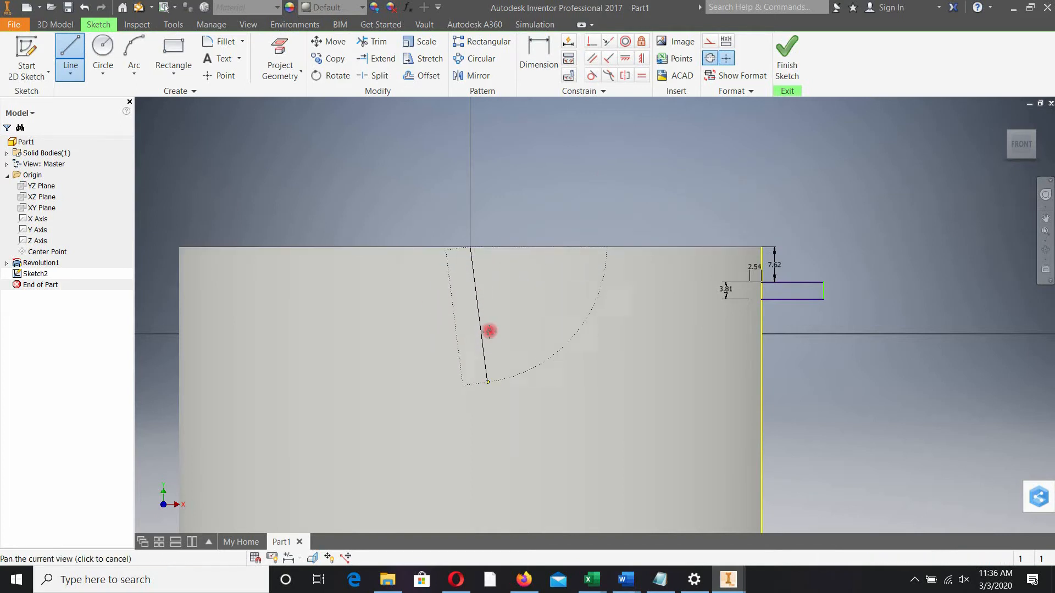
middle_click_drag(487, 379, 498, 219)
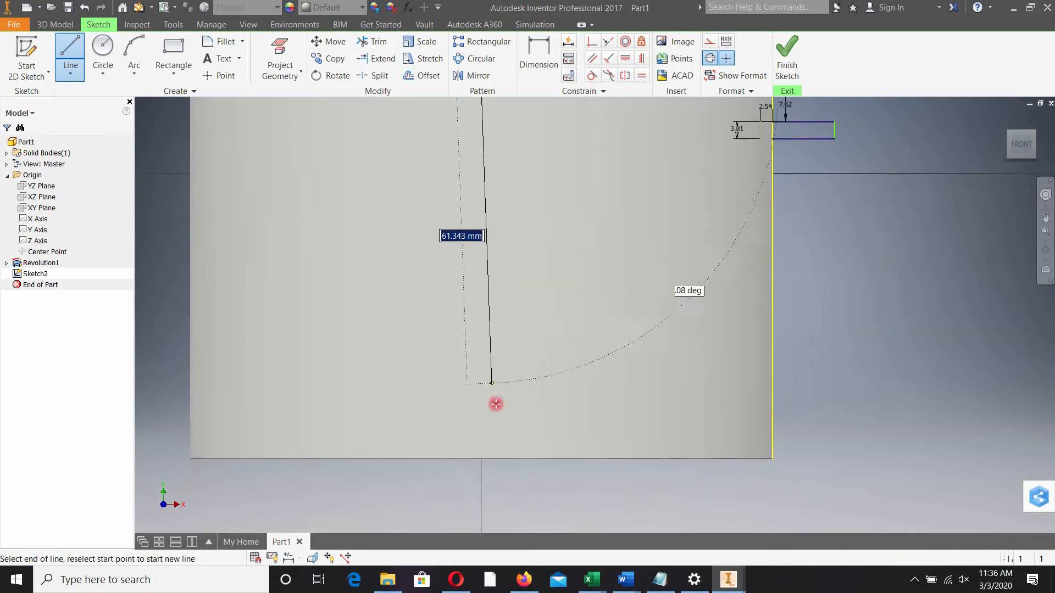
left_click(481, 460)
Revolve the rectangular profile fully around the vertical centerline as a cut to form a groove in the outer wall.
scroll(684, 423, "down", 3)
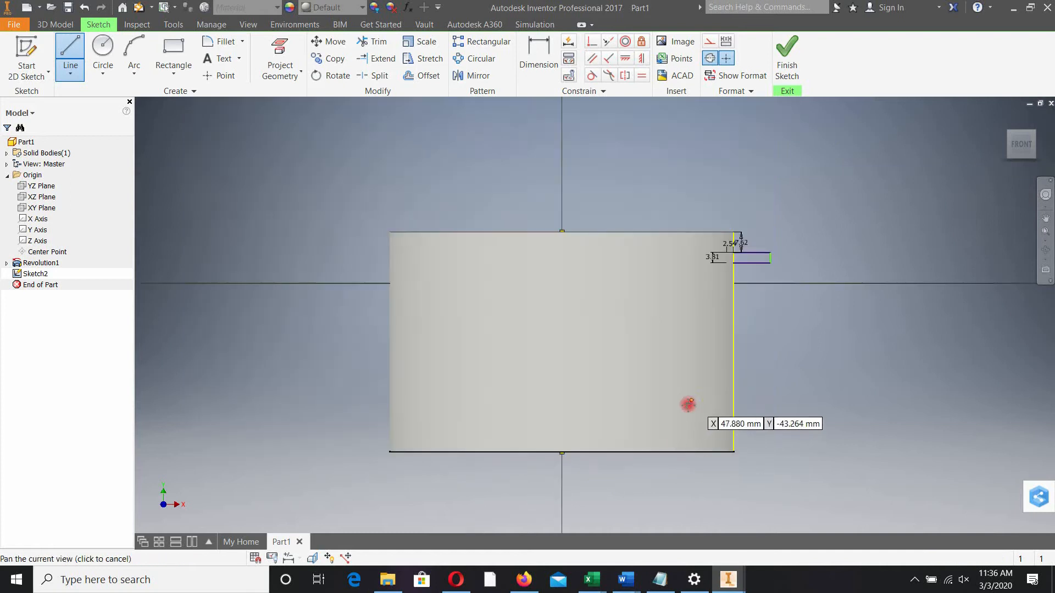
middle_click_drag(691, 401, 675, 418)
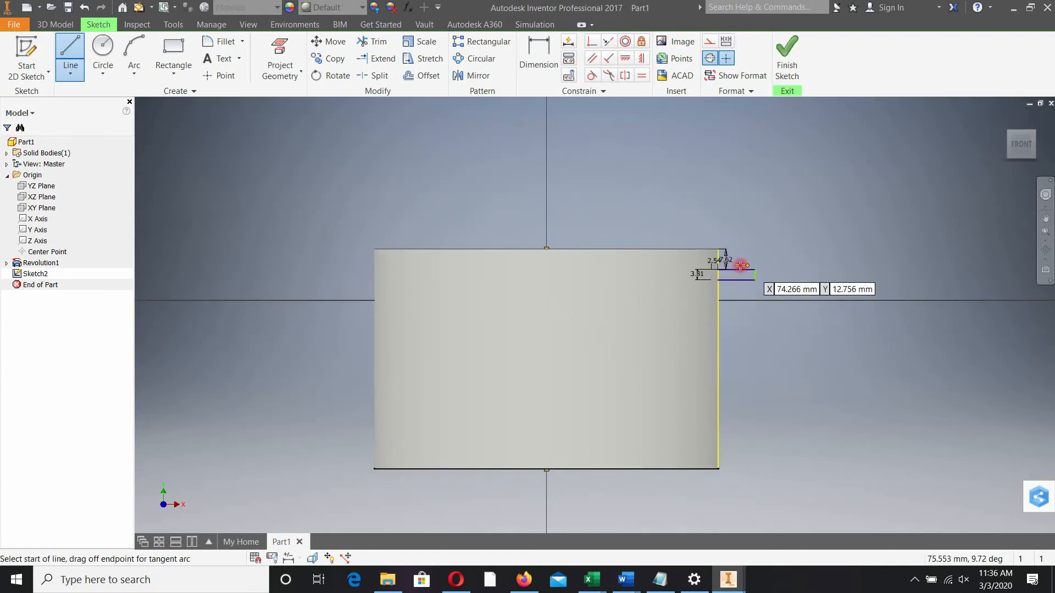
left_click(55, 24)
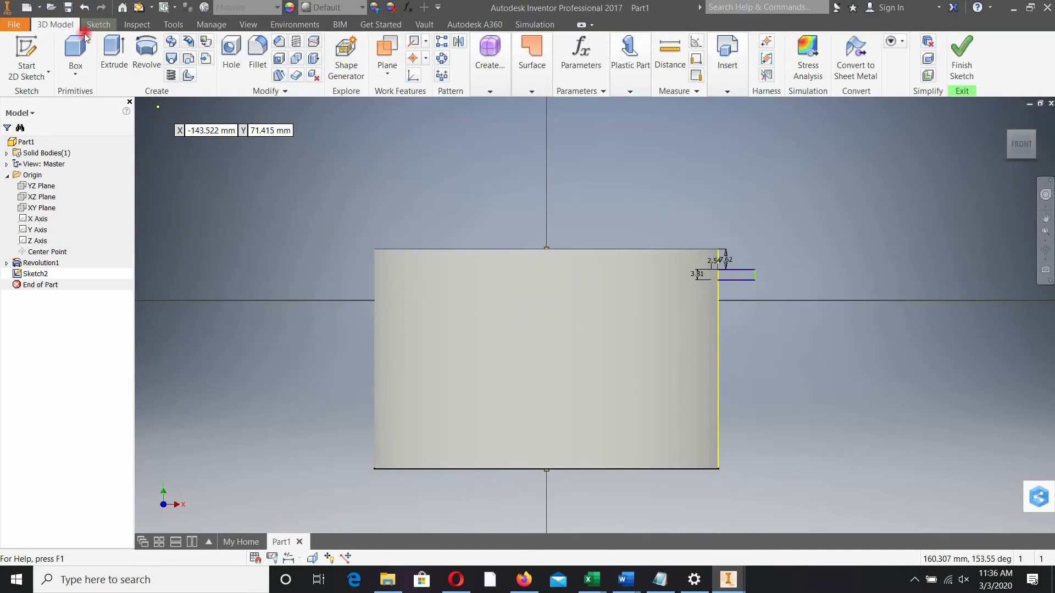
left_click(146, 55)
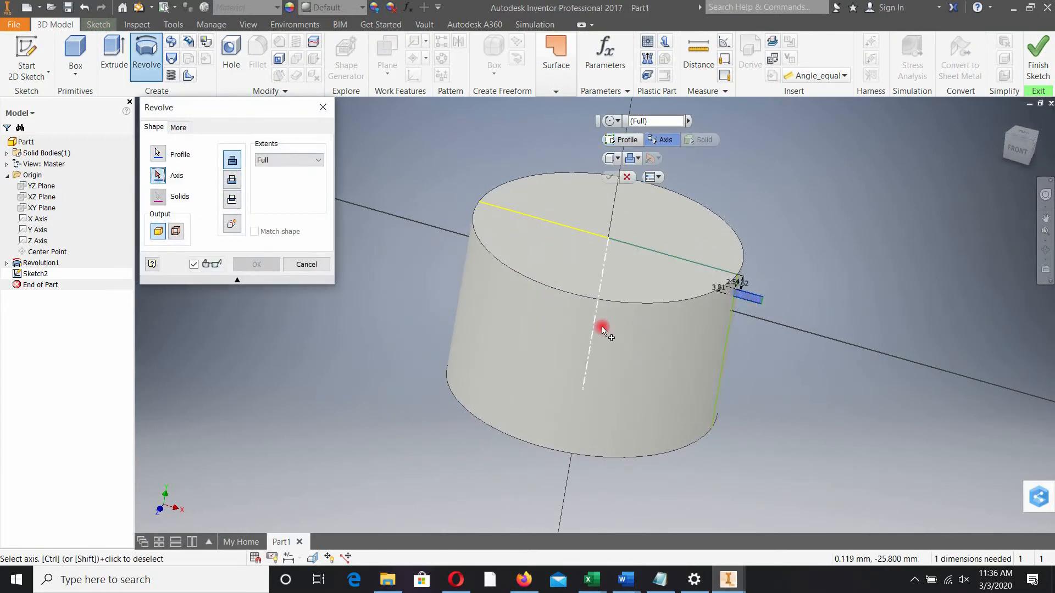
left_click(594, 340)
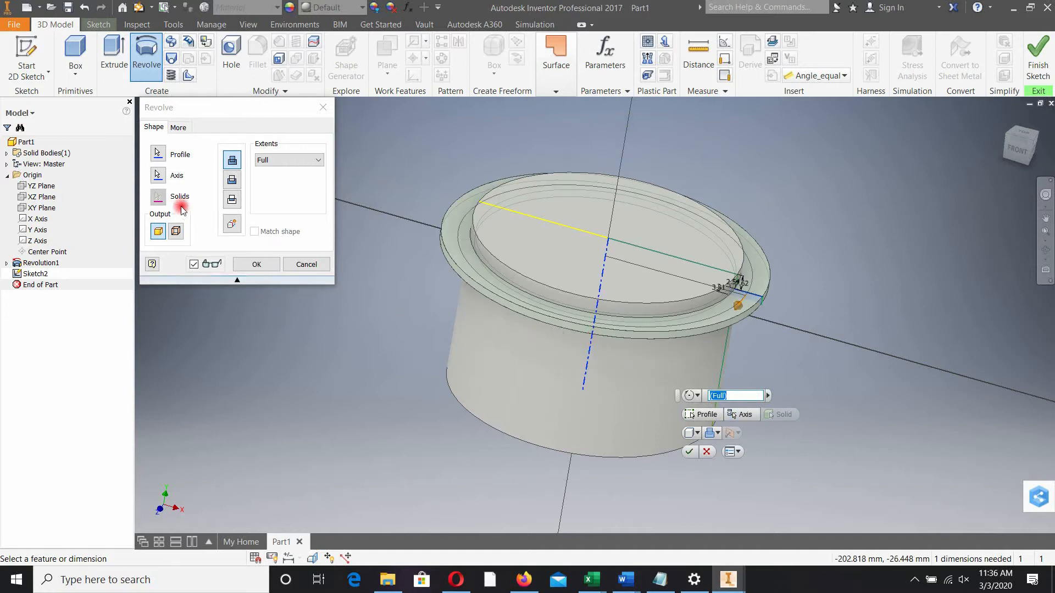
left_click(232, 181)
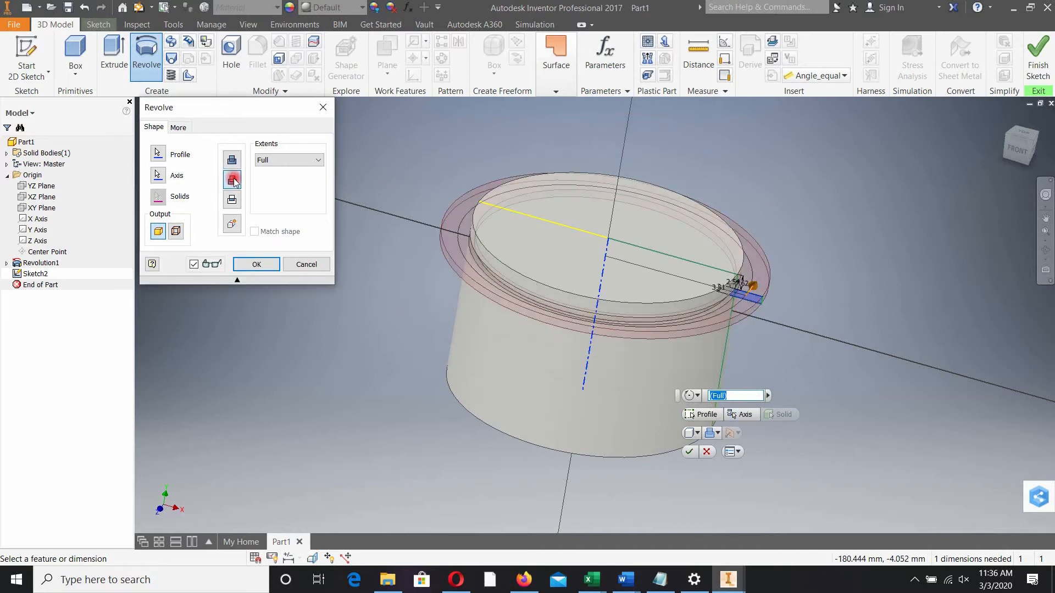
left_click(253, 263)
Create a work axis through the revolved body's center, with the model in front view.
mouse_move(411, 440)
left_mouse_down()
mouse_move(370, 426)
mouse_move(410, 424)
left_mouse_up()
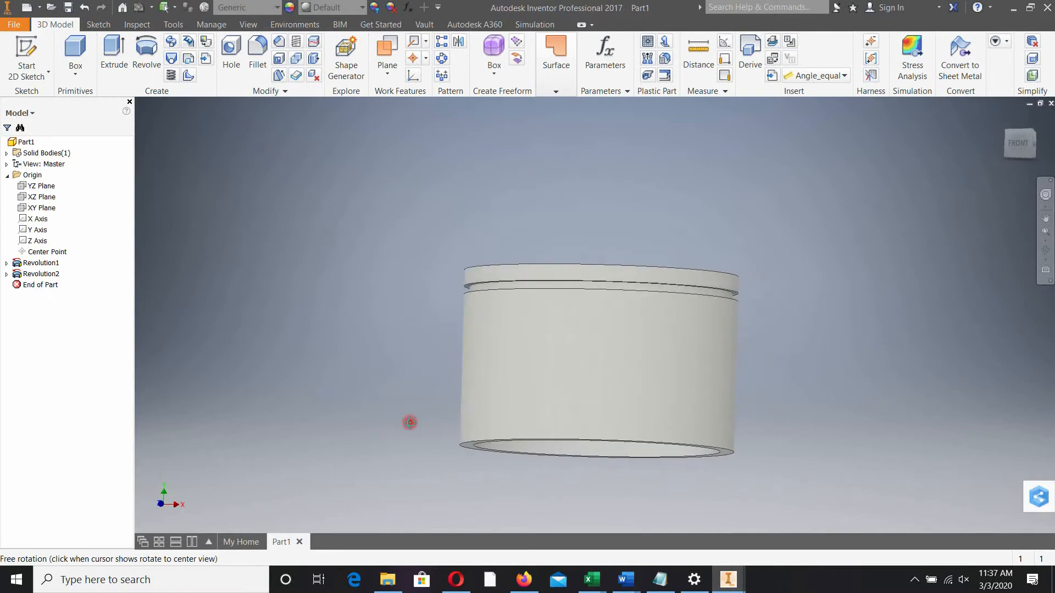
left_click(1018, 148)
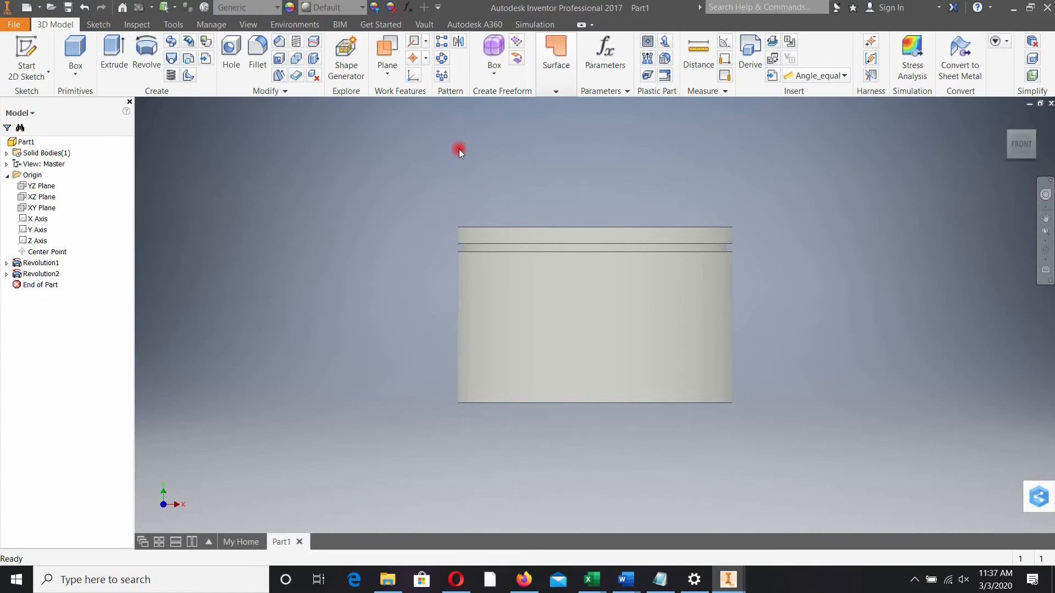
left_click(430, 46)
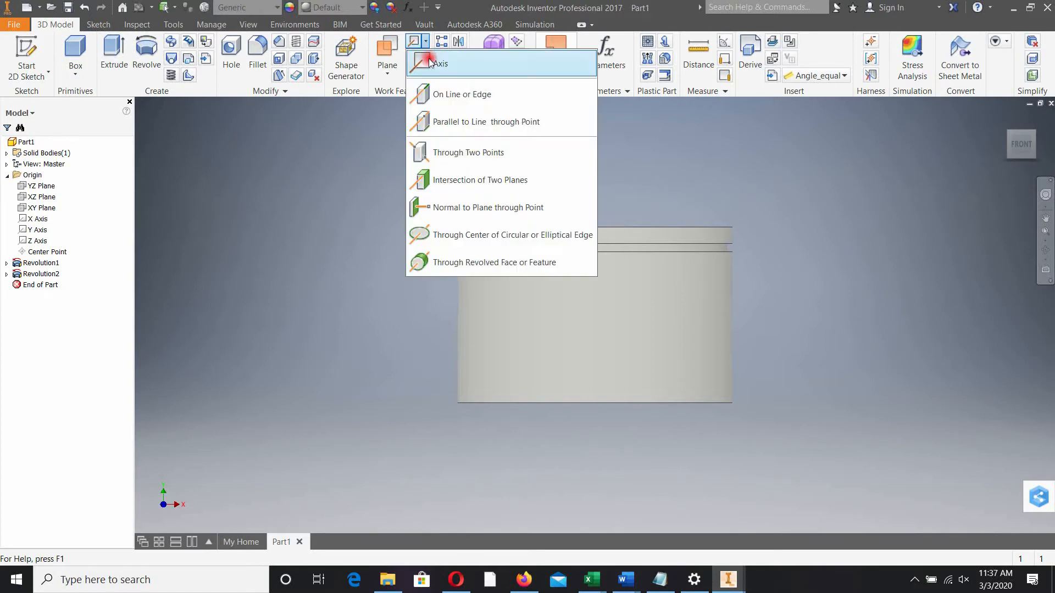
left_click(441, 260)
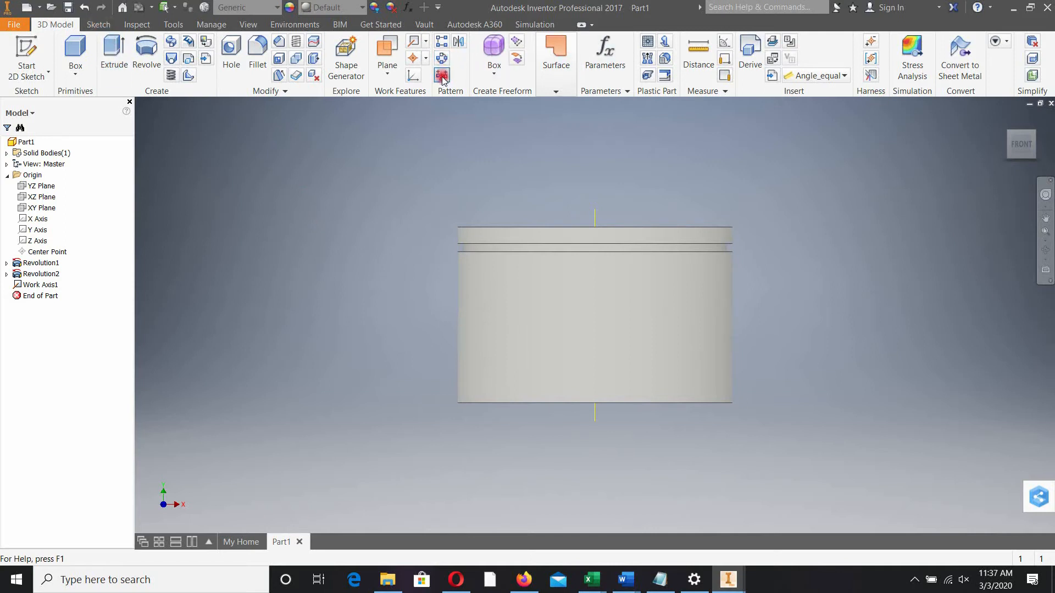
left_click(442, 44)
scroll(614, 220, "up", 2)
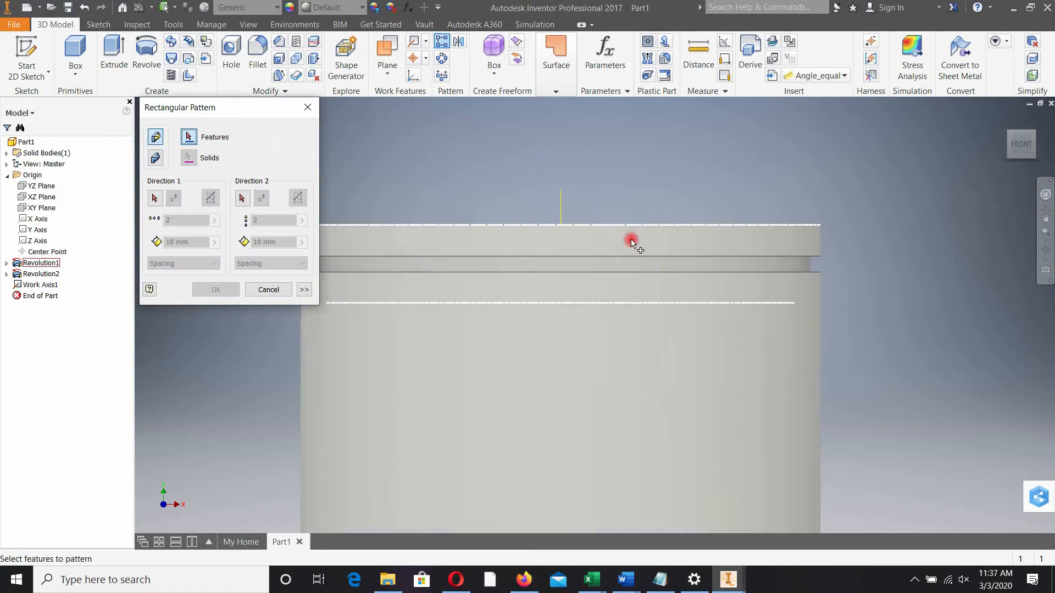
left_click(619, 271)
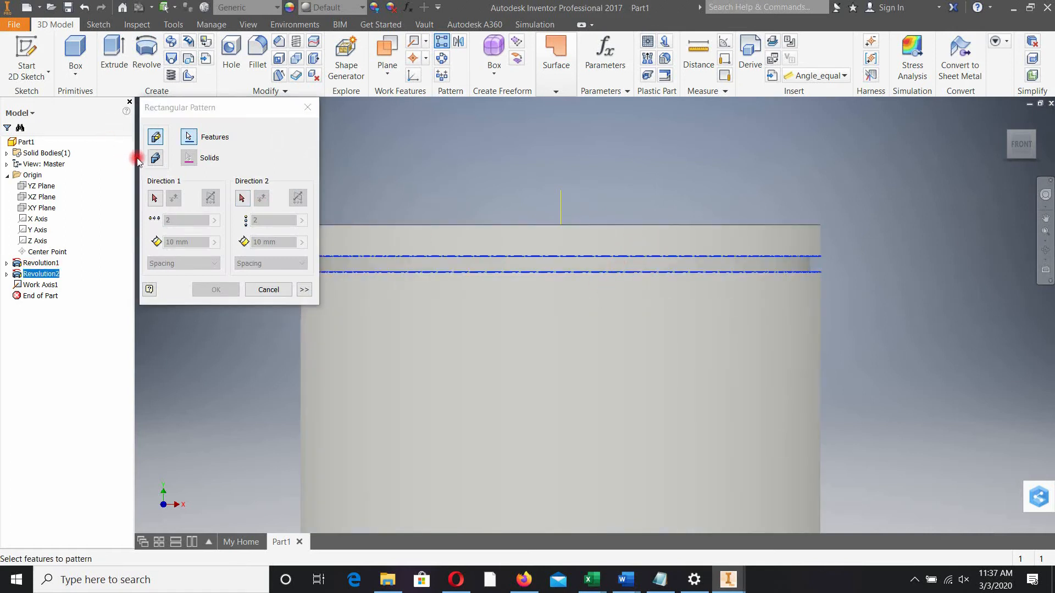
left_click(560, 204)
left_click(198, 137)
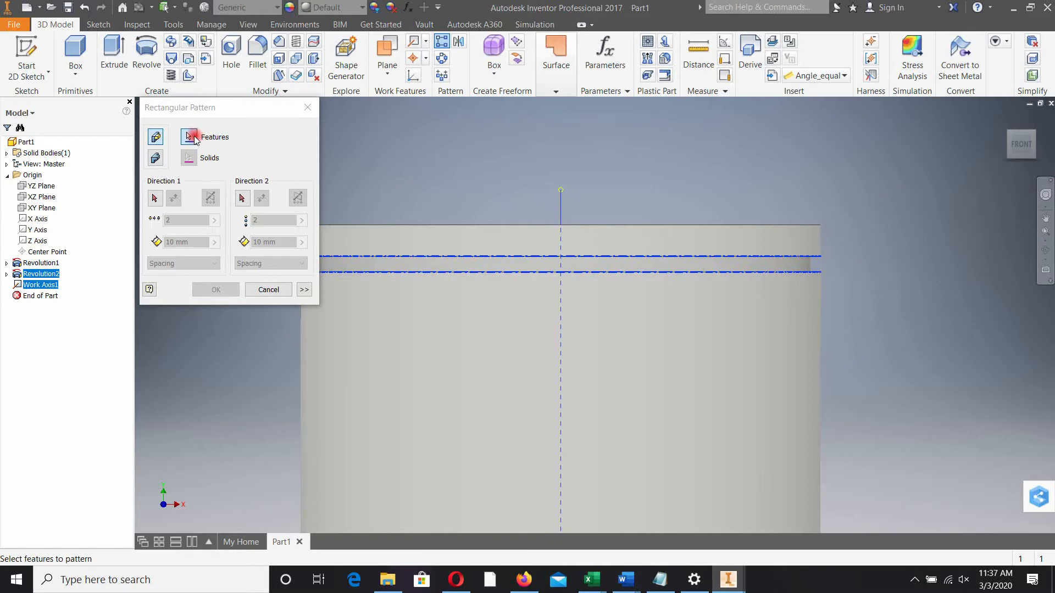
left_click(158, 200)
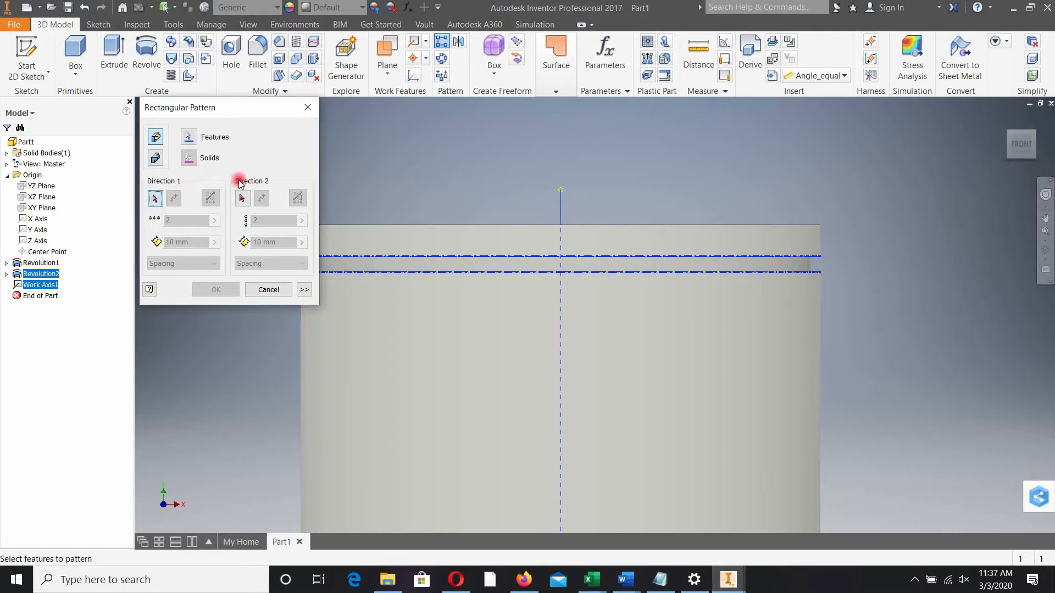
left_click(561, 212)
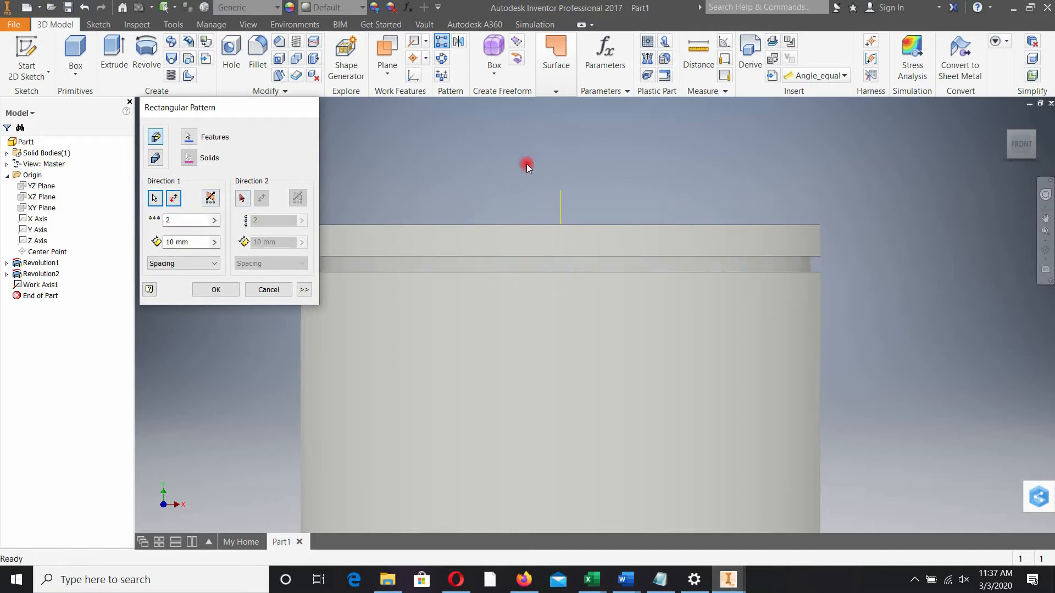
key("Escape")
Pattern the groove downward along the work axis with a Rectangular Pattern of 3 occurrences spaced 7.62 mm apart.
left_click(445, 42)
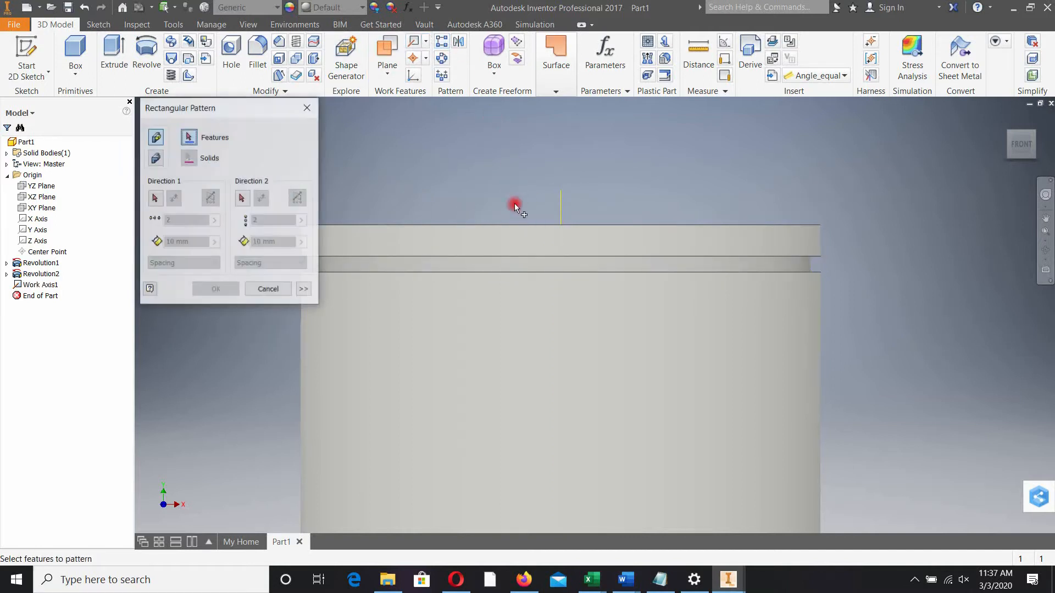
left_click(494, 263)
left_click(156, 198)
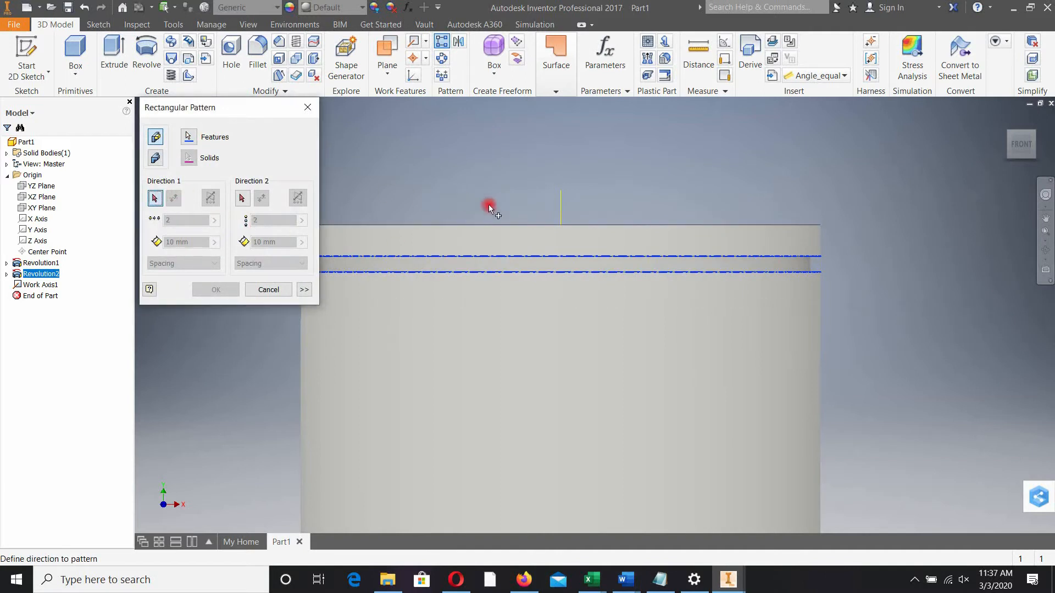
left_click(562, 212)
left_click(174, 200)
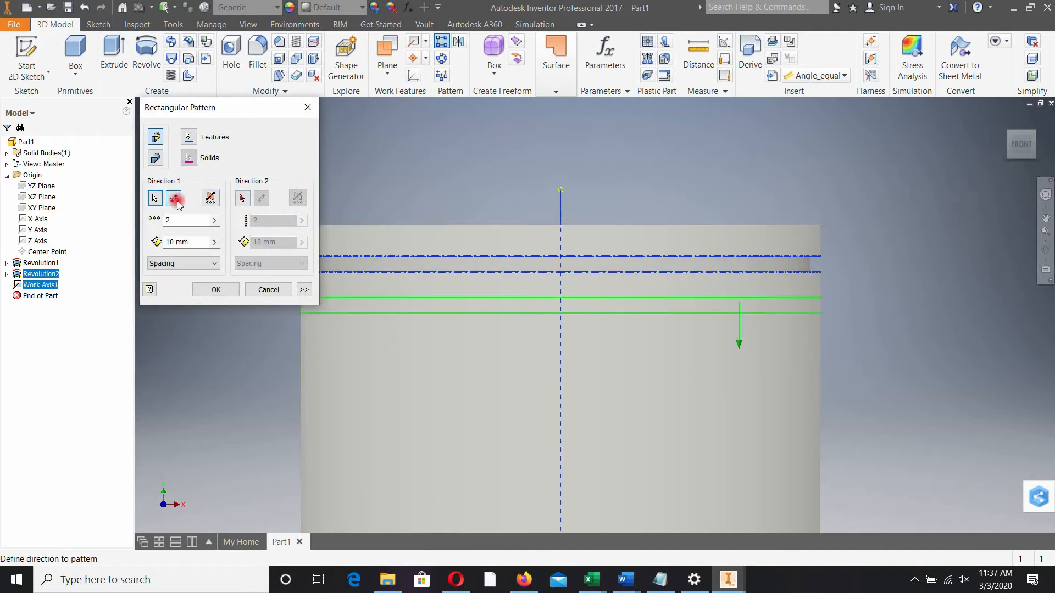
type("3")
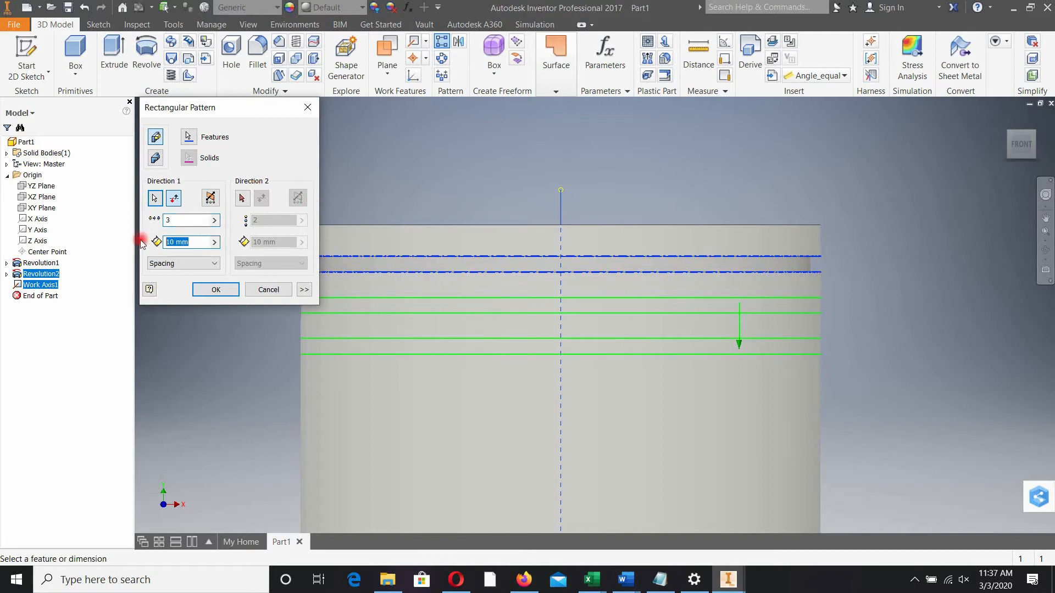
type("7.62")
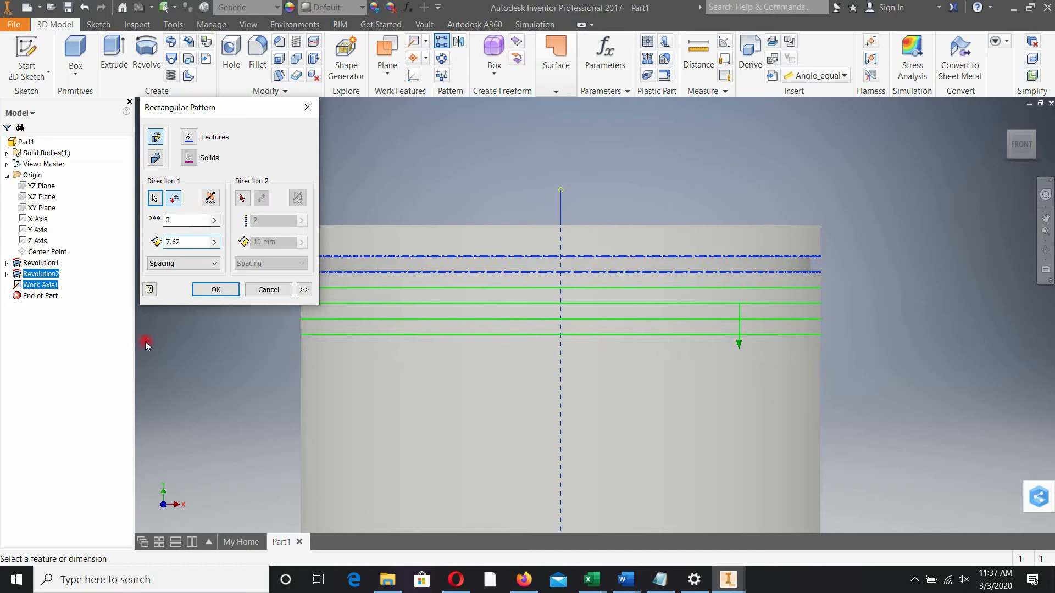
left_click(218, 290)
left_click(415, 374)
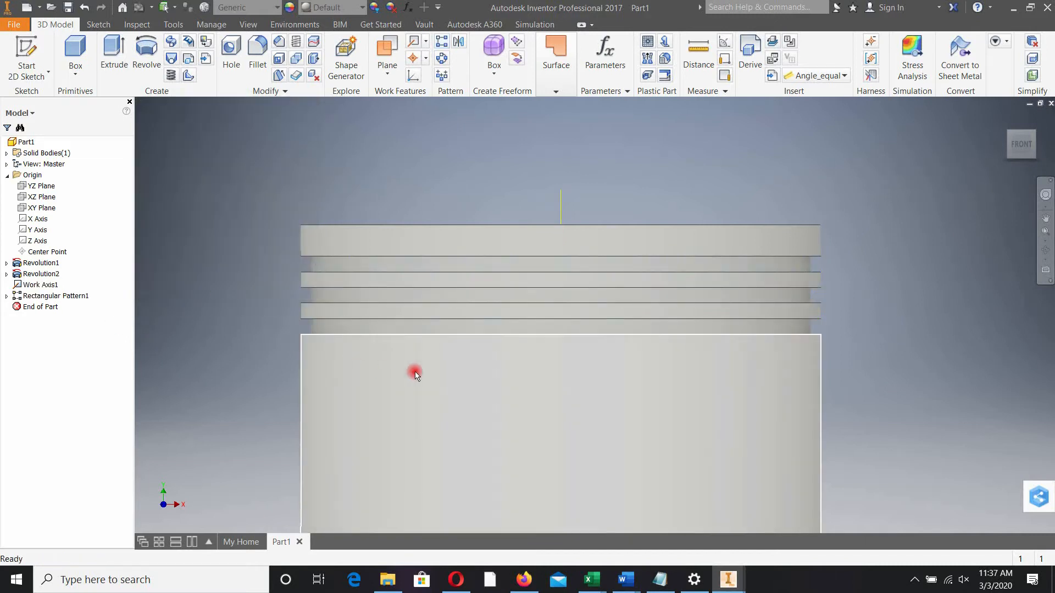
Start a new sketch on the YZ plane.
scroll(498, 375, "down", 4)
scroll(501, 376, "up", 2)
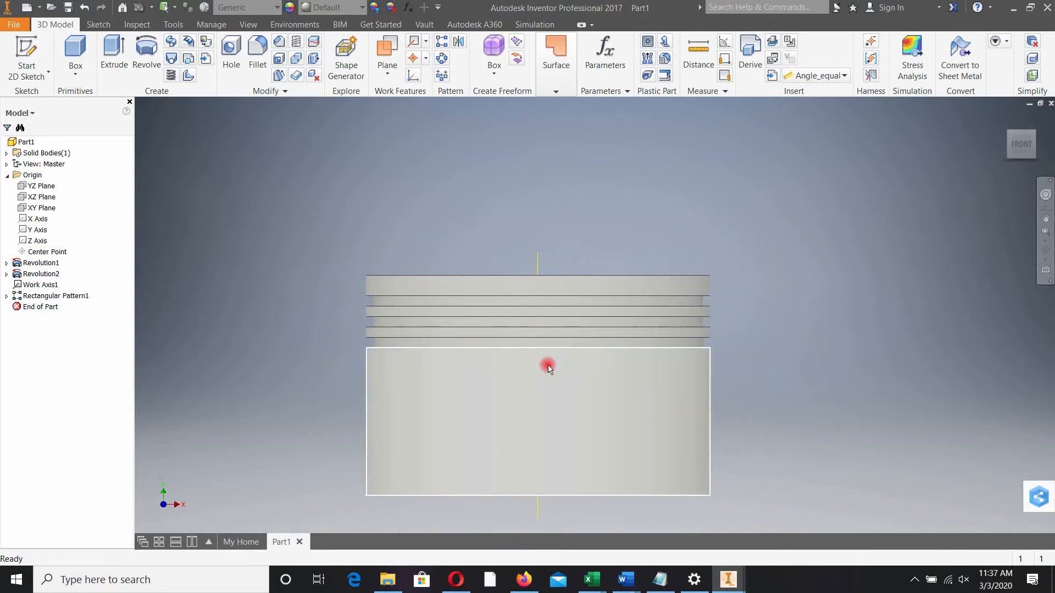
left_click(45, 186)
middle_click_drag(273, 359, 366, 376, "shift")
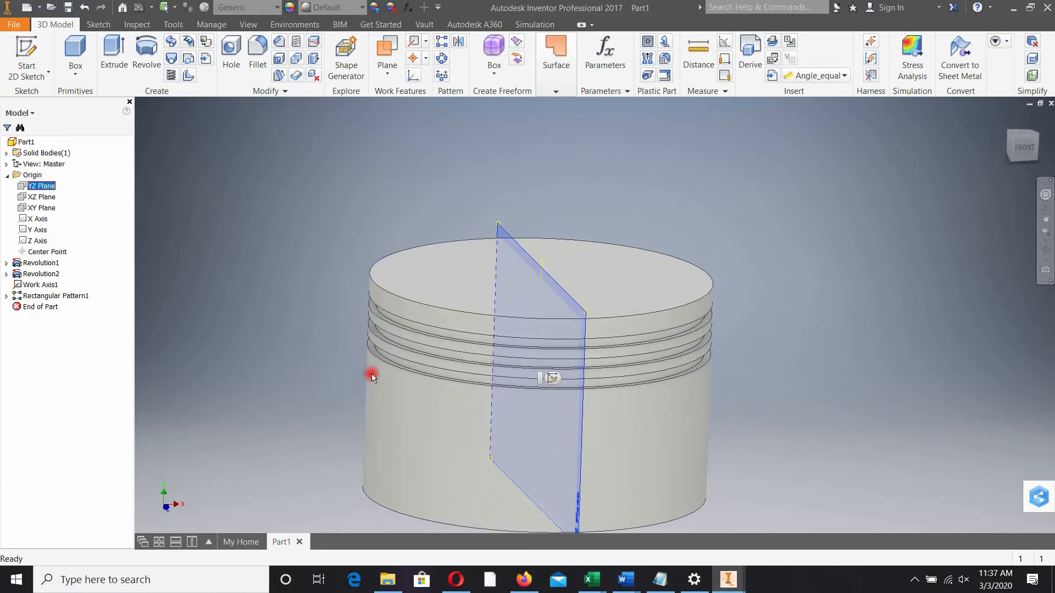
left_click(553, 377)
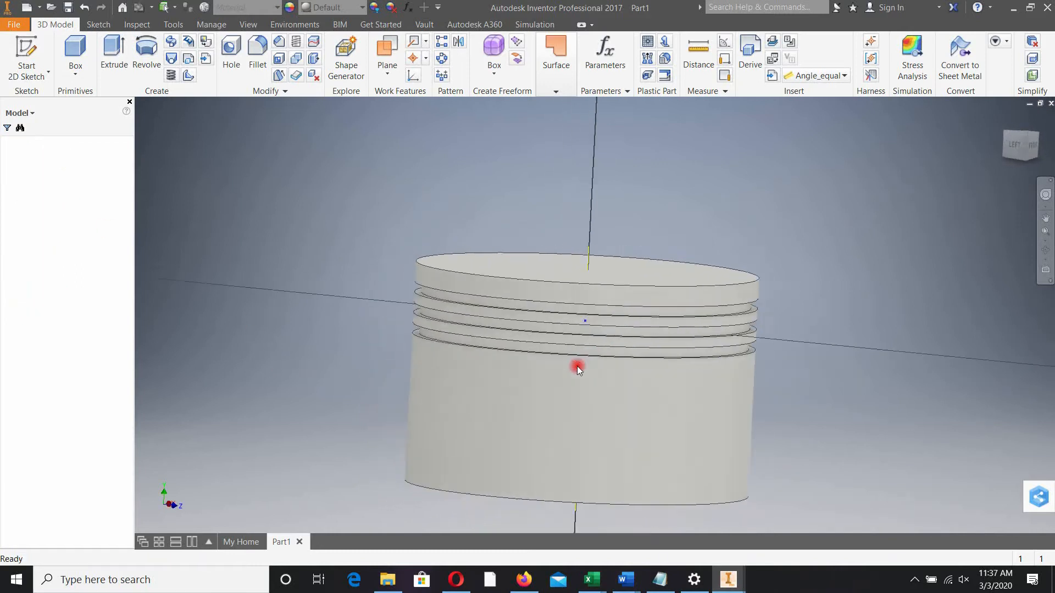
left_click_drag(641, 409, 646, 362)
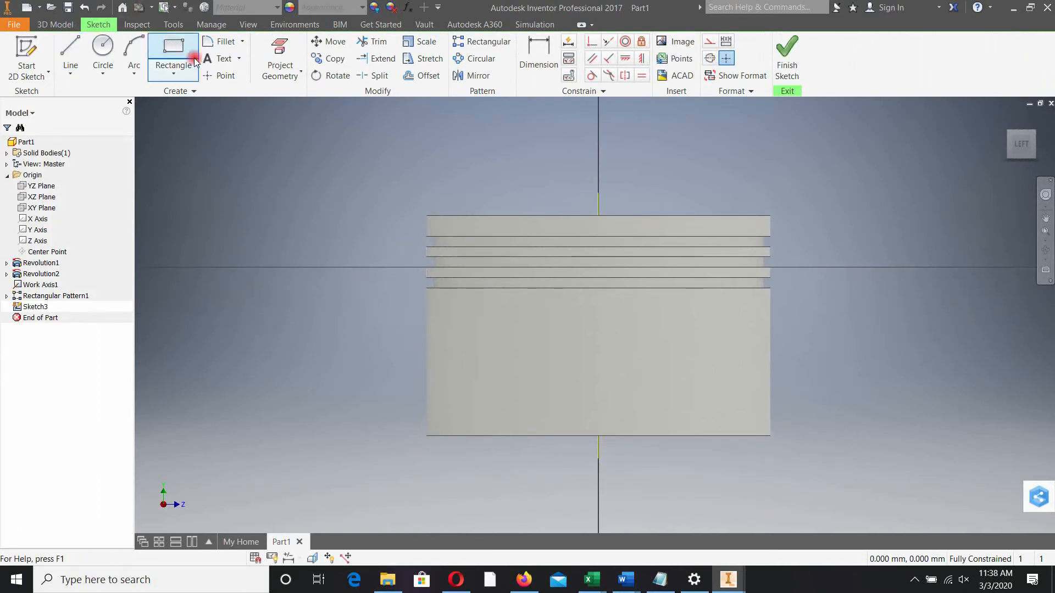
Draw a center-point rectangle about 99 mm wide, centered on the midpoint of the body's lower edge.
left_click(172, 74)
left_click(181, 149)
middle_click_drag(545, 328, 547, 296)
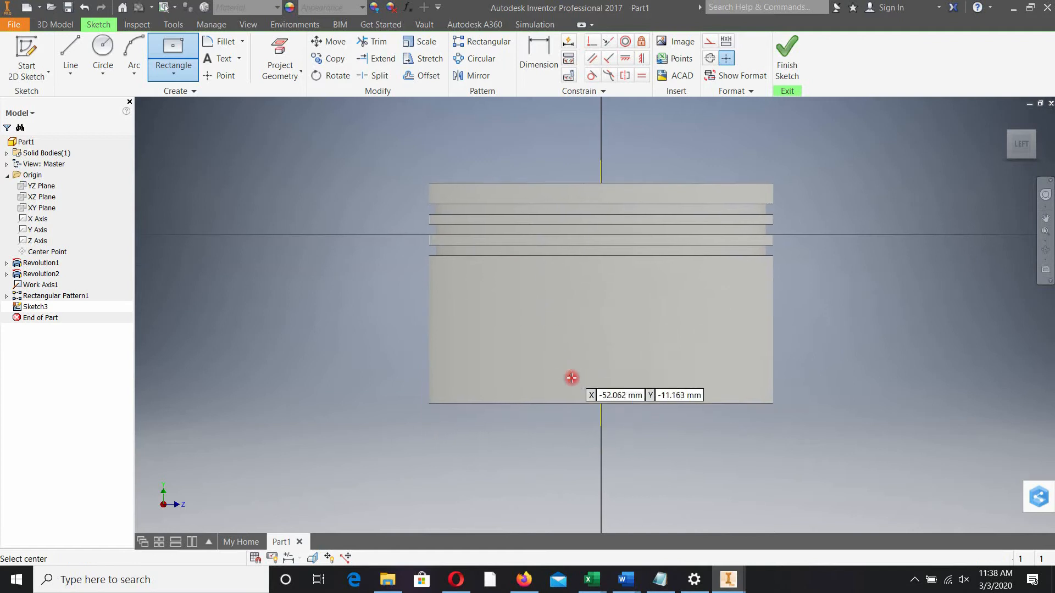
left_click(601, 405)
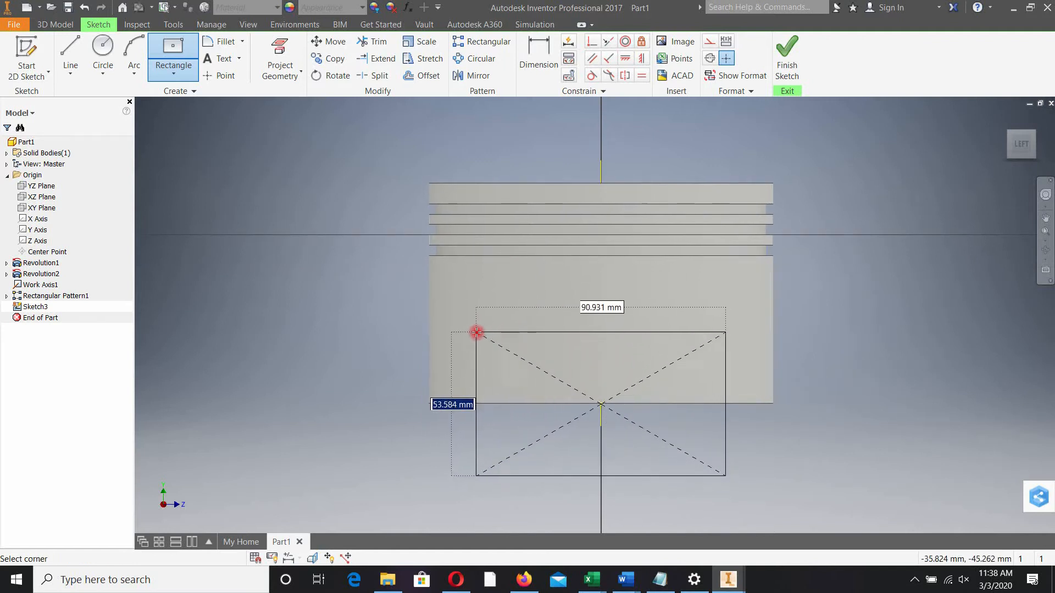
left_click(466, 338)
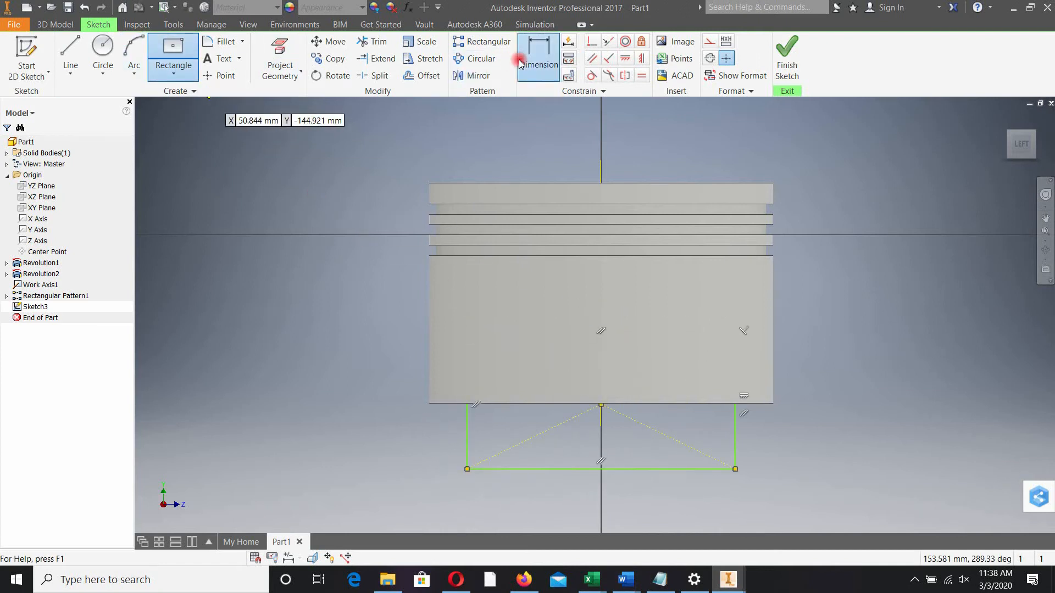
Dimension the rectangle's lower edge and set its width to 76.20 mm.
left_click(538, 55)
middle_click_drag(554, 170, 561, 114)
left_click(575, 388)
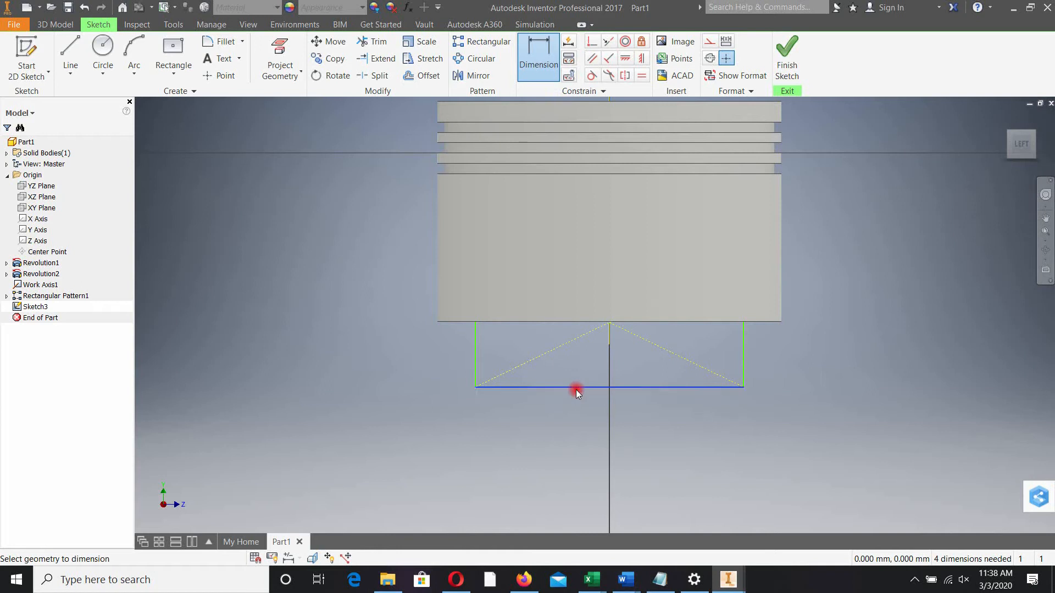
left_click(595, 449)
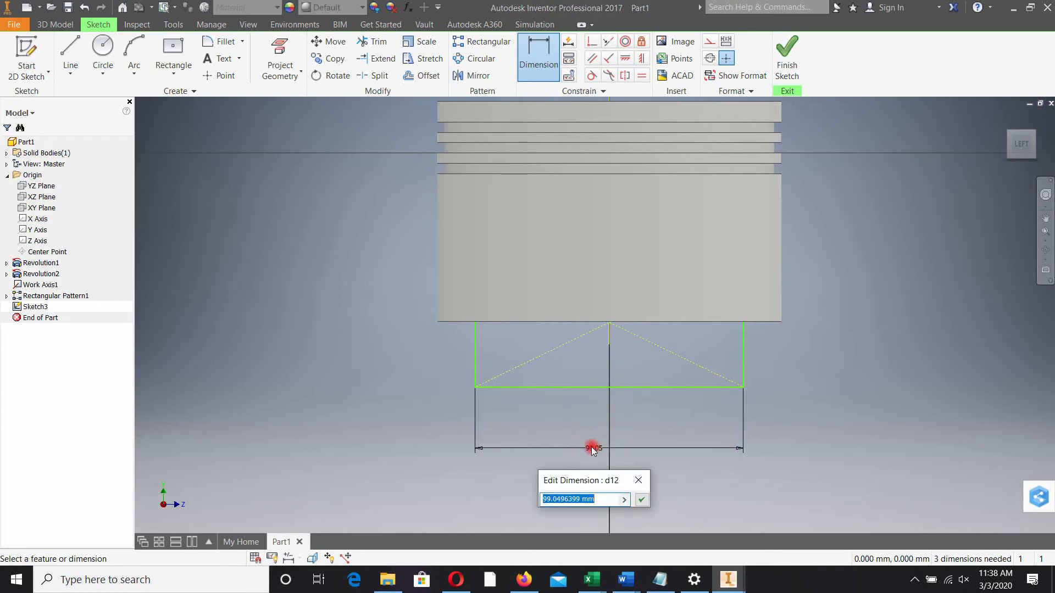
type("76.20")
key("Return")
Dimension the distance from the body's top edge to the rectangle's upper edge as 38.10 mm.
scroll(743, 399, "up", 3)
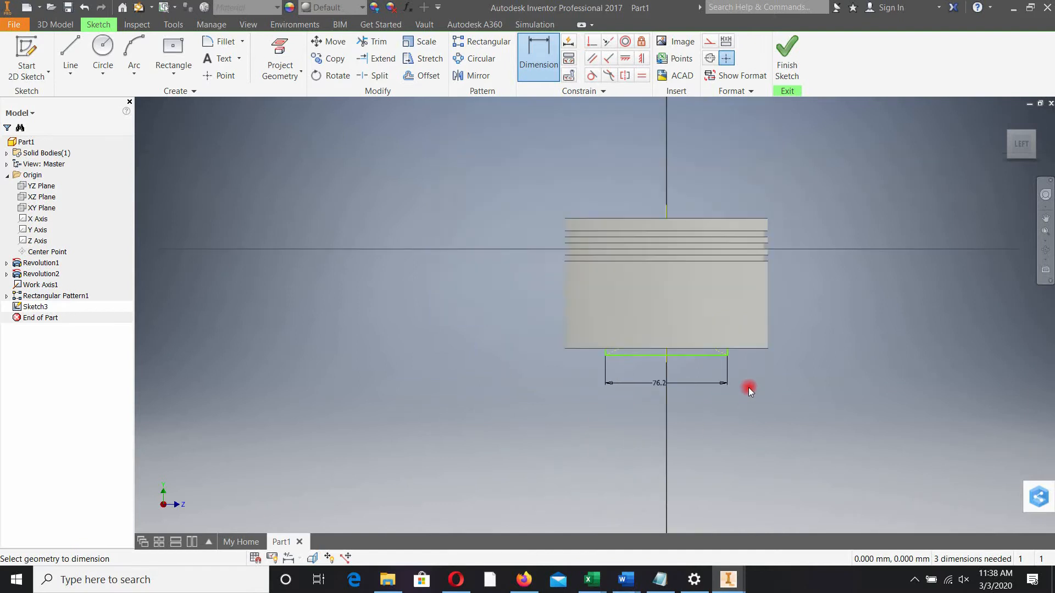
left_click(674, 248)
left_click(672, 324)
left_click(799, 291)
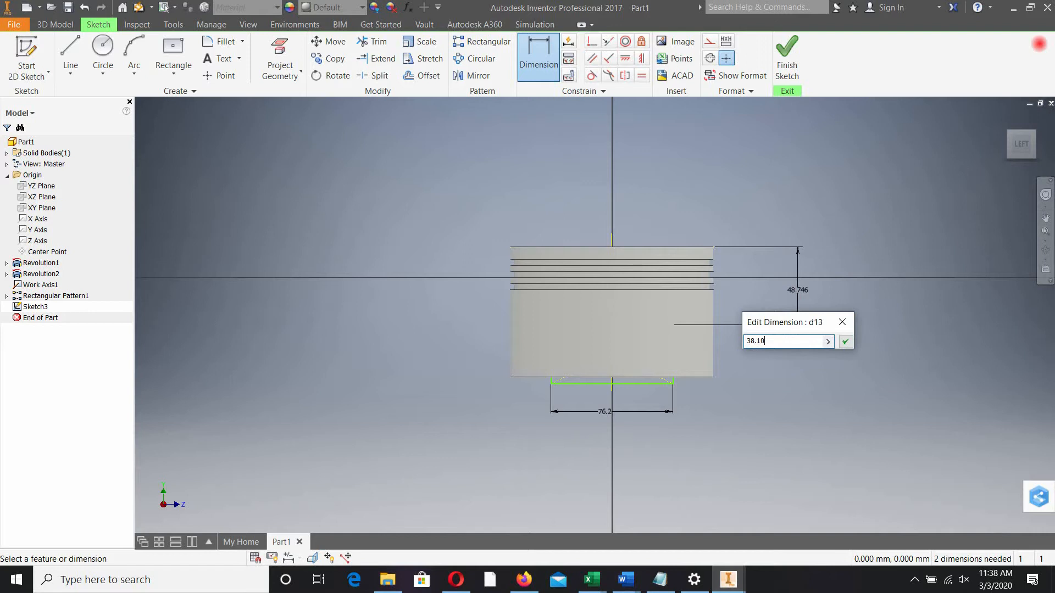
type("38.10")
key("Return")
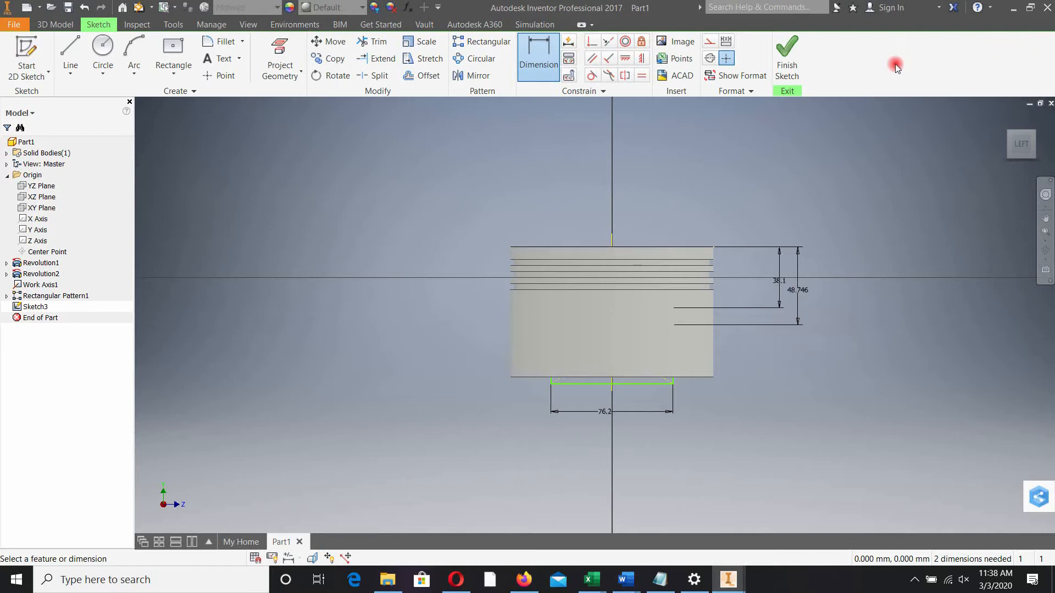
mouse_move(742, 363)
middle_mouse_down("shift")
mouse_move(746, 311)
mouse_move(749, 349)
mouse_move(714, 354)
mouse_move(725, 365)
mouse_move(749, 353)
middle_mouse_up("shift")
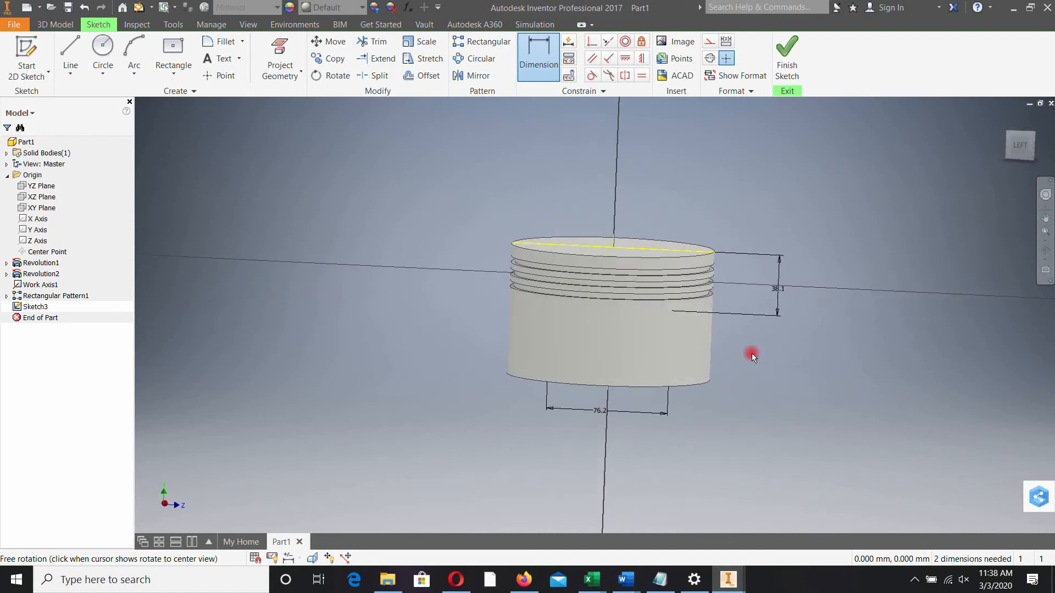
left_click(1026, 153)
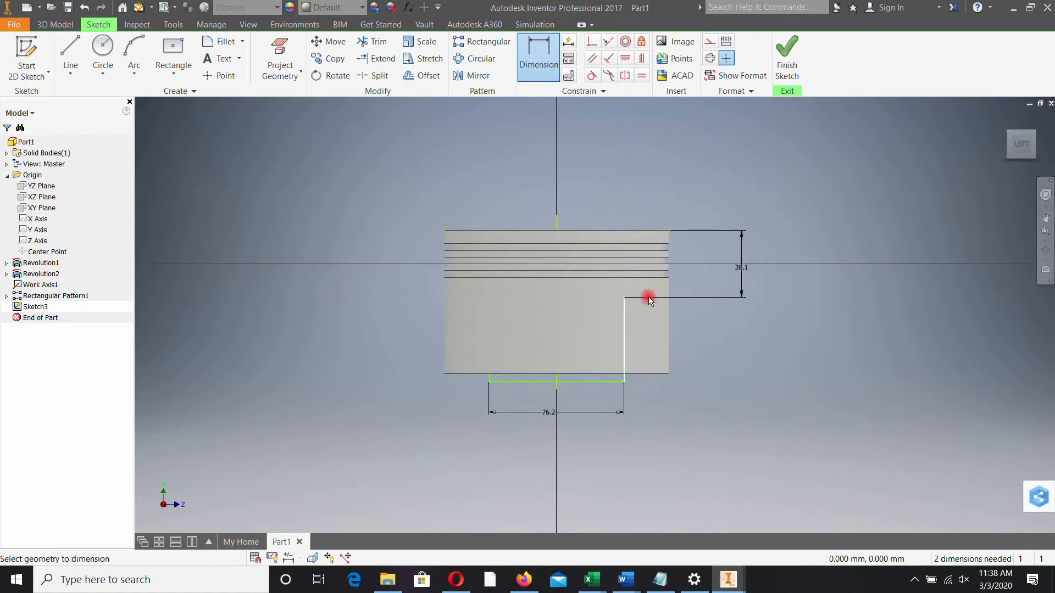
Extrude the rectangle as a symmetric cut with a distance of 150 mm through the lower body.
left_click(55, 24)
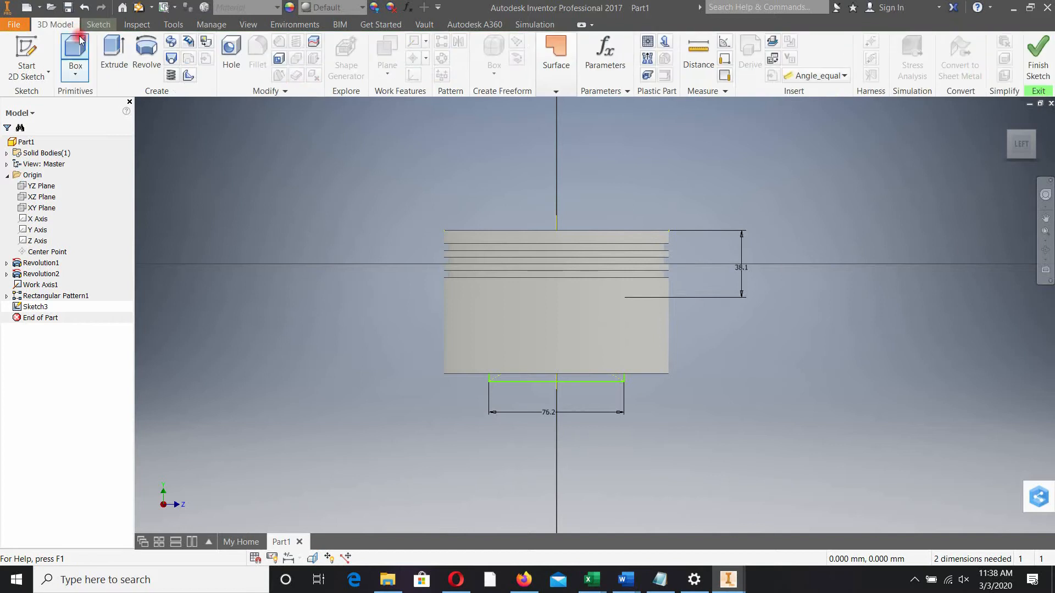
left_click(143, 51)
left_click(114, 51)
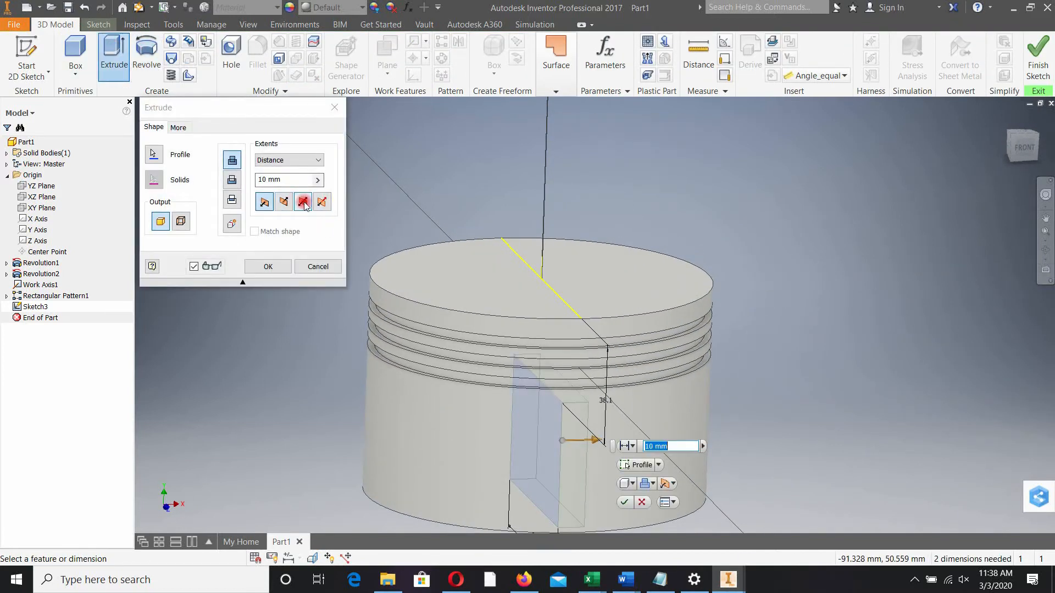
left_click(303, 201)
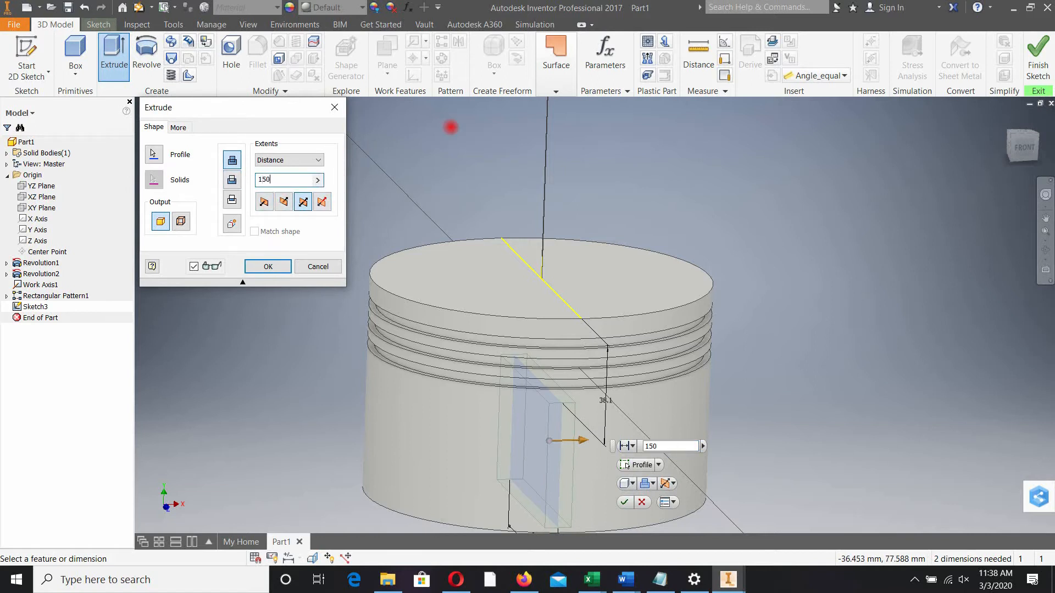
left_click(233, 181)
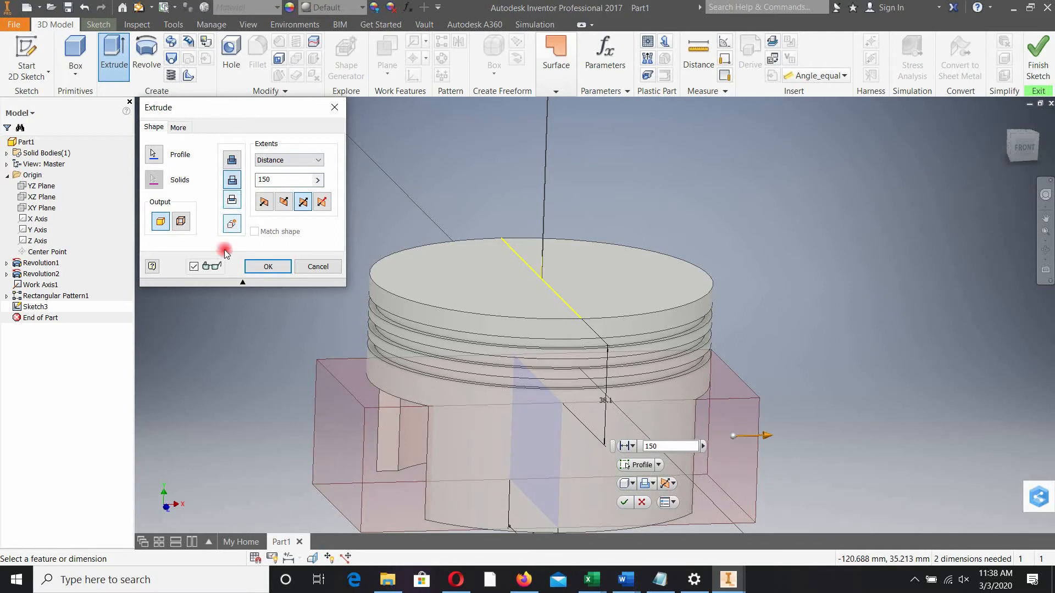
left_click(250, 268)
Set up a 28 mm radius fillet and select three of the upper corner edges of the rectangular cutout.
left_click_drag(291, 361, 936, 204)
left_click(1025, 149)
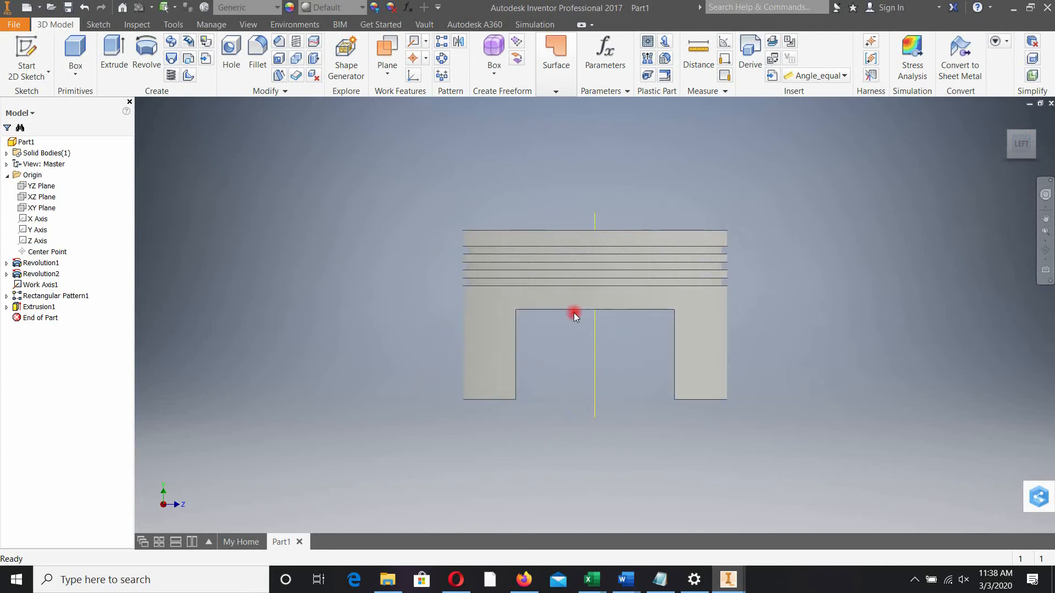
left_click(259, 54)
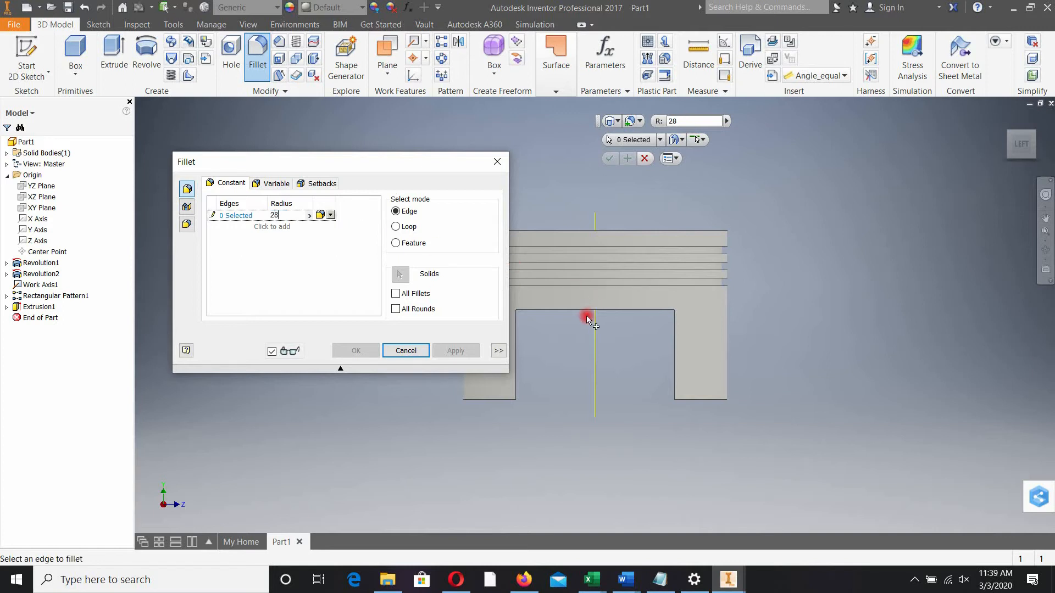
middle_click_drag(690, 346, 790, 236, "shift")
scroll(790, 237, "down", 5)
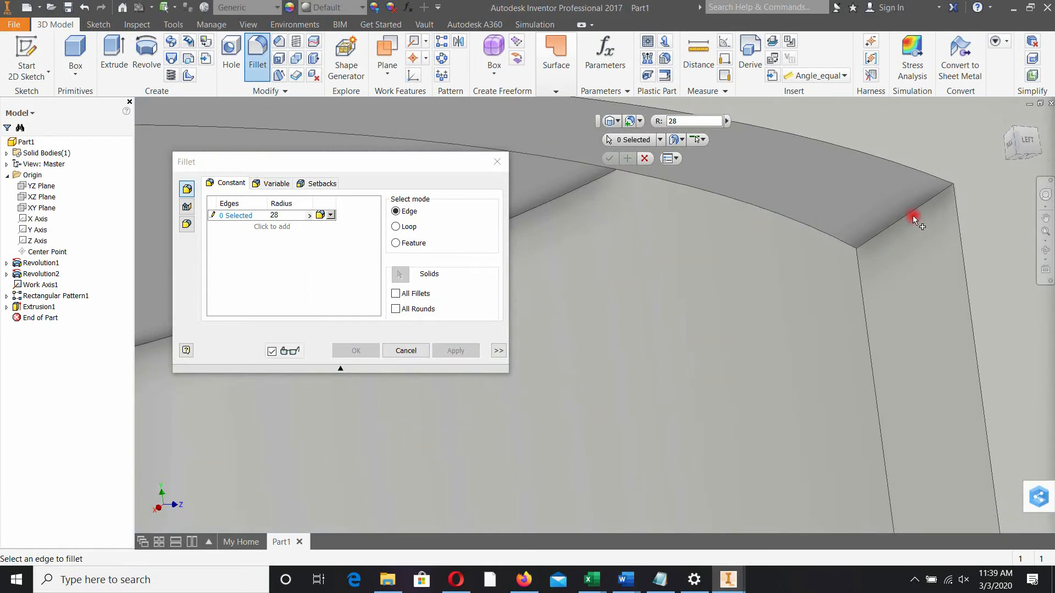
left_click(911, 212)
scroll(833, 310, "up", 5)
middle_click_drag(833, 309, 827, 370, "shift")
left_click(695, 339)
scroll(699, 323, "up", 3)
scroll(735, 364, "down", 4)
left_click(748, 354)
Add the cutout's fourth upper corner edge to the fillet selection and apply the fillet.
scroll(835, 365, "up", 4)
middle_click_drag(895, 353, 705, 328, "shift")
scroll(747, 332, "down", 4)
middle_click_drag(807, 303, 835, 255)
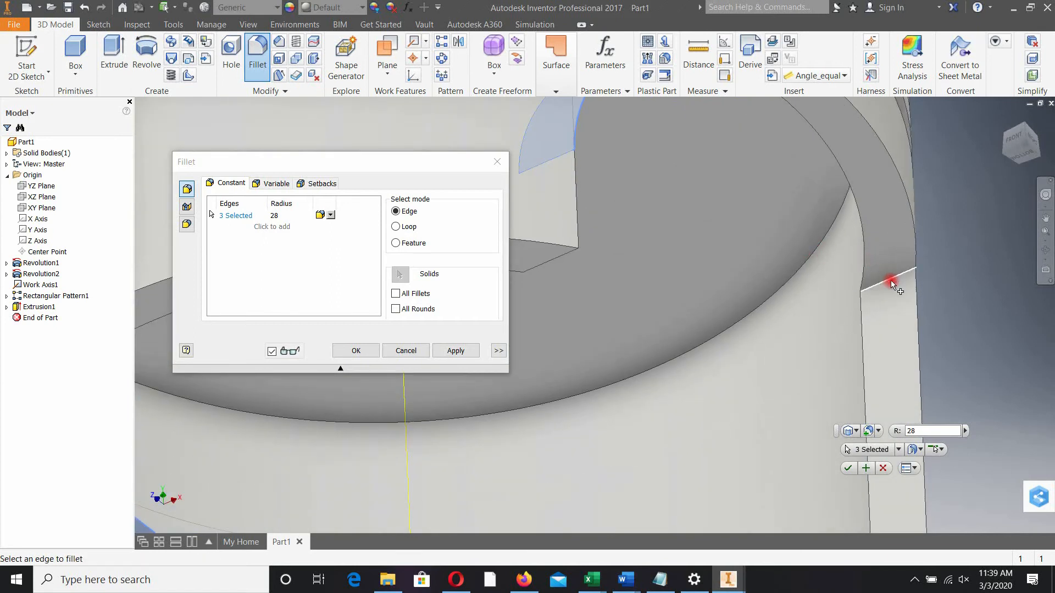
left_click(890, 283)
scroll(839, 312, "up", 5)
middle_click_drag(880, 296, 840, 325, "shift")
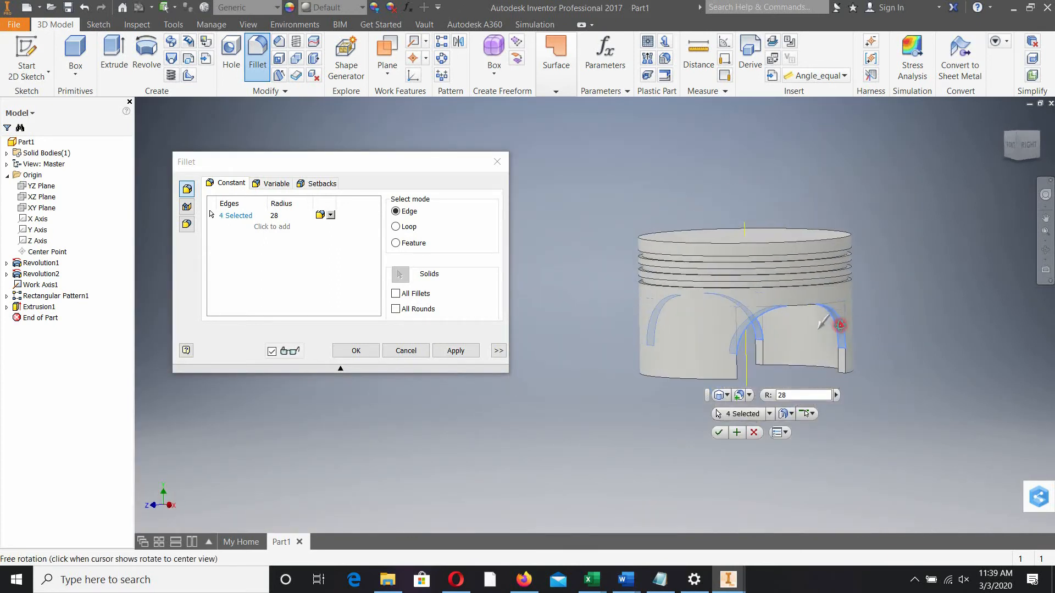
left_click(455, 350)
left_click(406, 351)
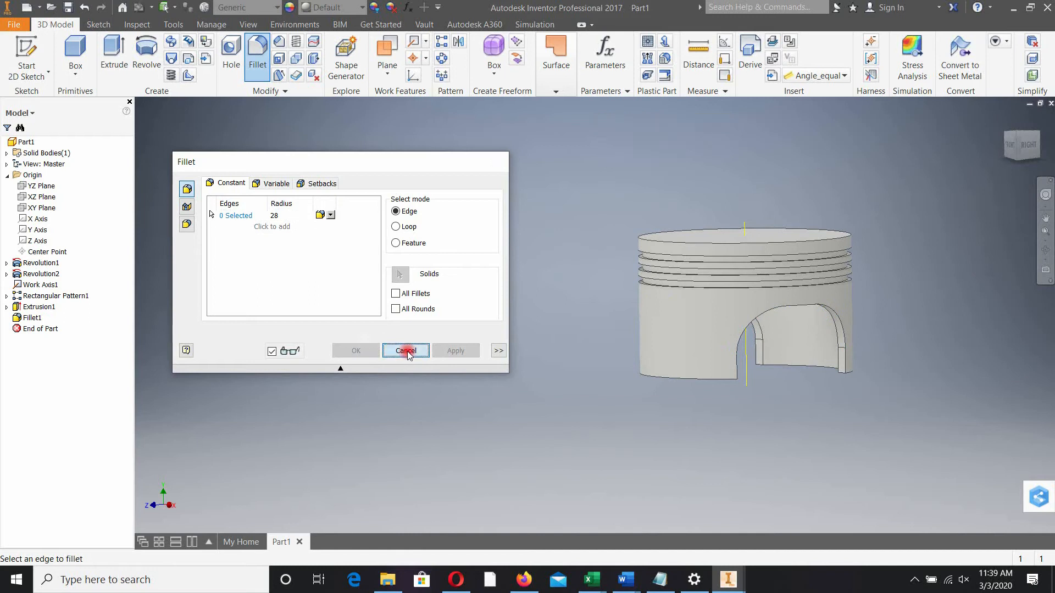
Start a sketch on the flat inner face of the cavity, with the model in bottom view.
middle_click_drag(780, 373, 760, 294, "shift")
left_click(759, 294)
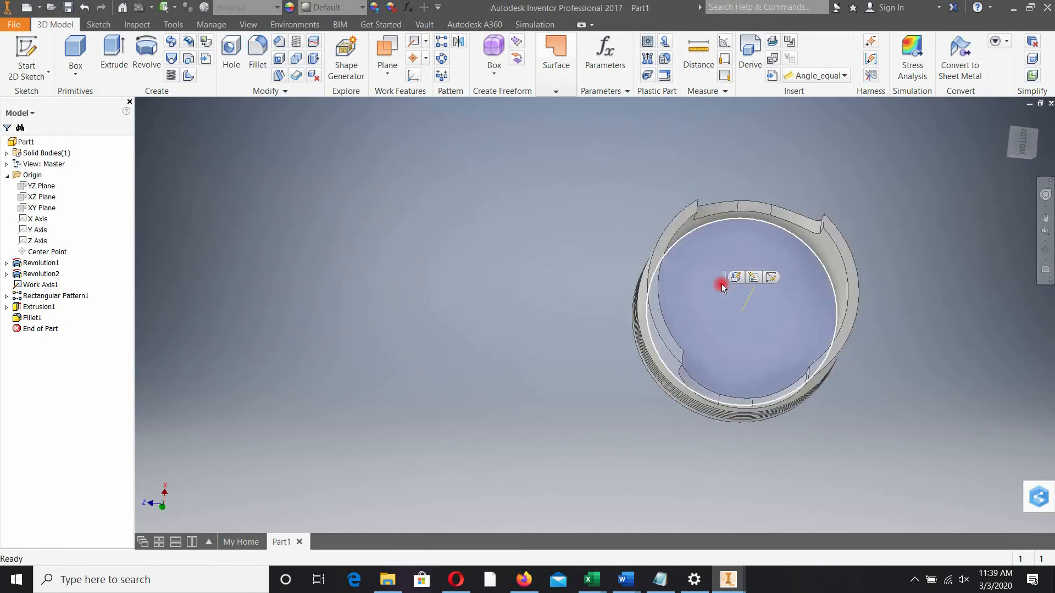
left_click(770, 279)
mouse_move(749, 349)
middle_mouse_down("shift")
mouse_move(629, 363)
mouse_move(714, 346)
mouse_move(760, 405)
mouse_move(798, 424)
mouse_move(629, 306)
middle_mouse_up("shift")
left_click(1018, 141)
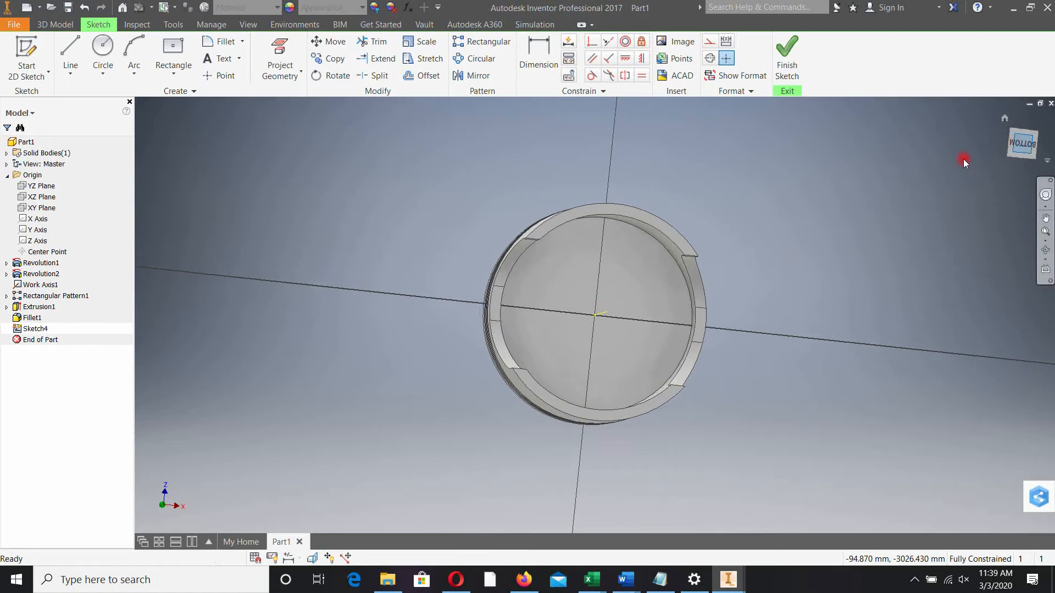
Draw an upright center-point rectangle about 54 mm tall, centered on the horizontal axis between the center point and the wall.
left_click(173, 49)
left_click(525, 315)
left_click(547, 371)
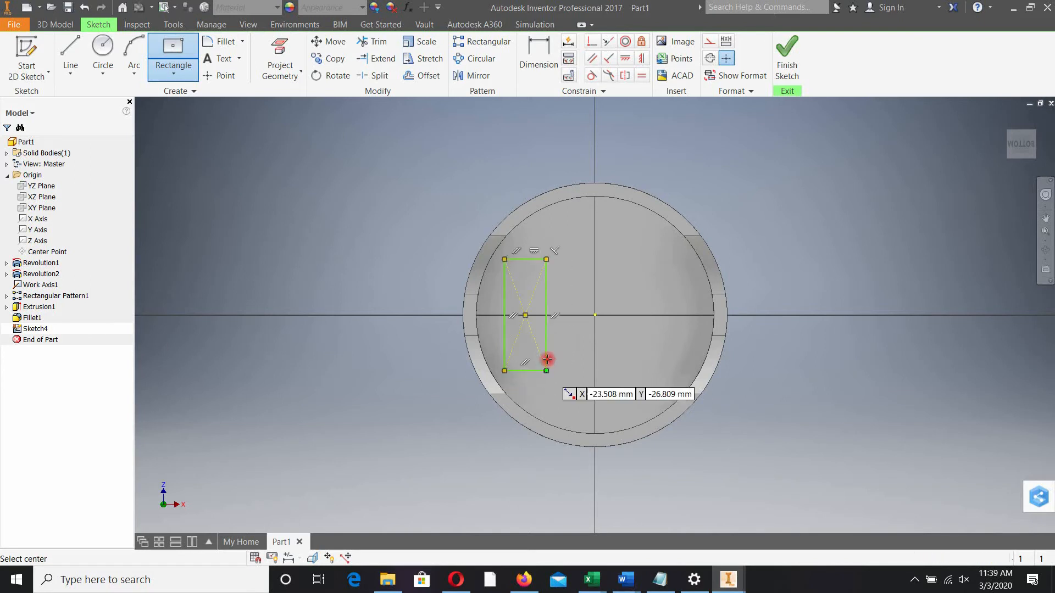
Dimension the rectangle with a height of 50.8 mm and a width of 19 mm.
left_click(538, 55)
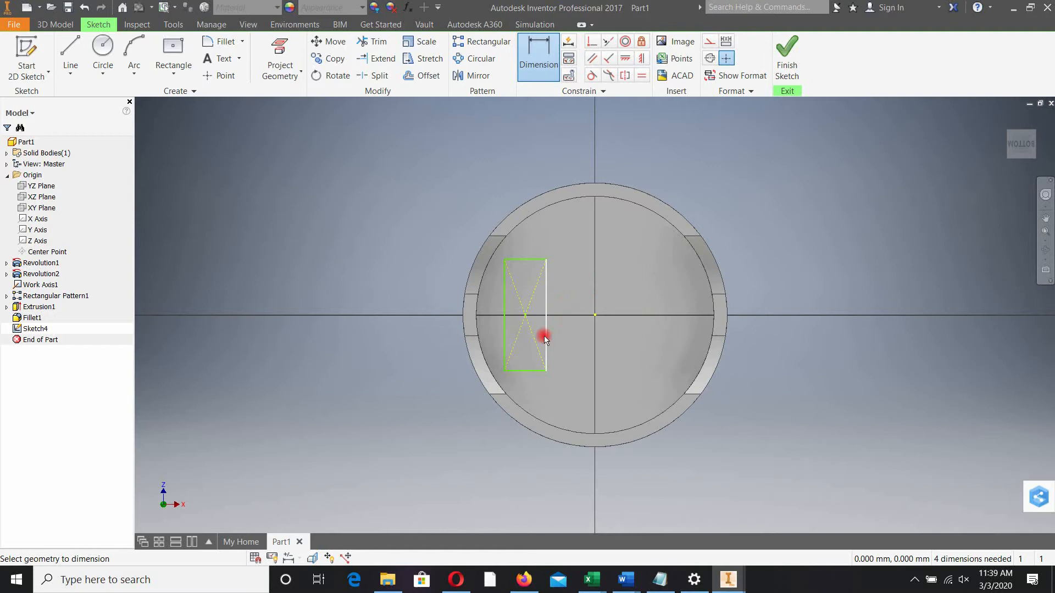
left_click(569, 309)
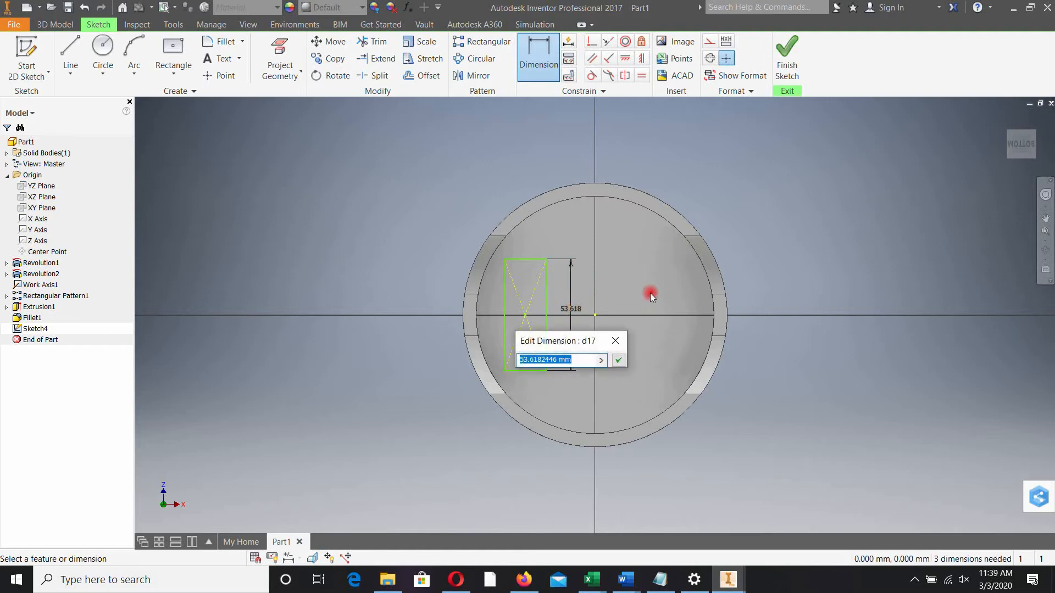
type("50.8")
key("Return")
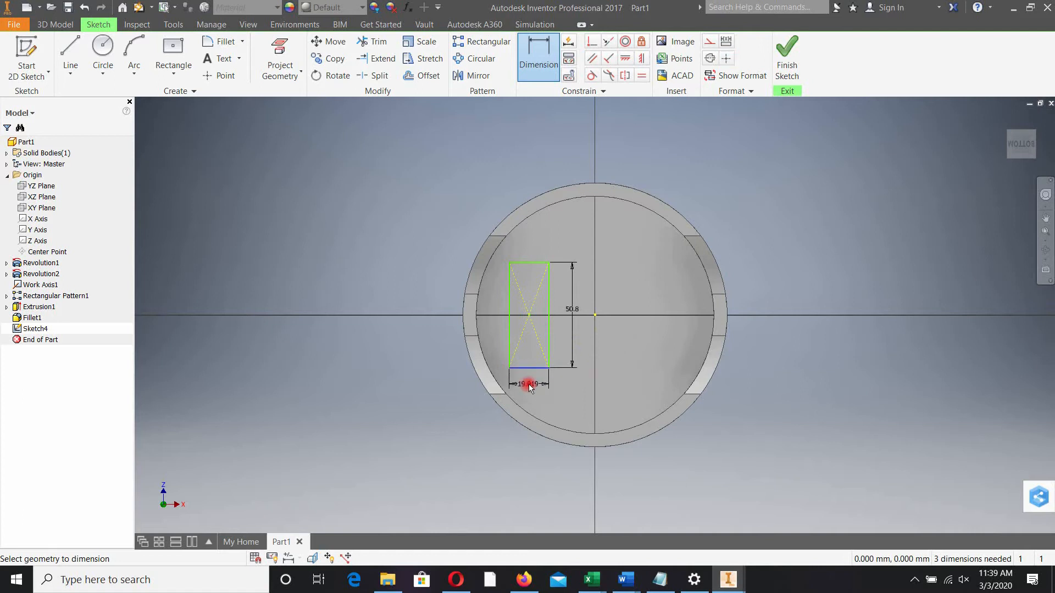
left_click(530, 386)
type("19")
key("Return")
Try to dimension the vertical distance between the rectangle's upper edge and the center point.
left_click(536, 264)
left_click(595, 313)
left_click(596, 318)
left_click(633, 347)
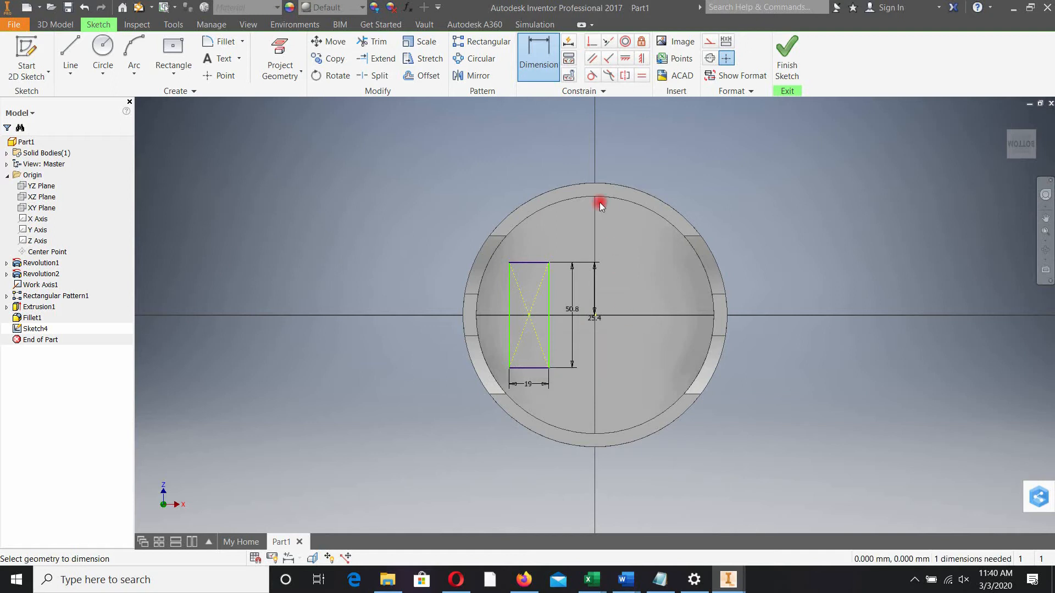
key("ctrl+z")
left_click(547, 64)
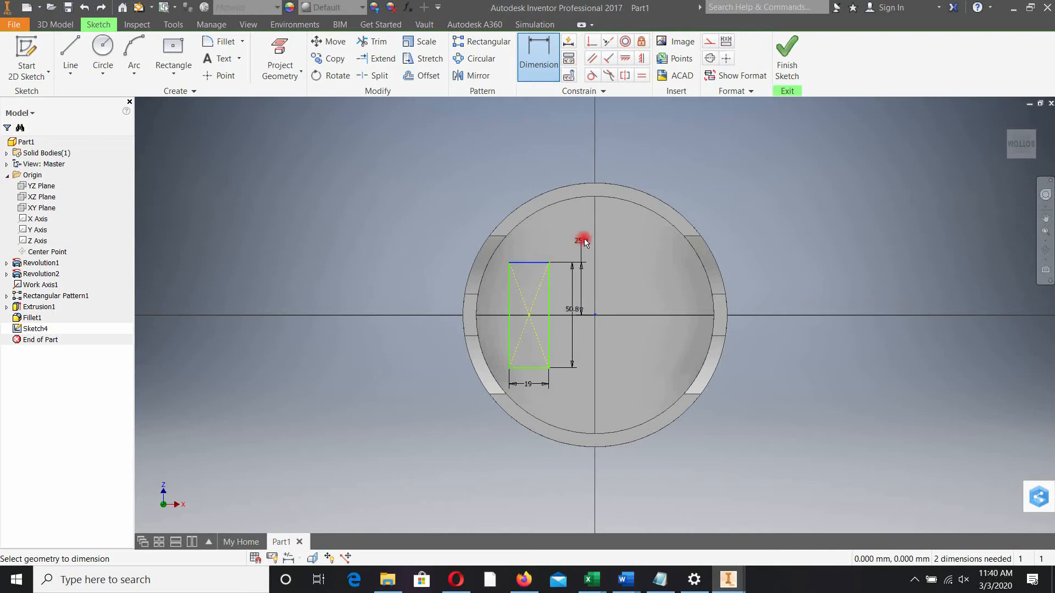
left_click(594, 317)
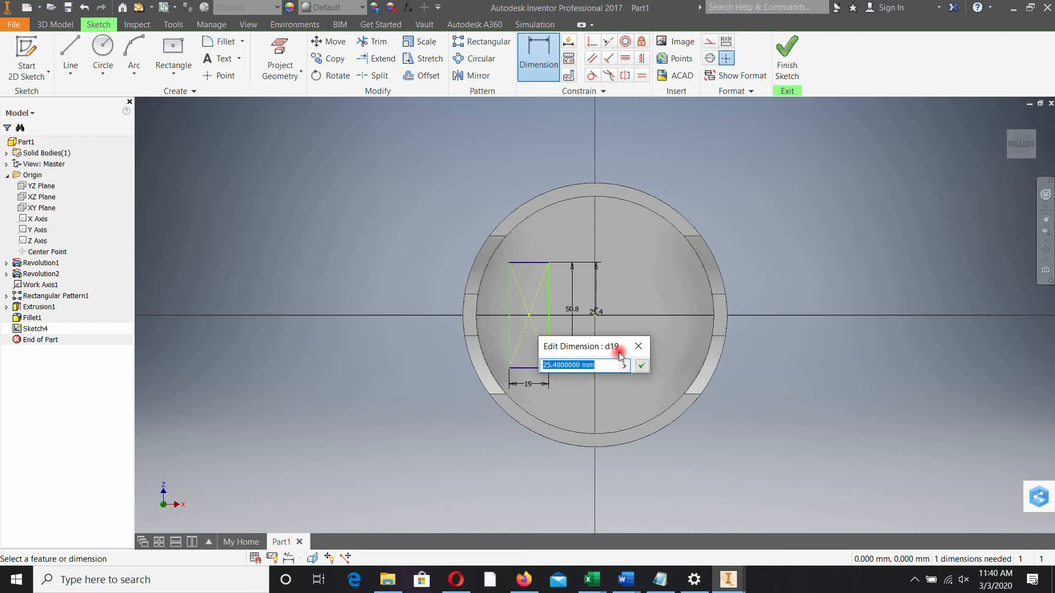
left_click(635, 346)
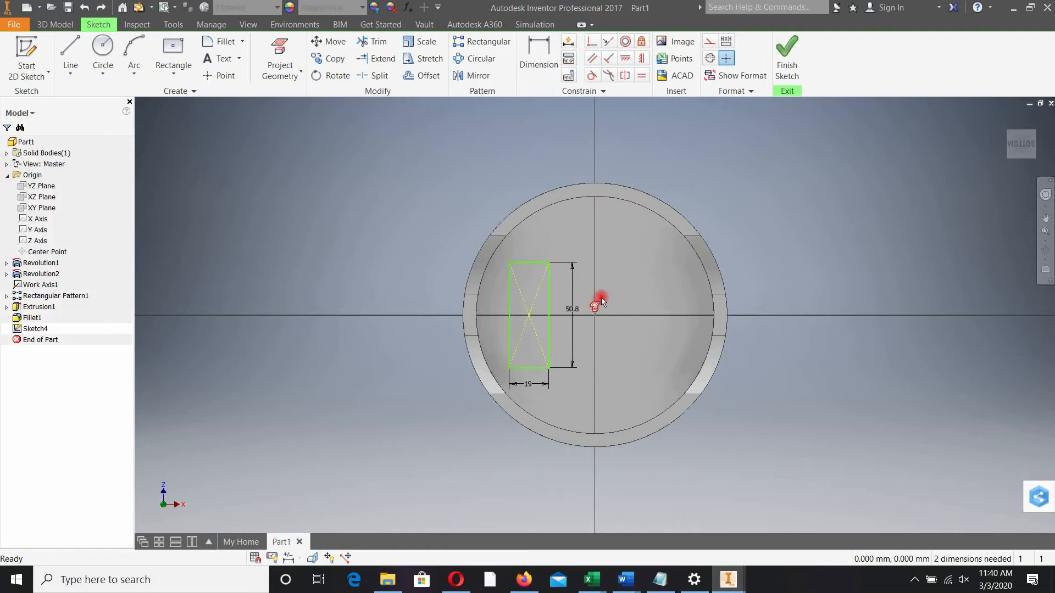
Dimension the horizontal distance from the center point to the rectangle's nearer vertical edge as 15.88 mm.
left_click(552, 45)
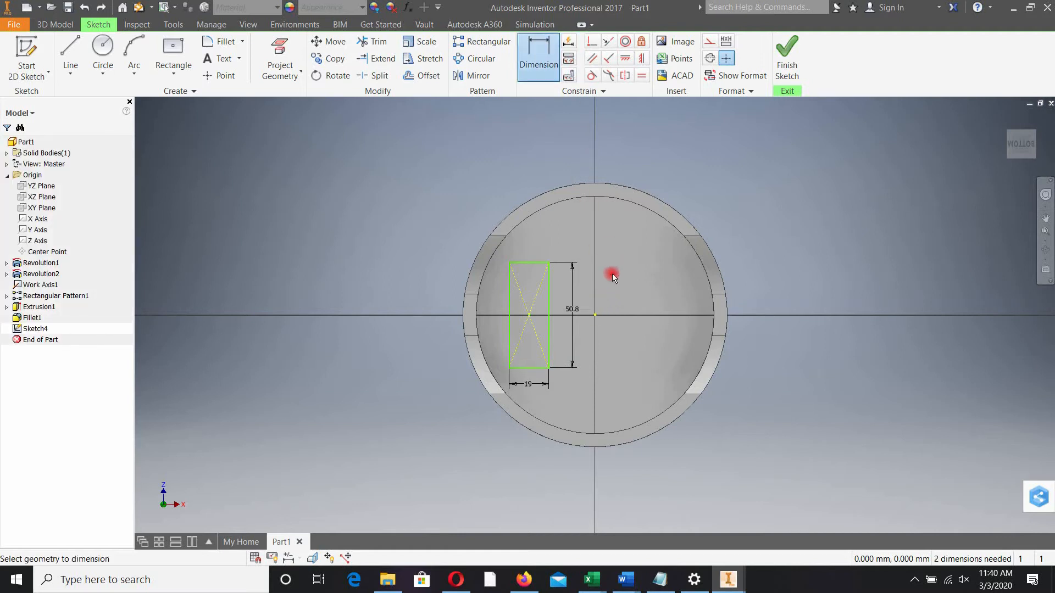
left_click(594, 315)
left_click(549, 264)
left_click(580, 236)
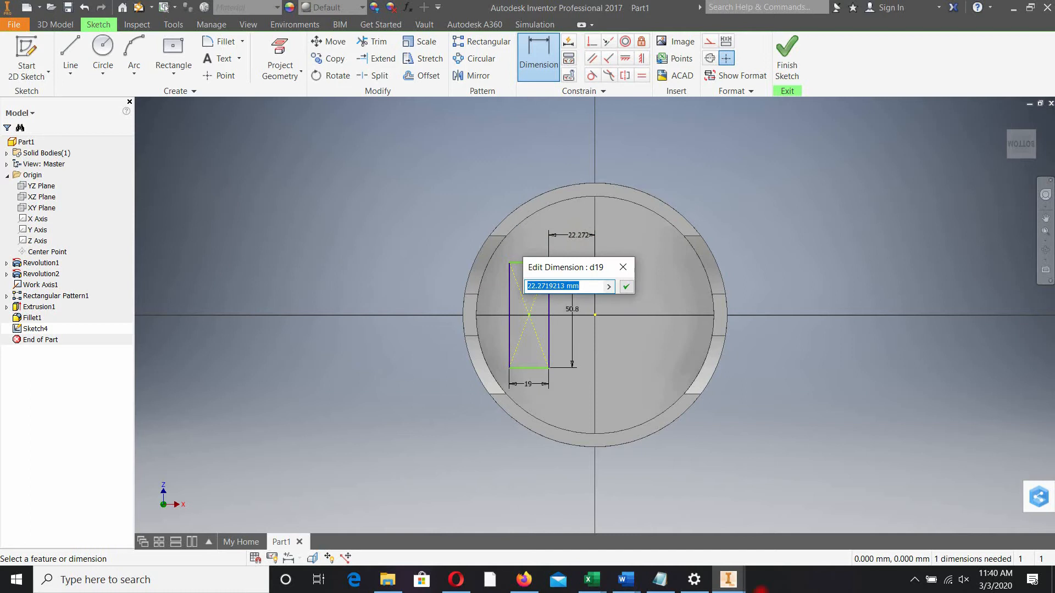
type("15.88")
key("Return")
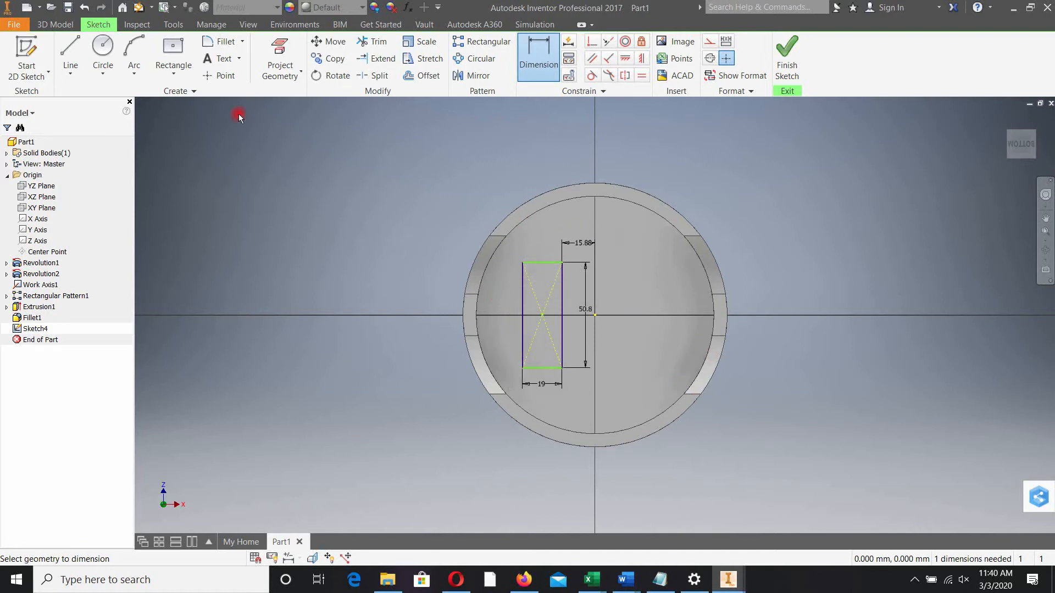
Extrude the dimensioned rectangle 63.5 mm as a solid boss inside the piston cavity.
left_click(54, 24)
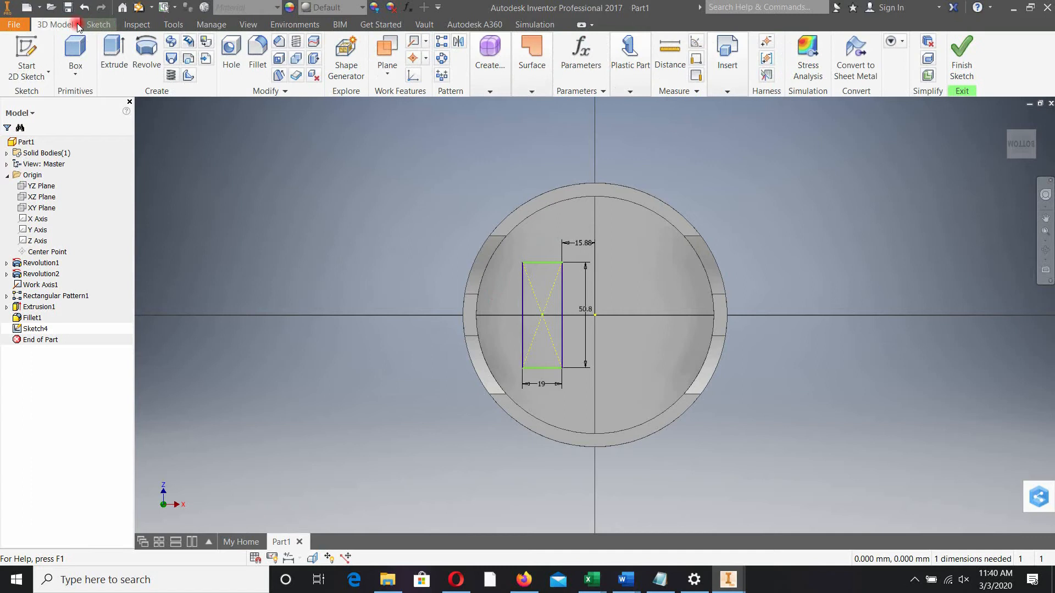
left_click(118, 53)
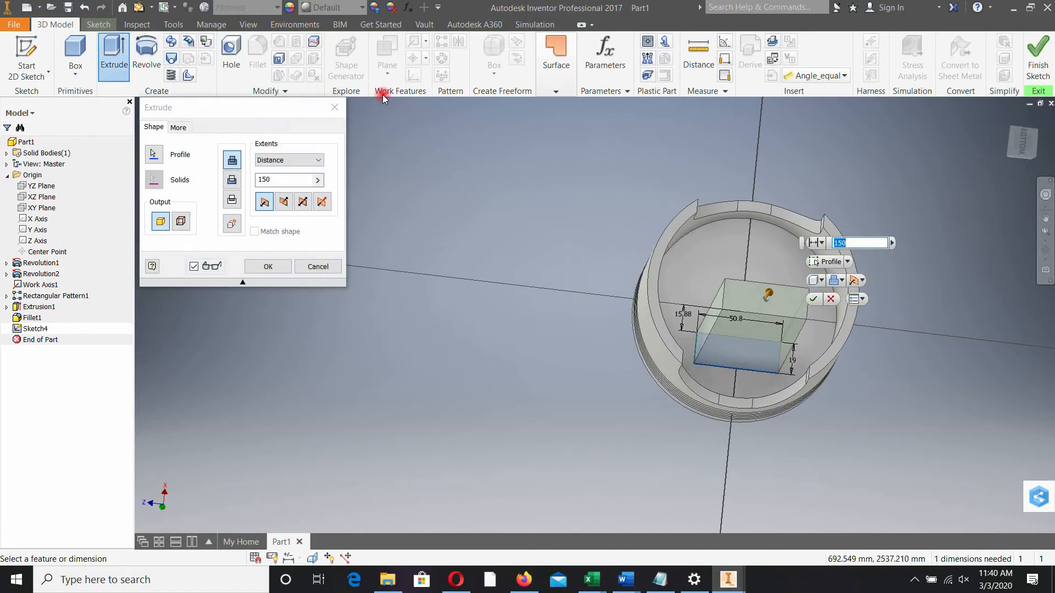
left_click(304, 164)
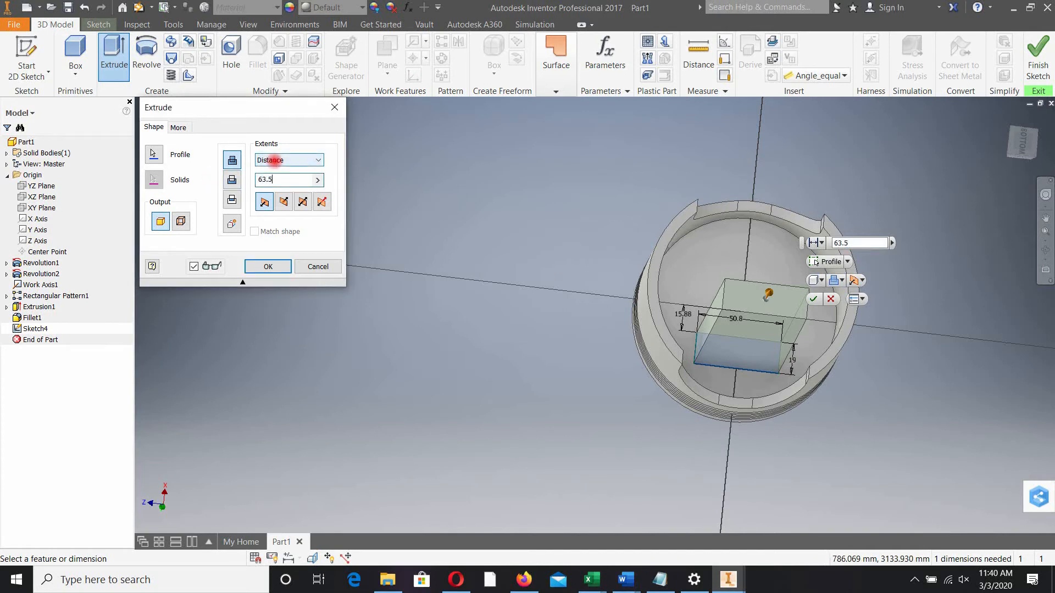
left_click(282, 268)
Start a sketch on the boss's flat face facing the cutout and draw a circle about 24 mm in diameter on its vertical centerline.
middle_click_drag(615, 357, 1038, 149, "shift")
left_click(1033, 147)
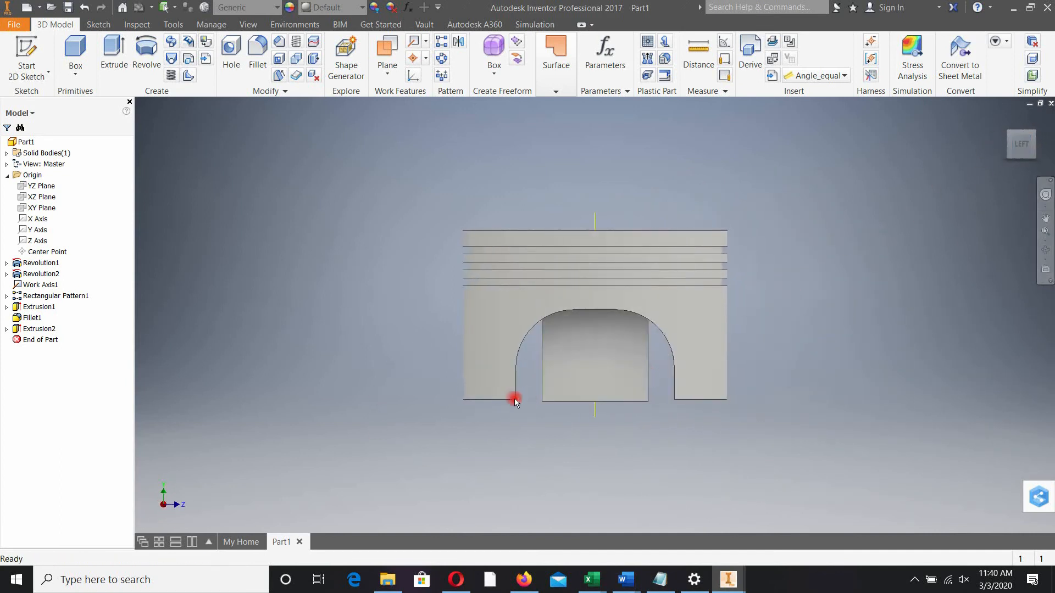
left_click(599, 364)
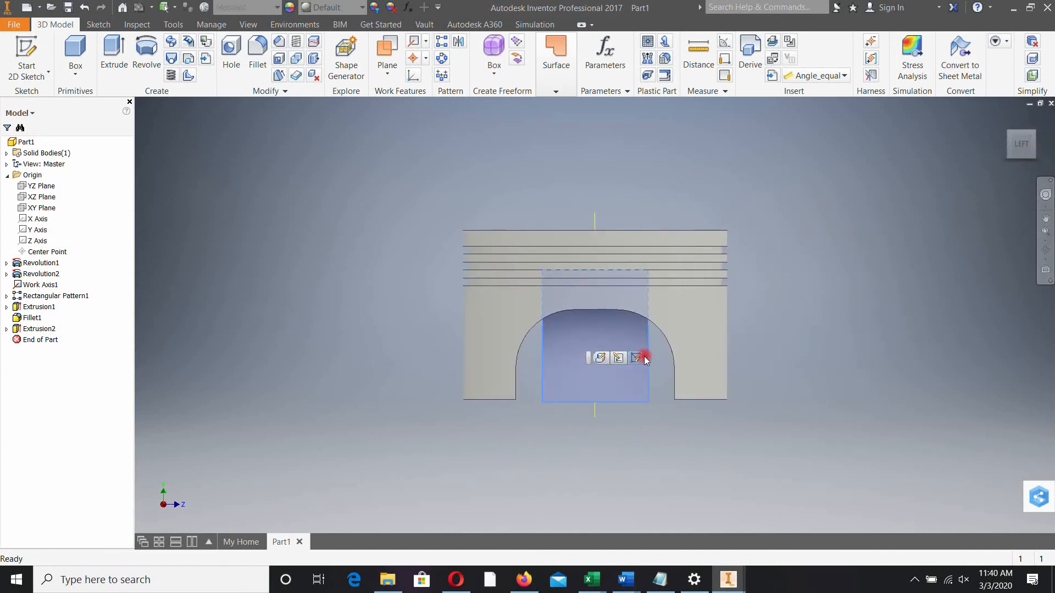
left_click(638, 358)
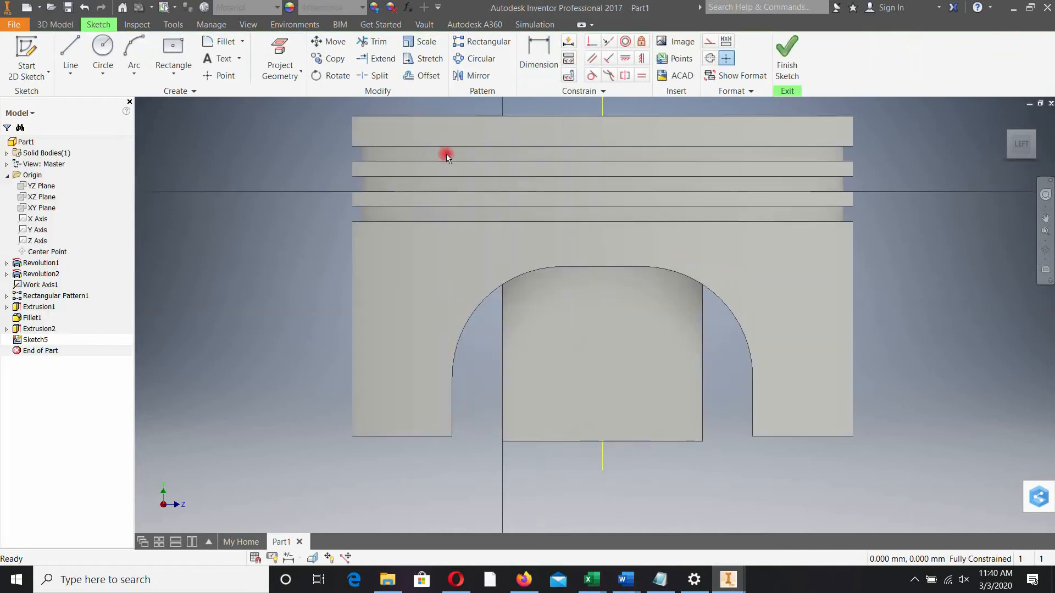
left_click(103, 48)
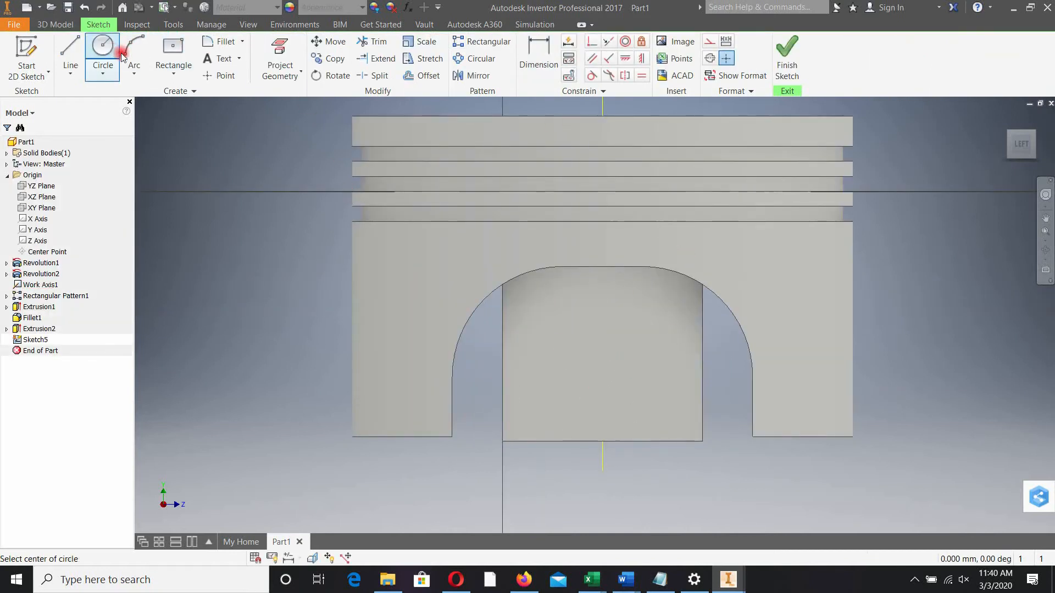
left_click(602, 340)
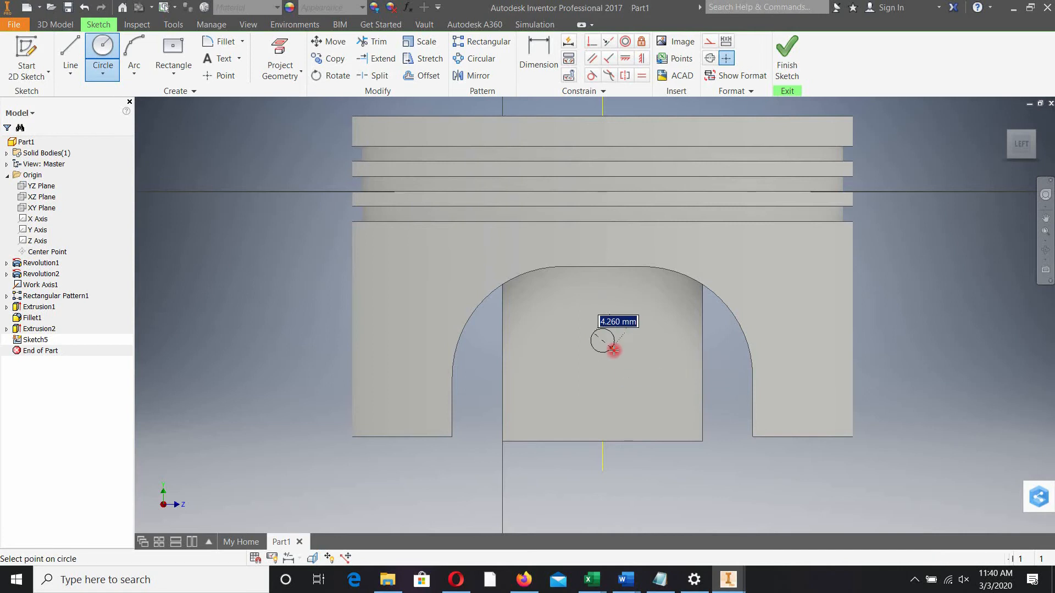
left_click(650, 340)
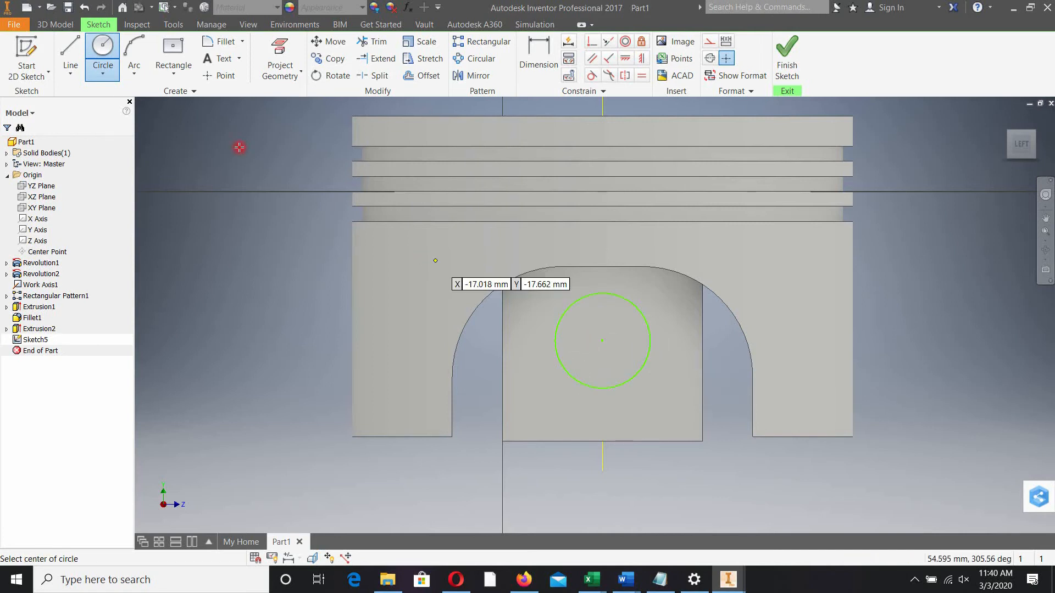
left_click(55, 24)
left_click(114, 55)
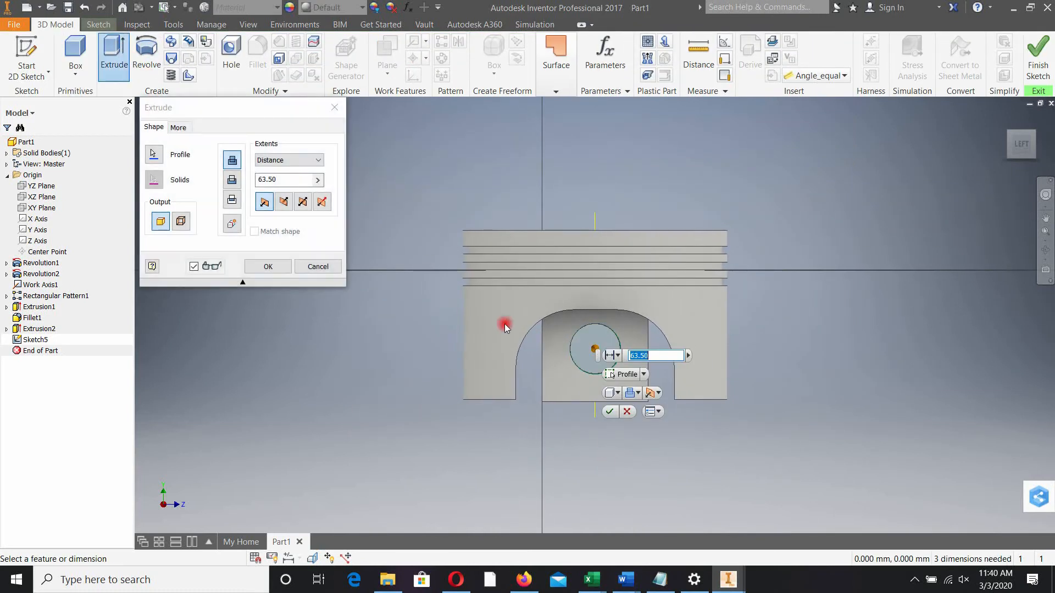
left_click(232, 180)
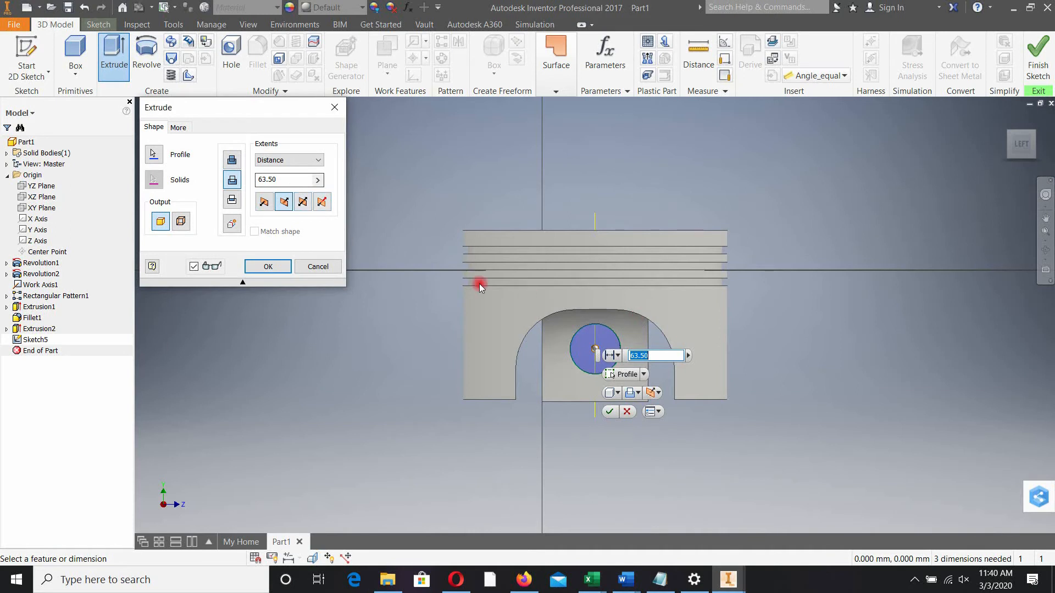
middle_click_drag(725, 336, 552, 425, "shift")
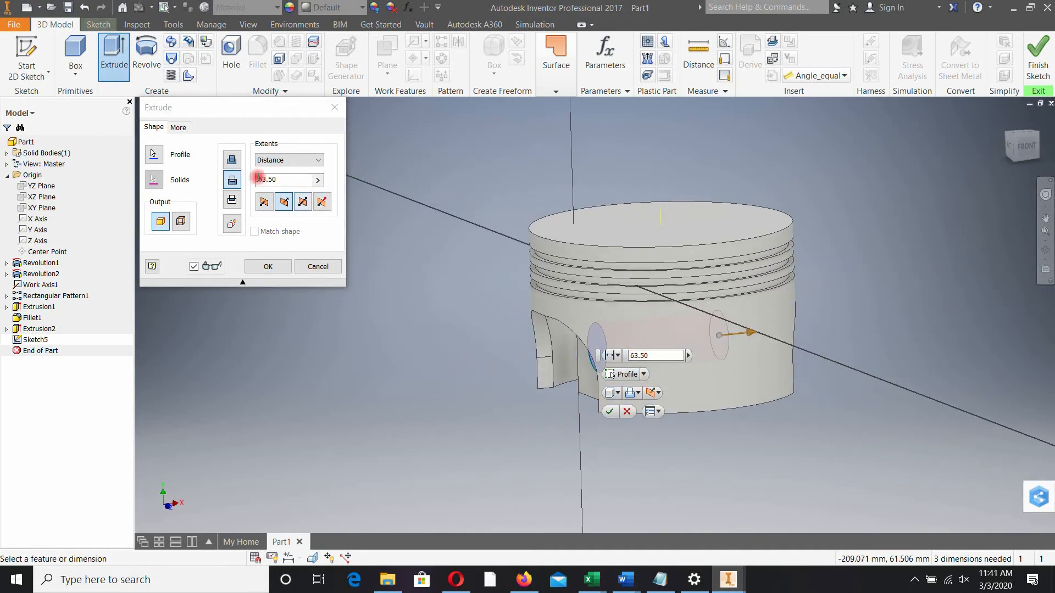
left_click(317, 267)
Dimension the circle on the boss face with a diameter of 25.4 mm.
middle_click_drag(572, 412, 822, 226, "shift")
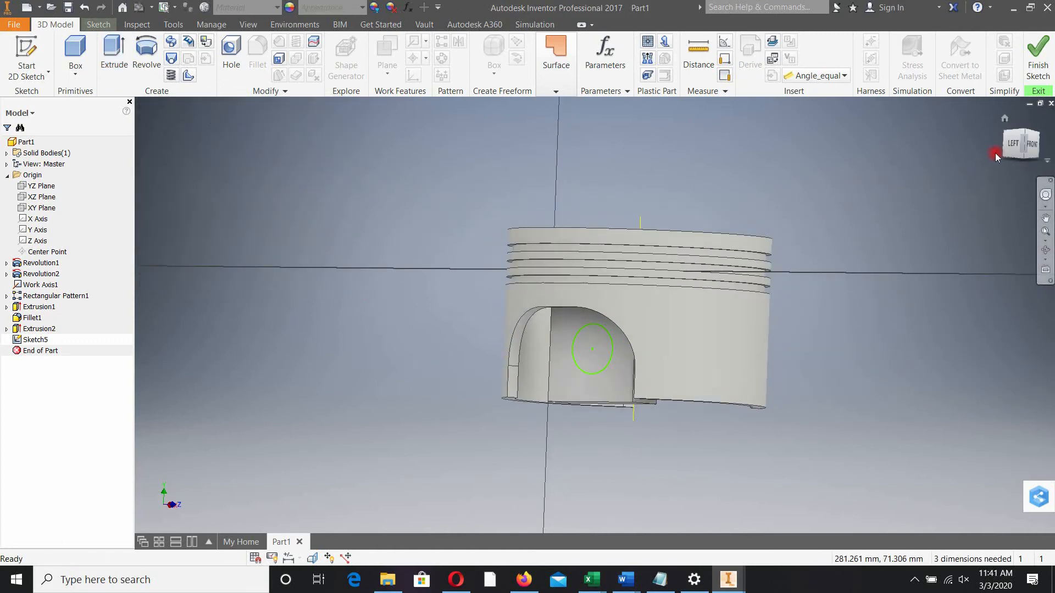
left_click(1011, 146)
scroll(596, 363, "up", 3)
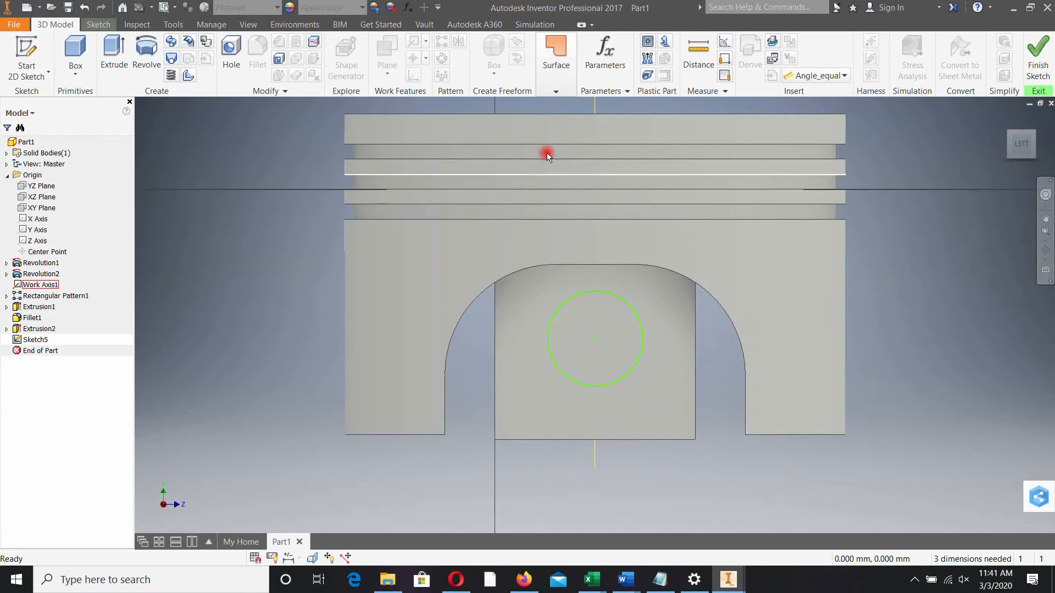
left_click(99, 24)
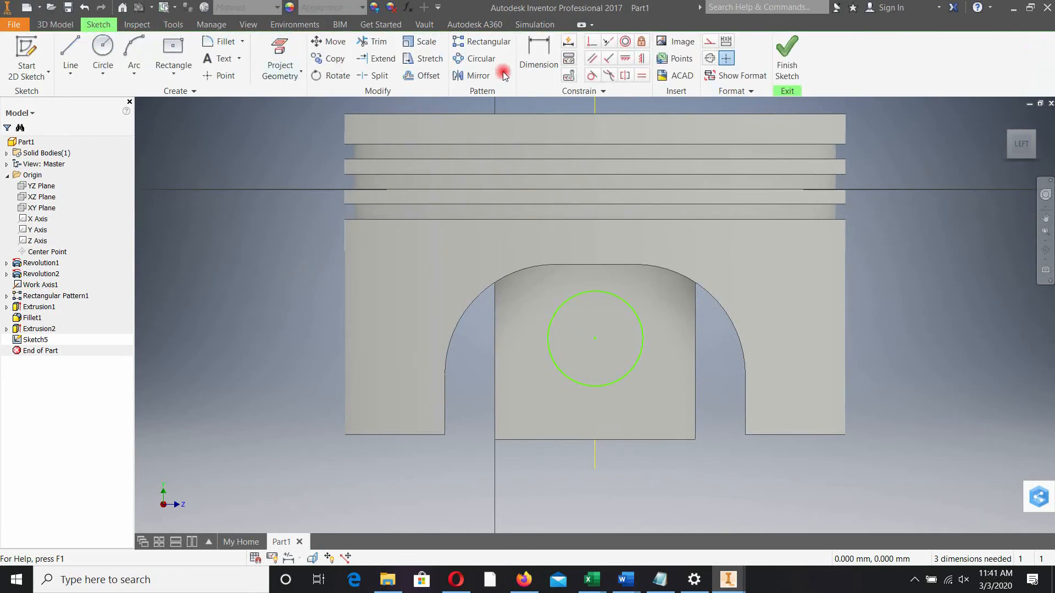
left_click(539, 55)
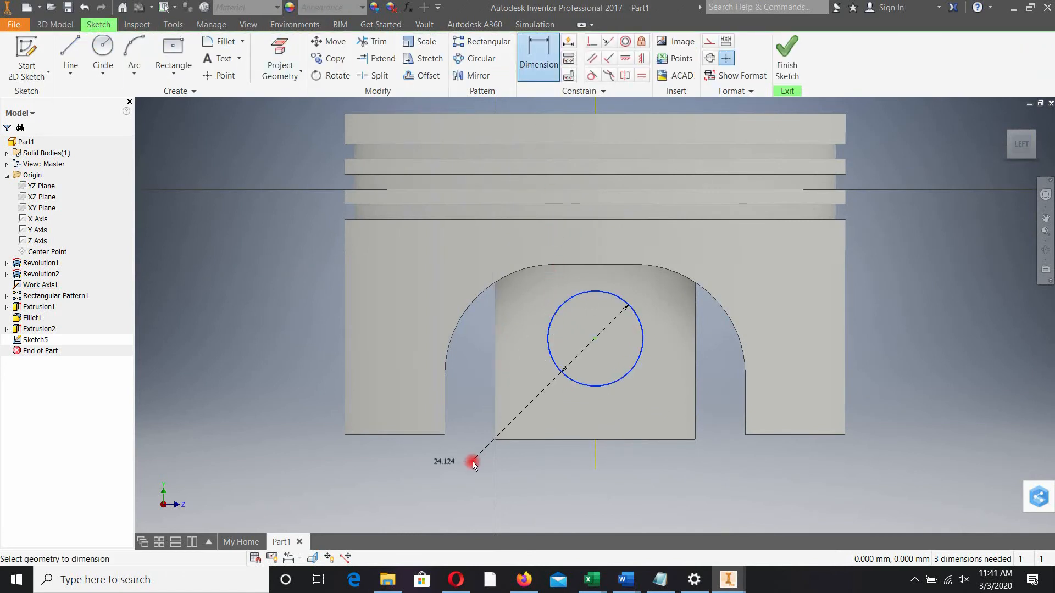
left_click(450, 470)
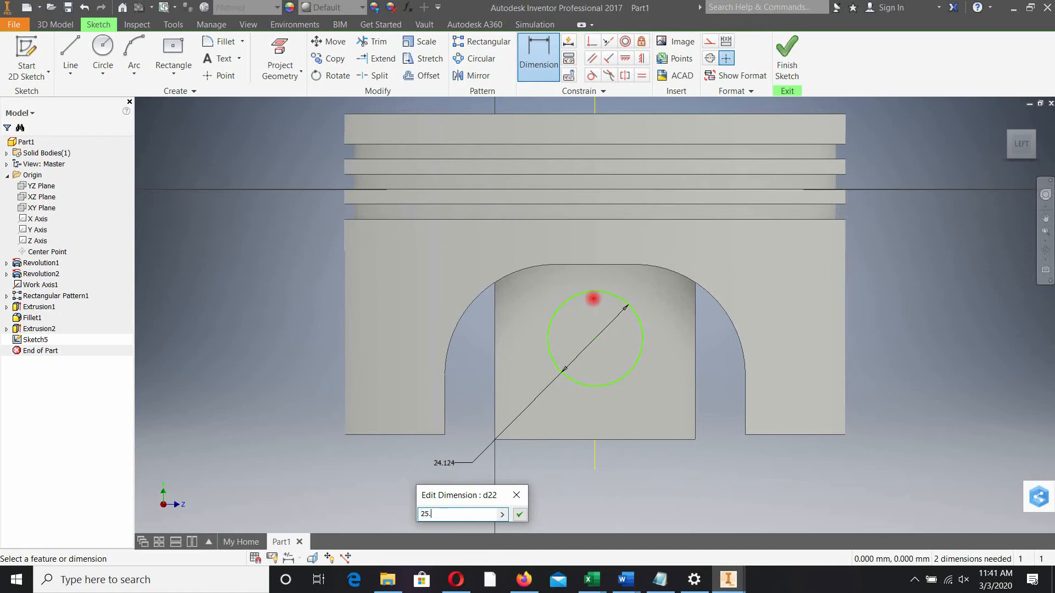
key("Return")
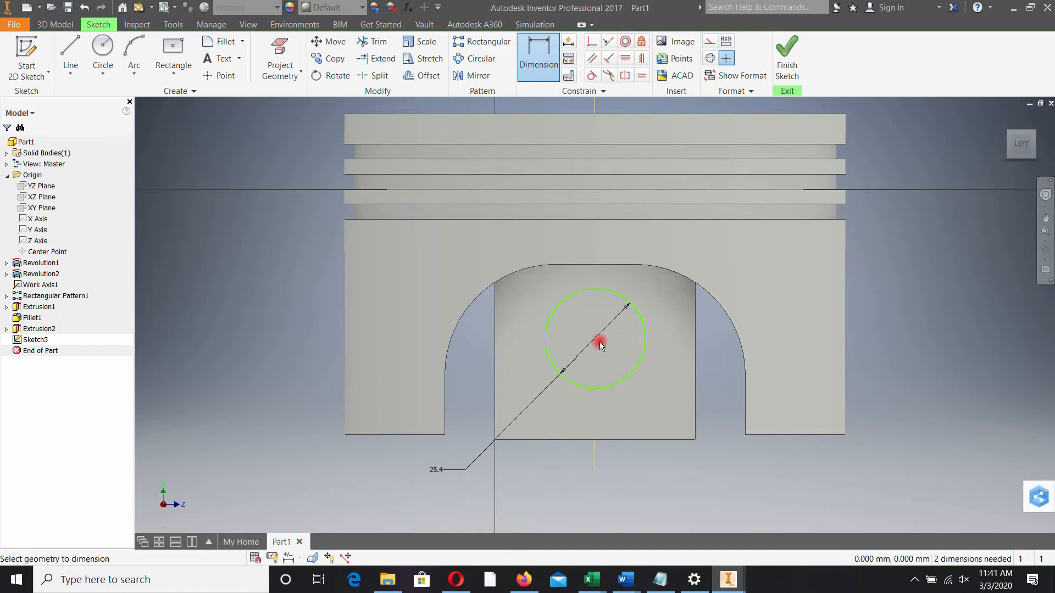
Dimension the vertical distance from the circle's center to the boss's lower edge as 25.4 mm.
left_click(688, 439)
left_click(722, 396)
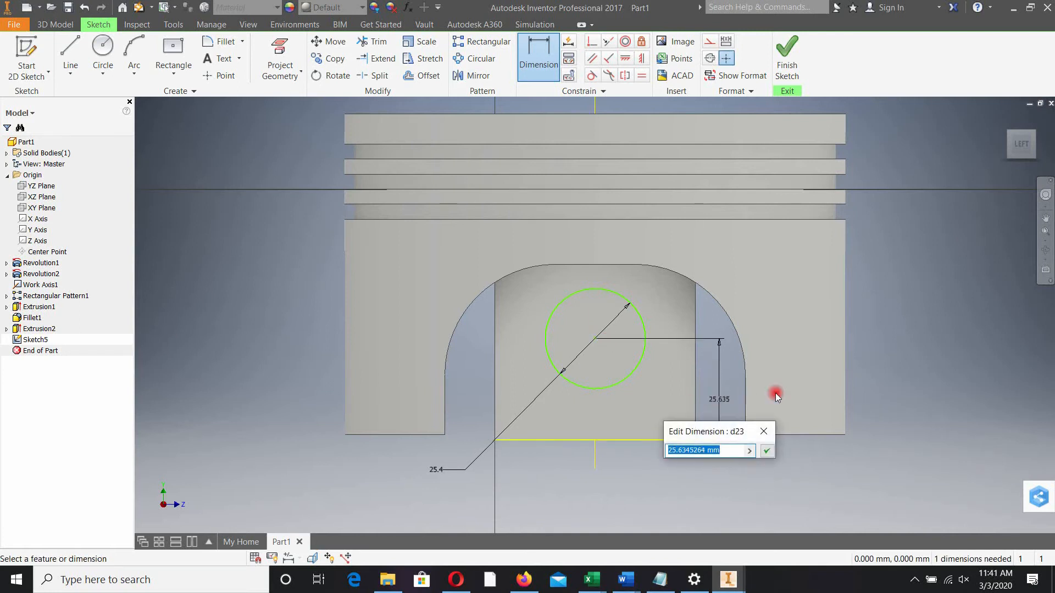
type("25")
key("Return")
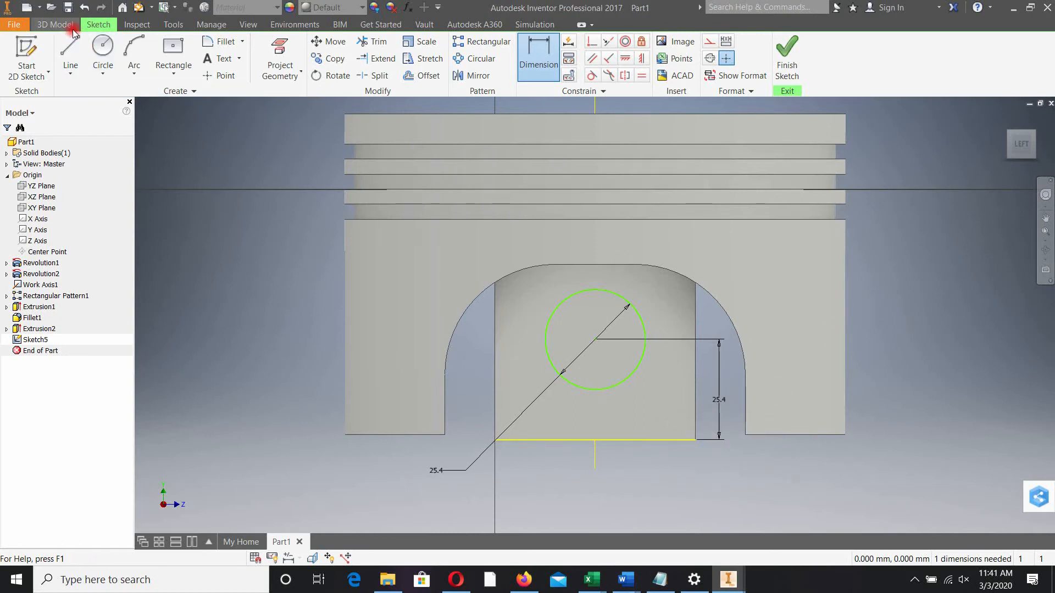
Extrude the circle as a 63.5 mm deep cut inward through the boss to form the pin hole.
left_click(55, 25)
left_click(114, 52)
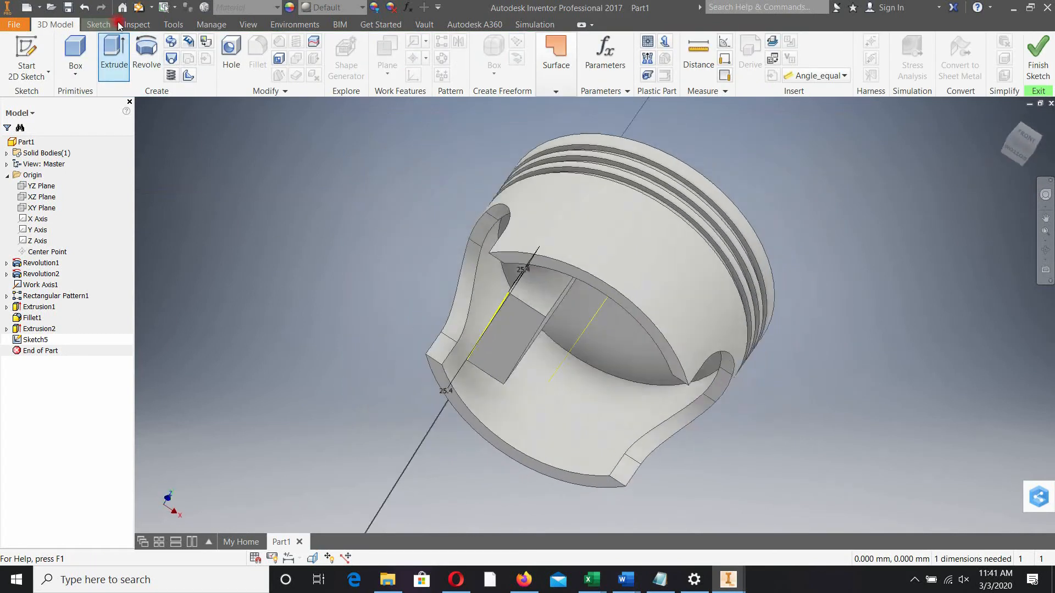
left_click(284, 196)
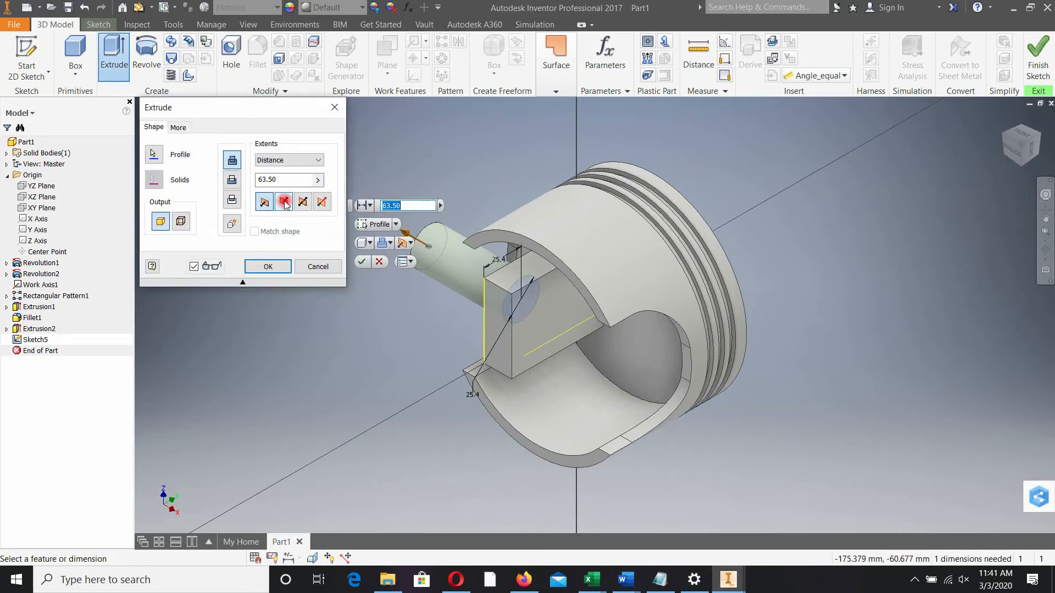
left_click(258, 265)
Fillet the two lower corner edges of the boss with a 12.7 mm radius.
middle_click_drag(423, 335, 533, 461, "shift")
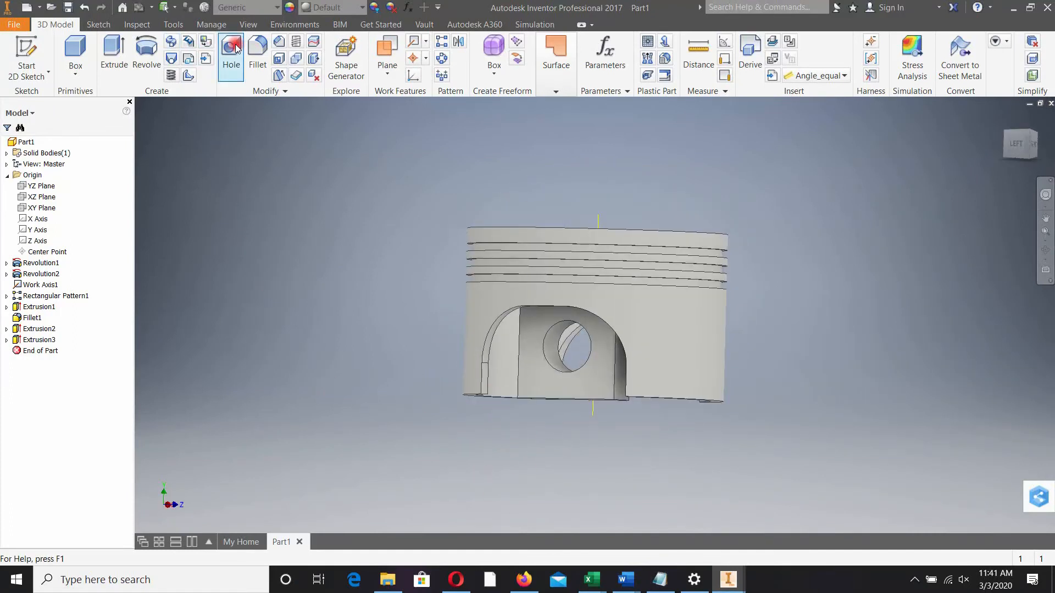
left_click(257, 52)
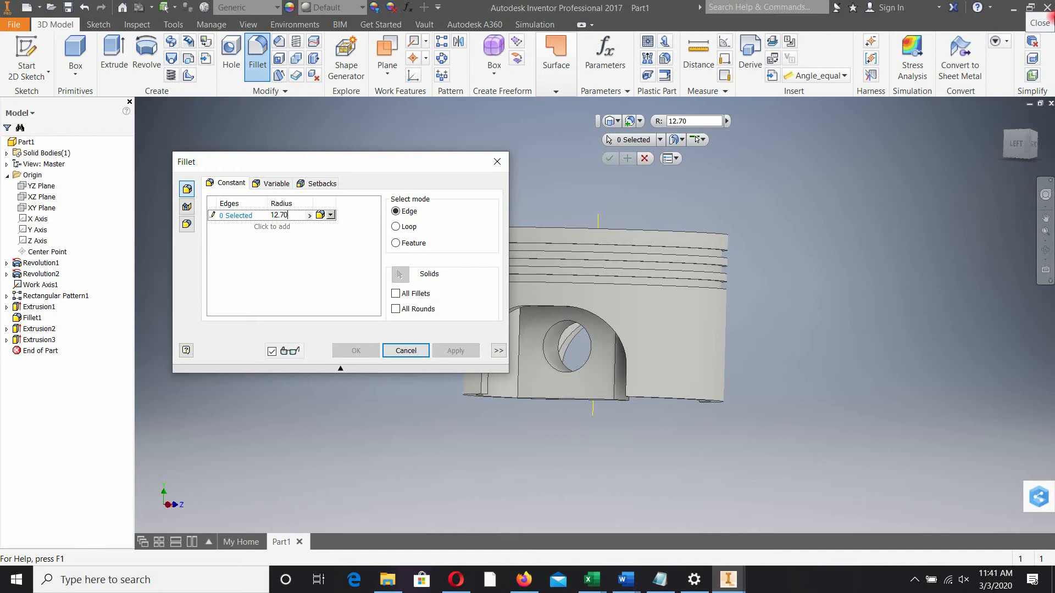
scroll(678, 414, "up", 5)
middle_click_drag(739, 313, 815, 302, "shift")
left_click(794, 209)
left_click(781, 314)
middle_click_drag(868, 352, 785, 360, "shift")
left_click(455, 350)
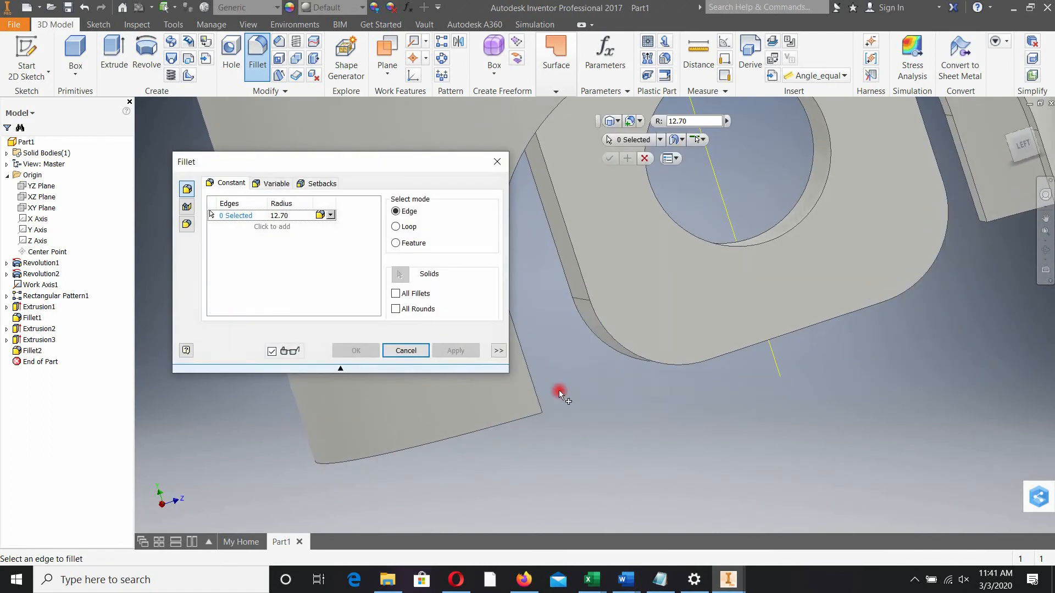
left_click(420, 355)
Fillet the four lower corner edges of the skirt where the cutout opens, using a 10 mm radius.
scroll(719, 350, "down", 5)
mouse_move(720, 347)
middle_mouse_down("shift")
mouse_move(737, 343)
mouse_move(697, 354)
mouse_move(757, 351)
mouse_move(696, 353)
mouse_move(743, 346)
mouse_move(714, 346)
mouse_move(731, 341)
middle_mouse_up("shift")
scroll(730, 340, "up", 3)
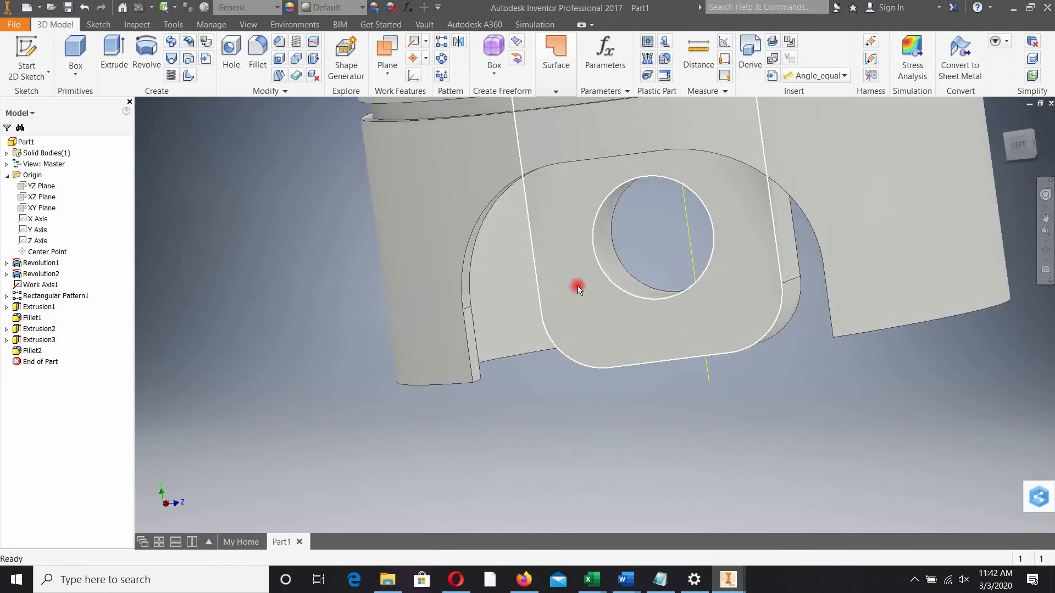
left_click(258, 58)
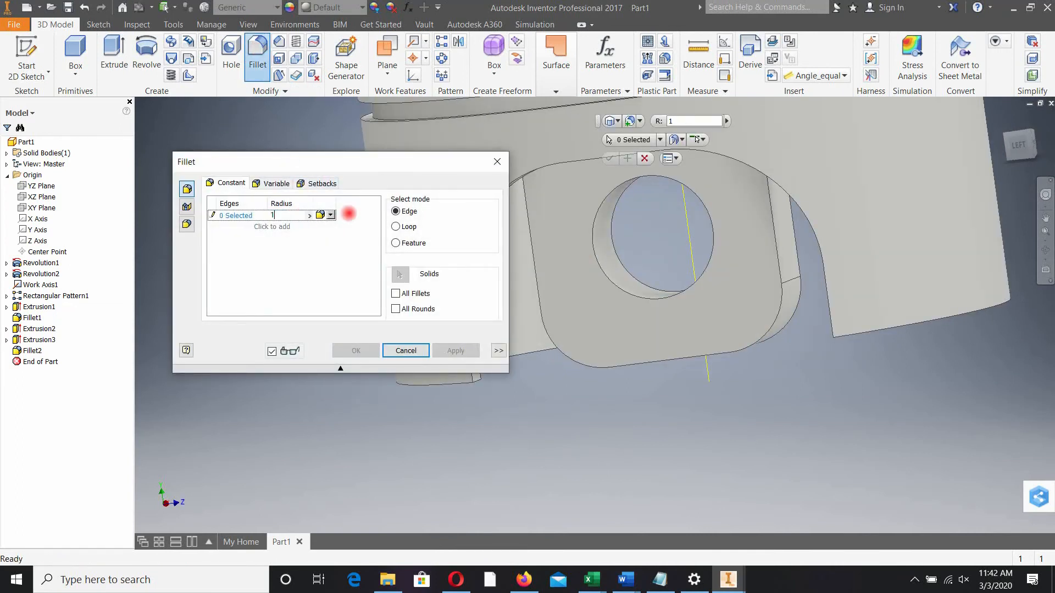
middle_click_drag(633, 463, 605, 471, "shift")
middle_click_drag(894, 187, 984, 245, "shift")
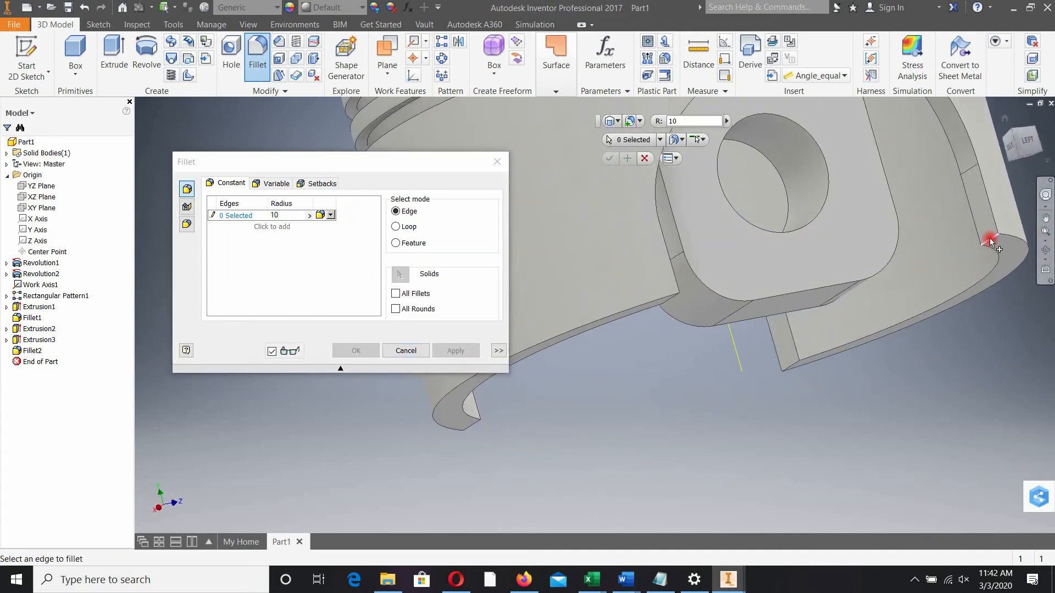
left_click(989, 243)
middle_click_drag(670, 339, 492, 293, "shift")
left_click_drag(397, 162, 918, 267)
middle_click_drag(482, 299, 807, 465, "shift")
left_click(301, 275)
left_click(462, 406)
left_click(635, 329)
left_click(977, 456)
middle_click_drag(606, 424, 638, 373, "shift")
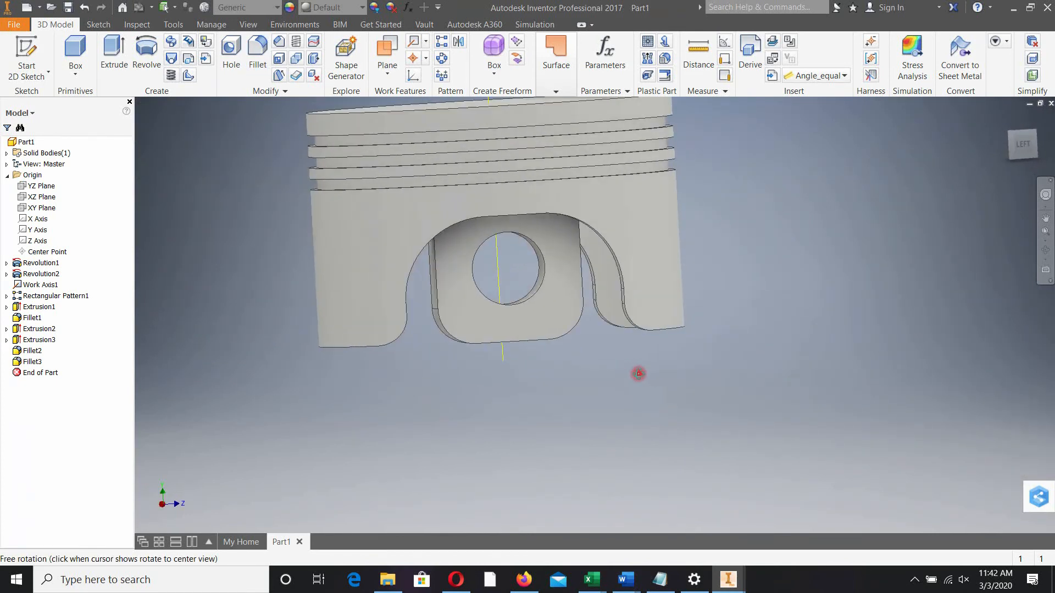
left_click(256, 53)
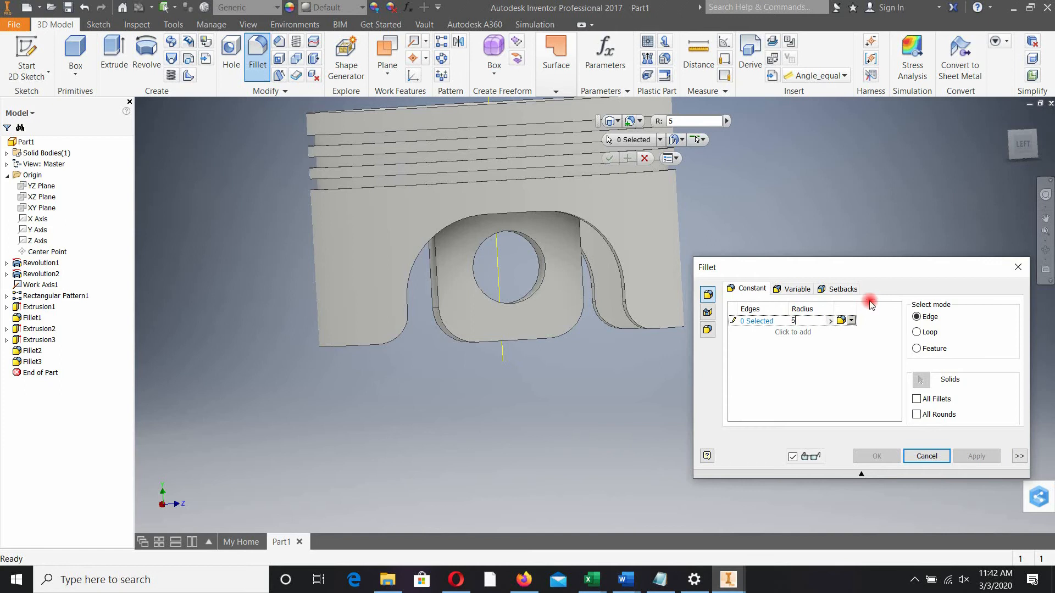
middle_click_drag(679, 387, 613, 357, "shift")
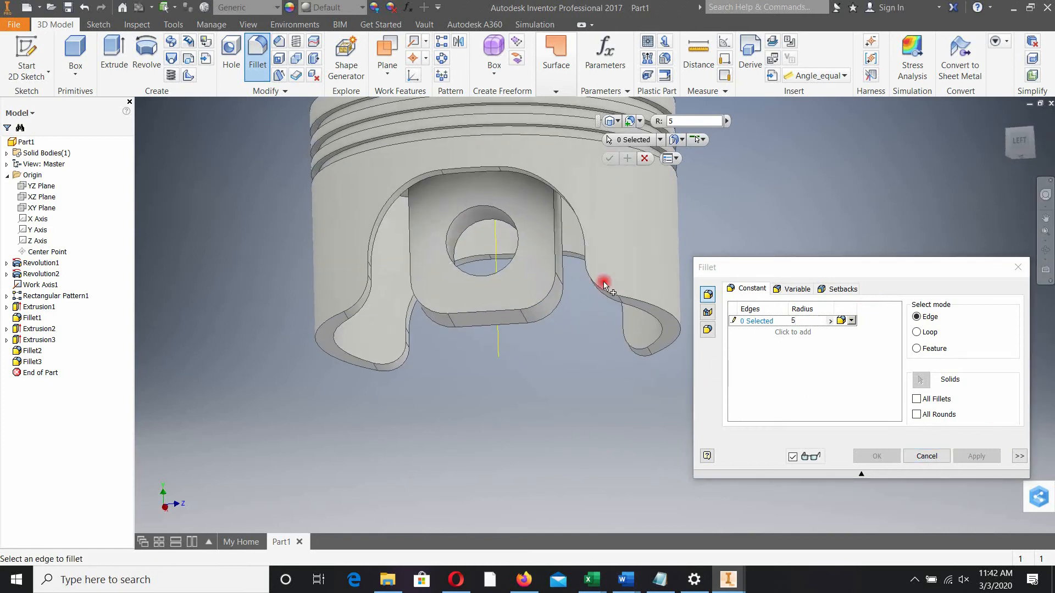
left_click(556, 252)
middle_click_drag(522, 330, 402, 208, "shift")
left_click(402, 207)
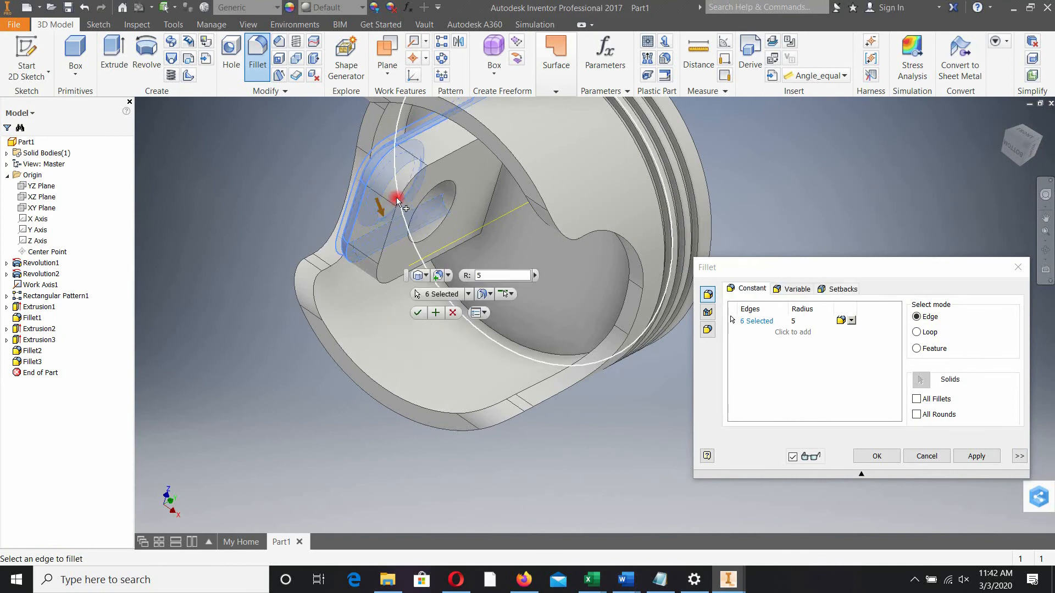
left_click(433, 252)
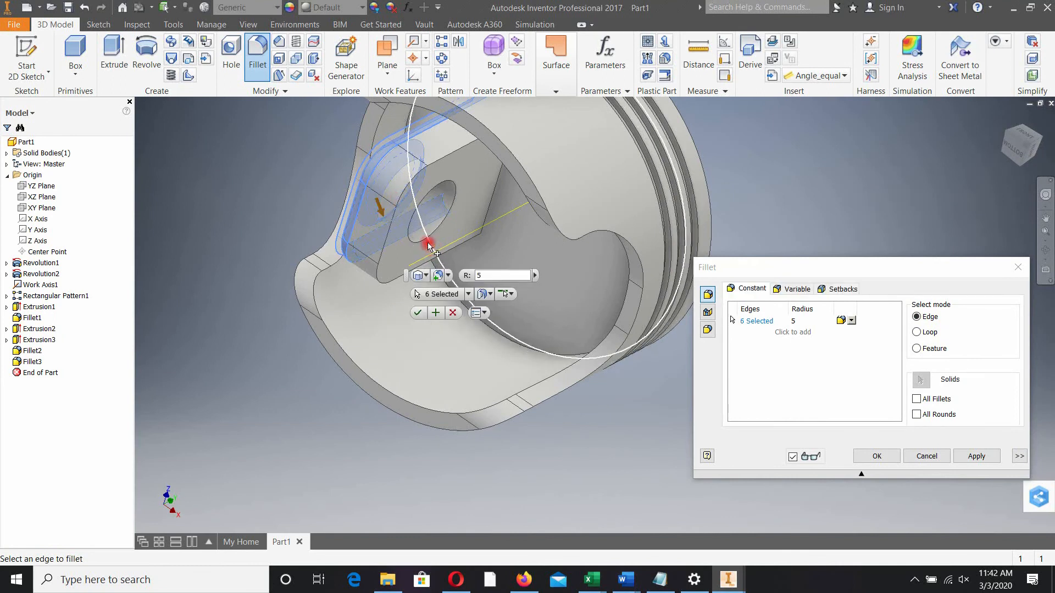
key("Escape")
Fillet the boss's side edges, the internal edge around the underside of the crown, and the skirt's lower rim with a 5 mm radius.
left_click(266, 43)
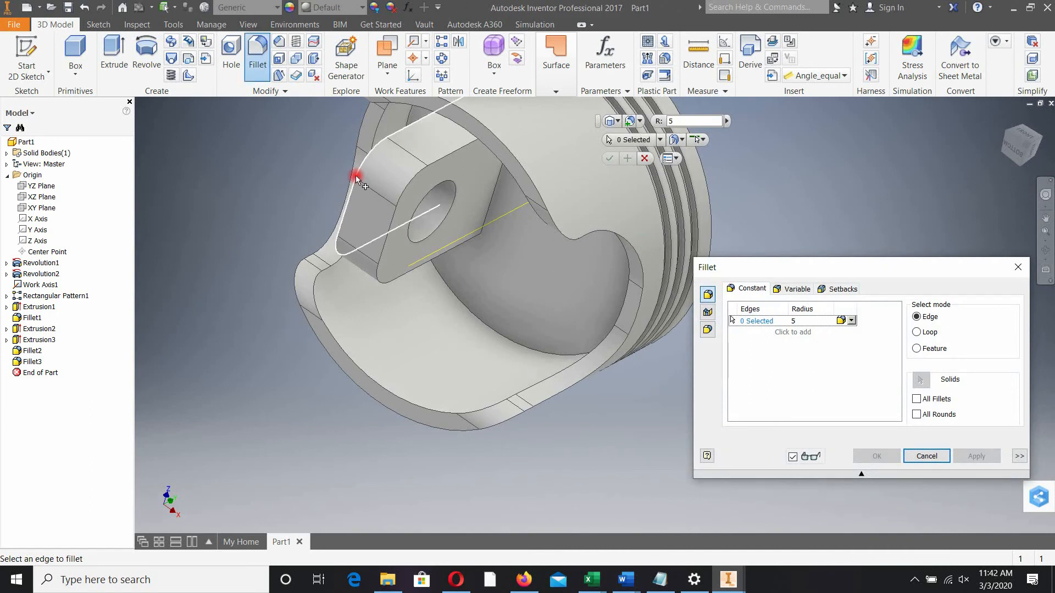
left_click(356, 177)
left_click_drag(477, 284, 413, 314)
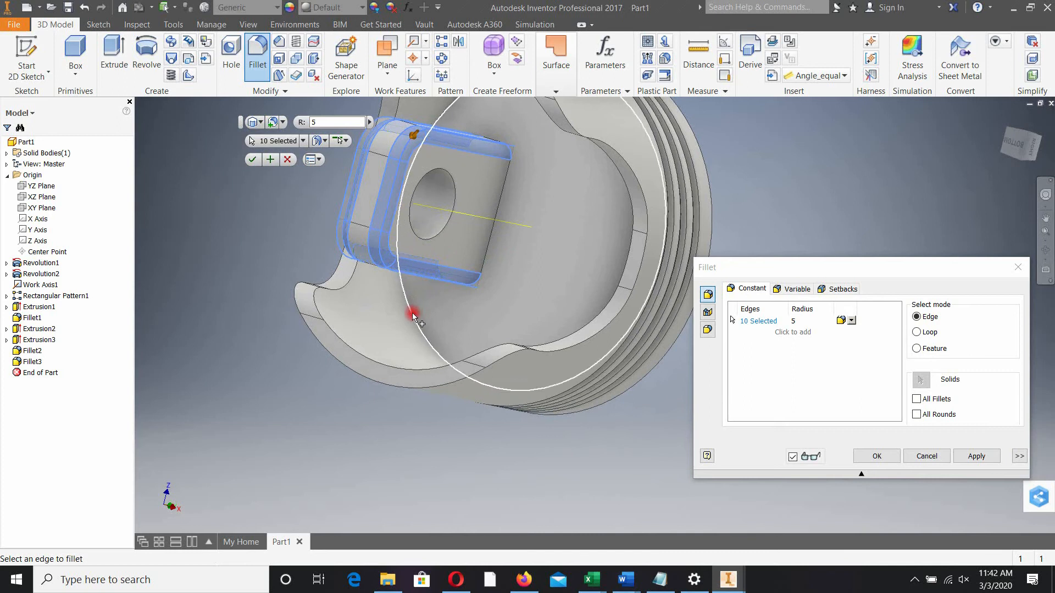
left_click(413, 314)
middle_click_drag(479, 321, 329, 298, "shift")
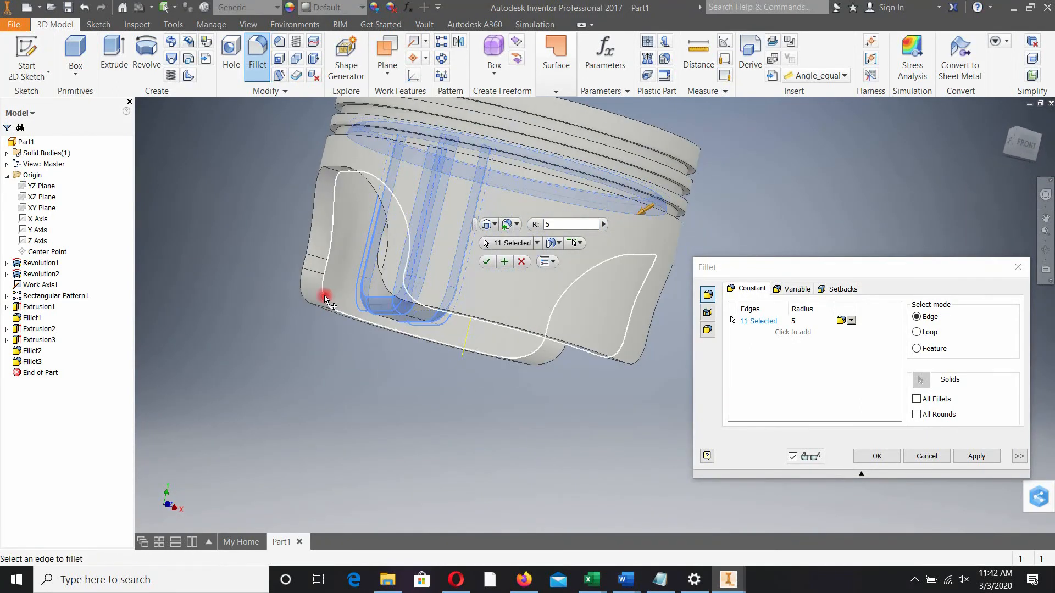
left_click(327, 299)
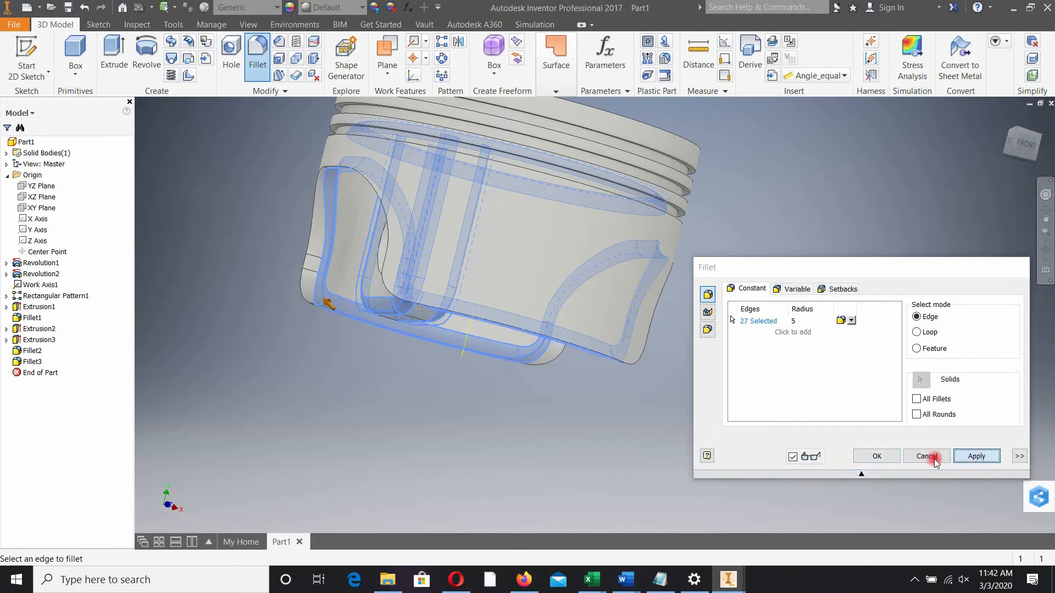
left_click(976, 456)
left_click(910, 451)
Try to mirror the boss extrusion and its corner fillets about the YZ plane, and undo the mirror.
middle_click_drag(747, 452, 779, 330, "shift")
left_click(1021, 144)
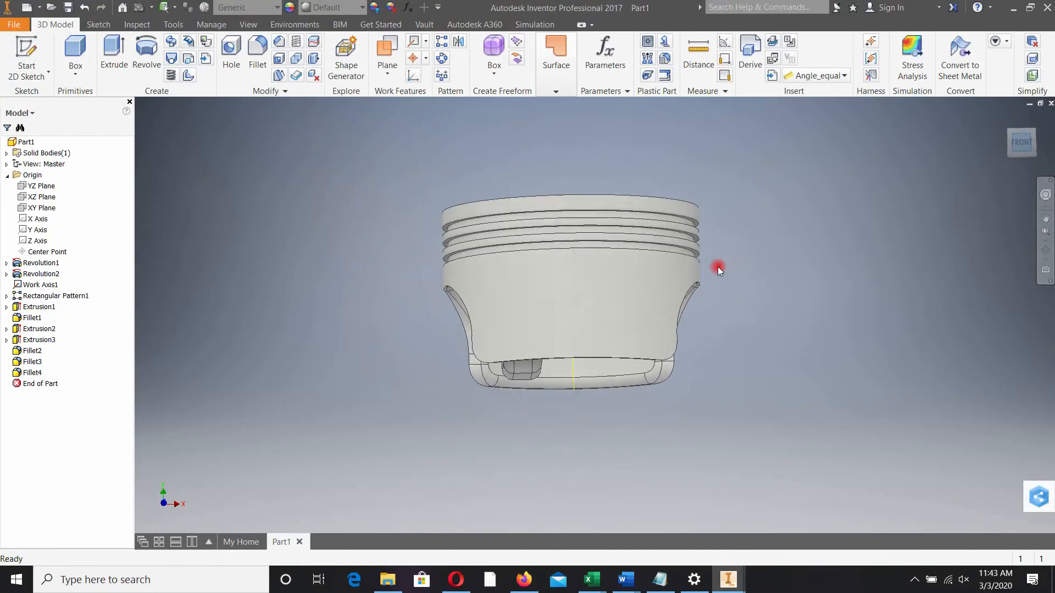
left_click(458, 43)
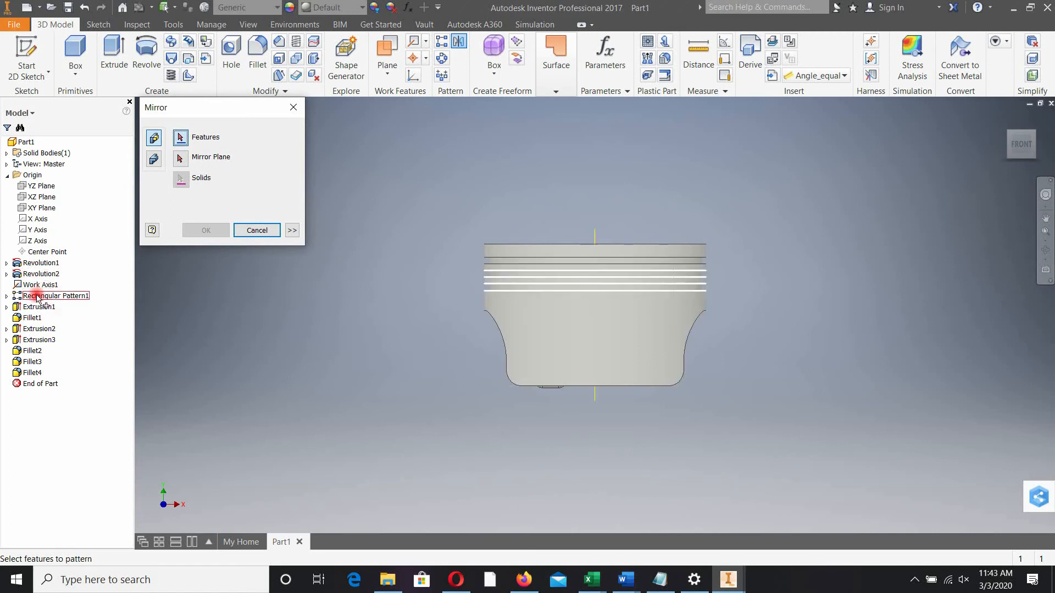
left_click(37, 328)
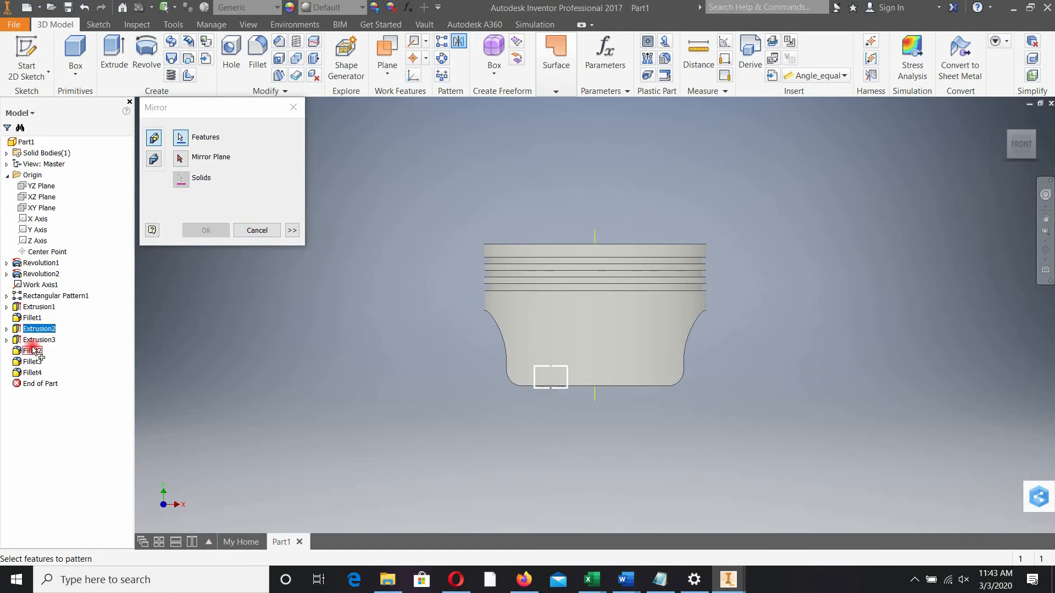
middle_click_drag(583, 414, 589, 364, "shift")
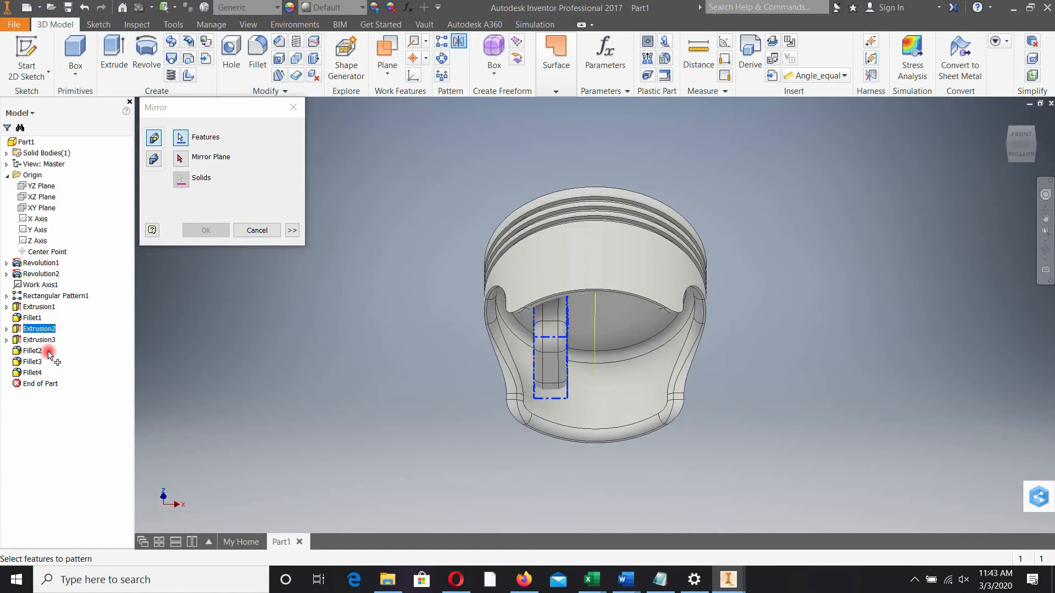
middle_click_drag(248, 383, 348, 382, "shift")
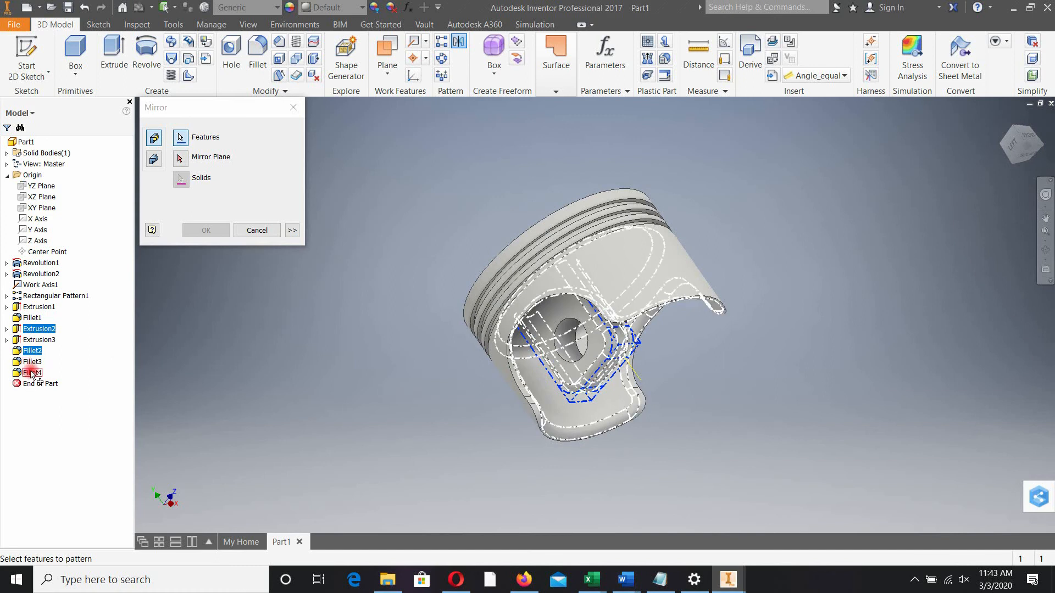
middle_click_drag(424, 397, 253, 418, "shift")
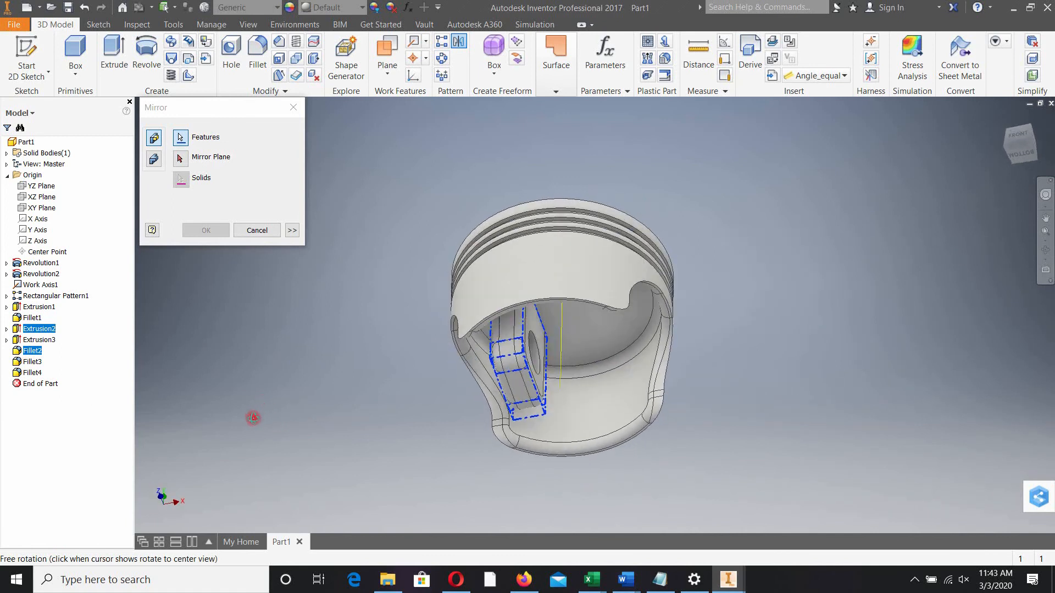
left_click(180, 158)
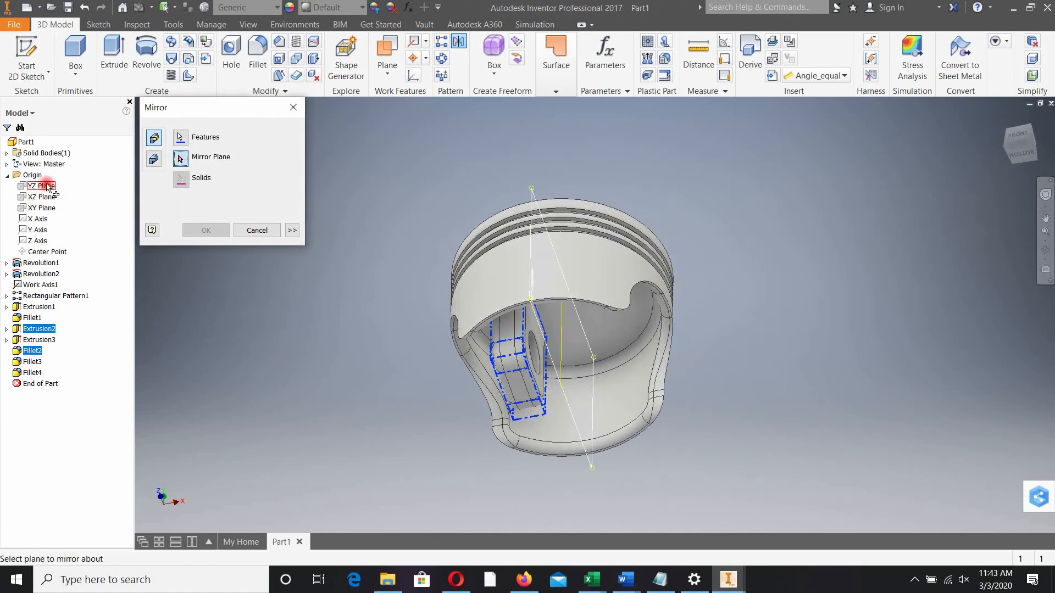
left_click(46, 186)
left_click(199, 230)
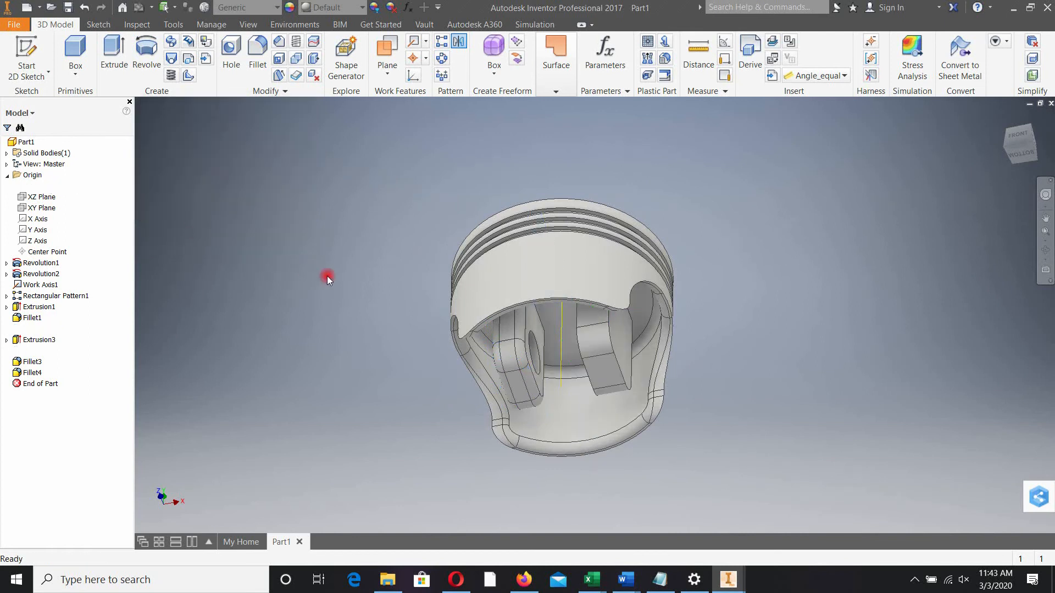
middle_click_drag(702, 344, 680, 354, "shift")
key("ctrl+z")
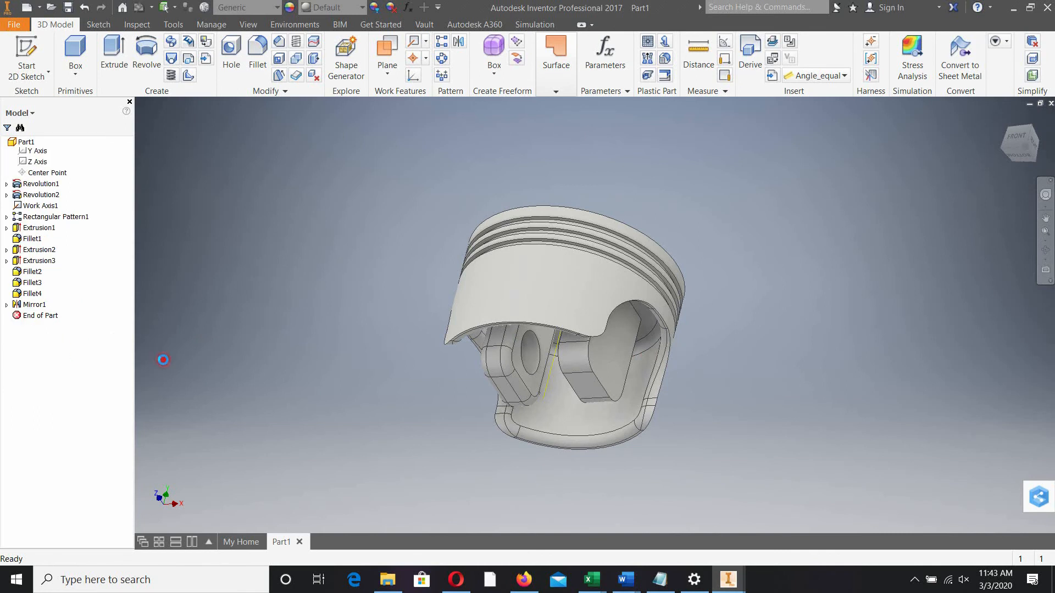
Mirror the boss extrusion, its pin hole cut and its corner fillets about the YZ plane.
left_click(455, 43)
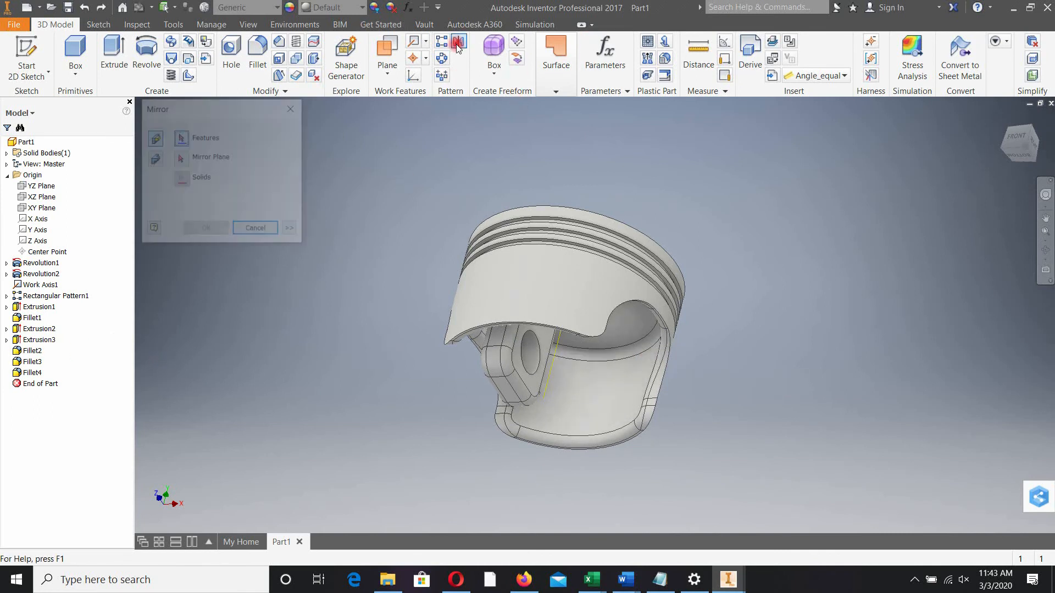
left_click(33, 340)
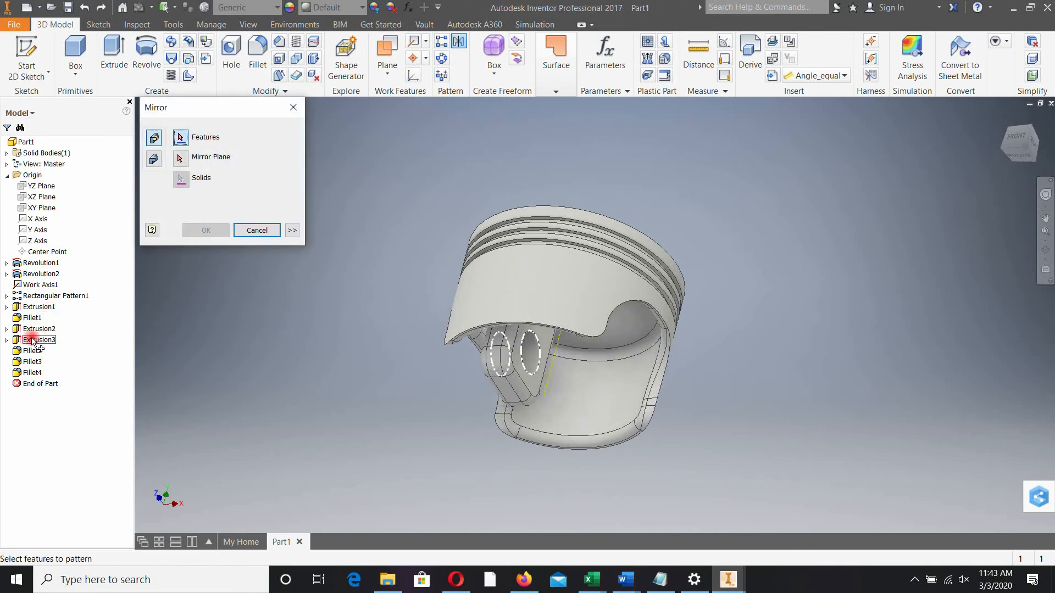
left_click(31, 343)
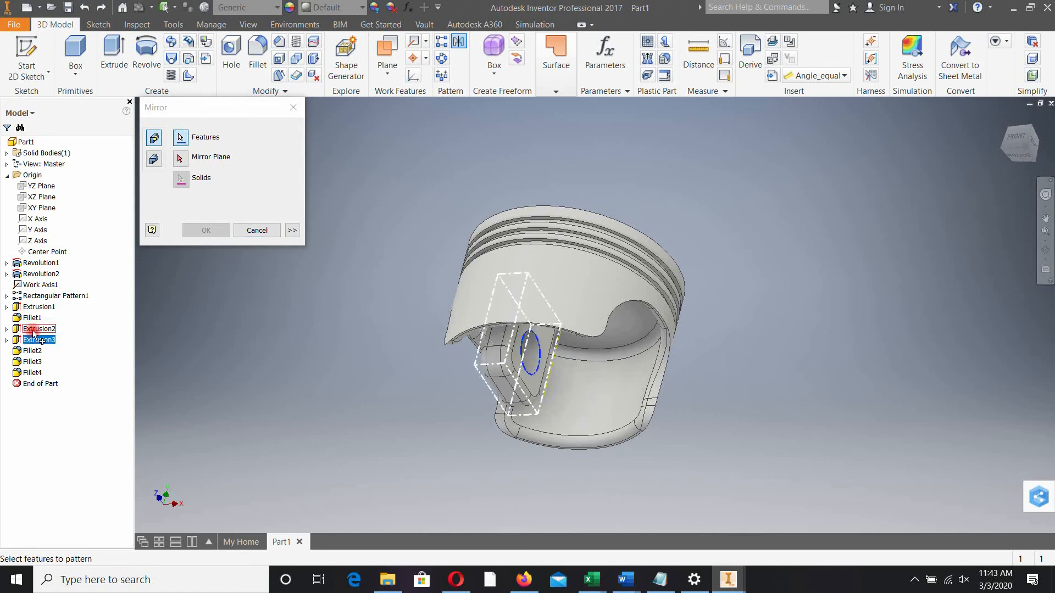
left_click(33, 330)
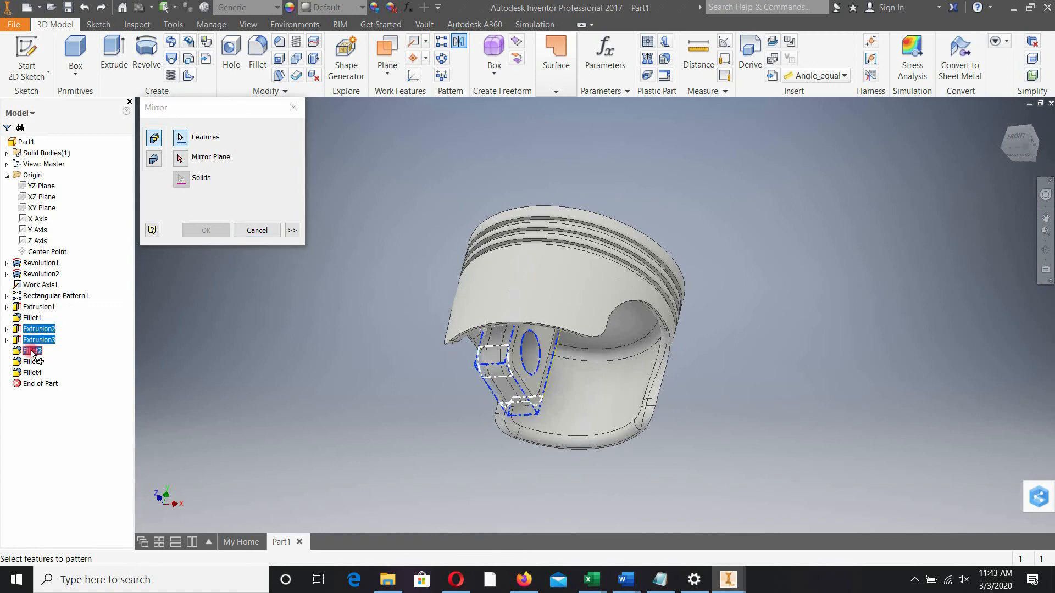
left_click(190, 160)
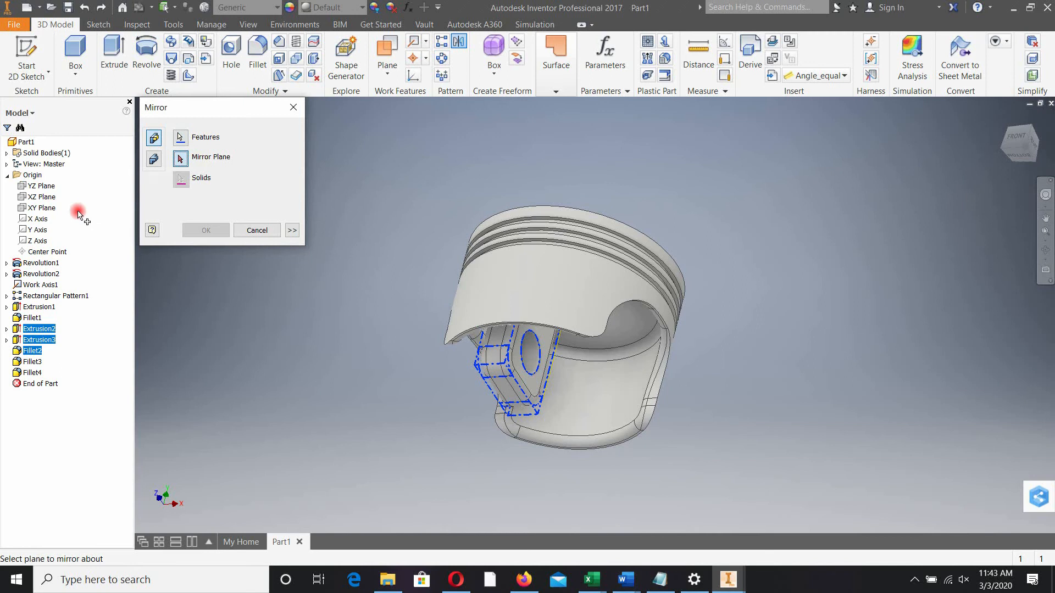
left_click(44, 186)
left_click(206, 229)
Fillet the edges along both faces of the mirrored boss with a 5 mm radius.
middle_click_drag(617, 328, 659, 307, "shift")
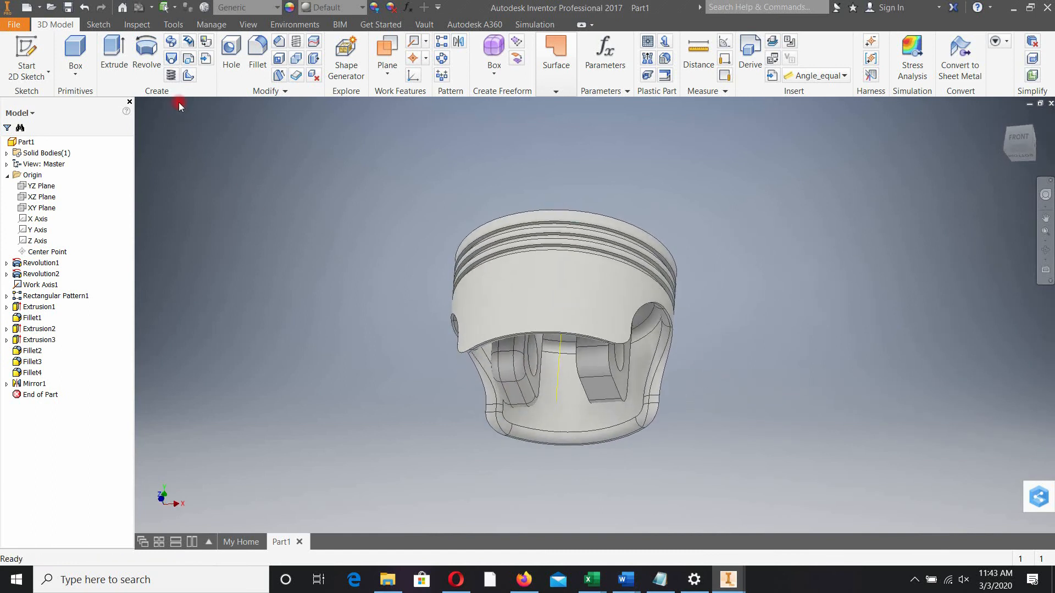
left_click(258, 55)
scroll(683, 358, "up", 3)
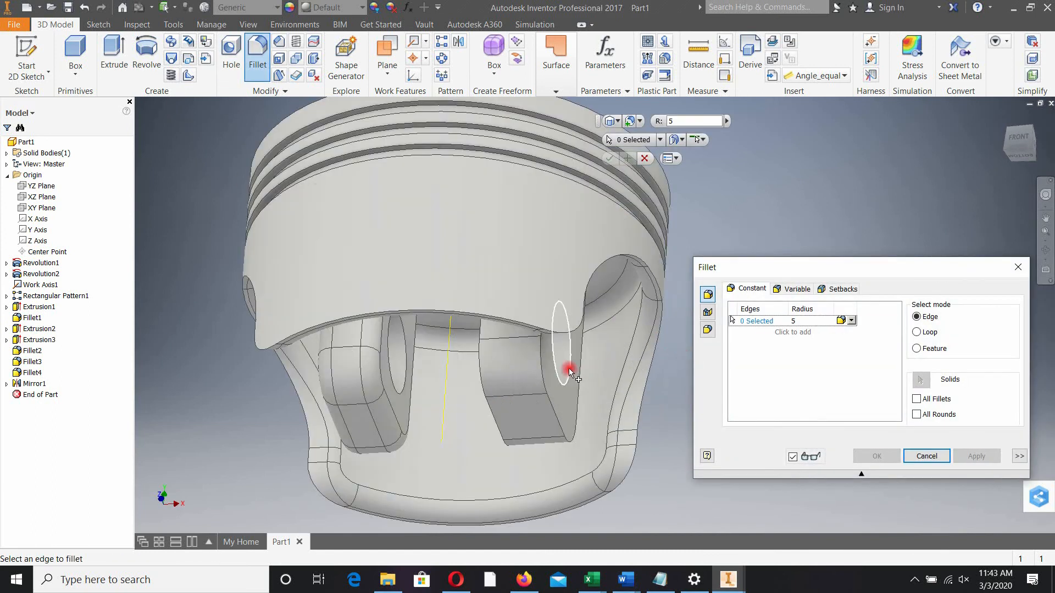
left_click(541, 370)
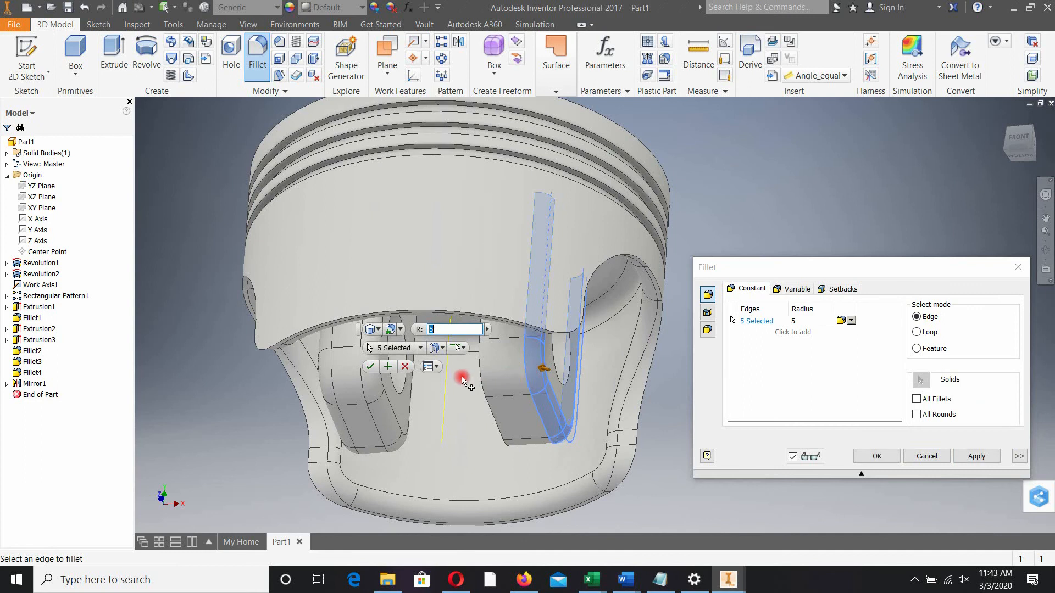
left_click(479, 380)
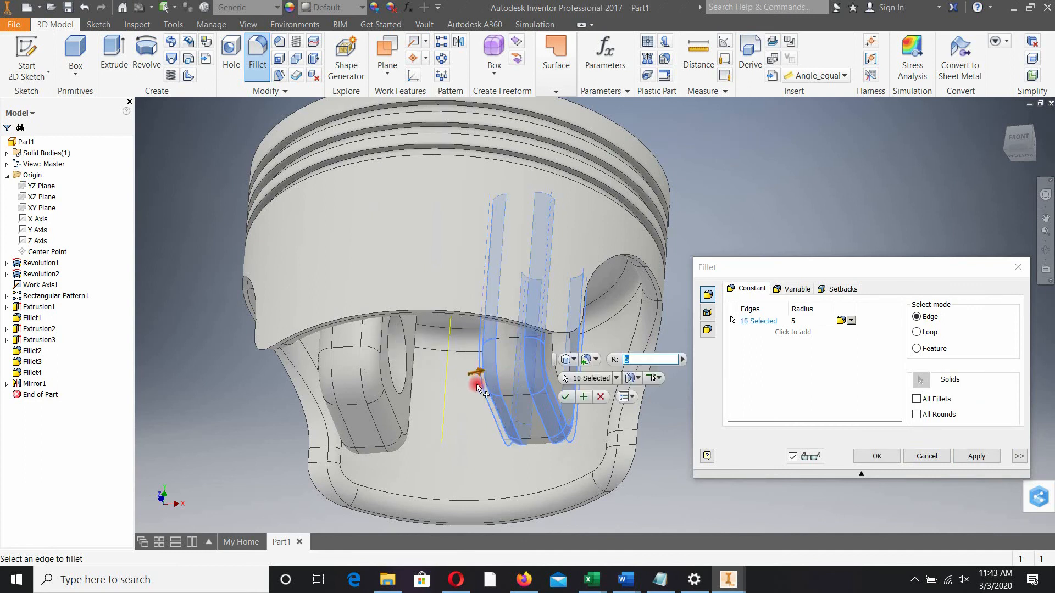
left_click(569, 398)
Examine the piston from several sides and return it to a corner view from above.
middle_click_drag(718, 411, 468, 380, "shift")
scroll(468, 380, "up", 5)
middle_click_drag(535, 386, 436, 353, "shift")
left_click_drag(1024, 151, 876, 233)
left_click_drag(1018, 144, 1016, 151)
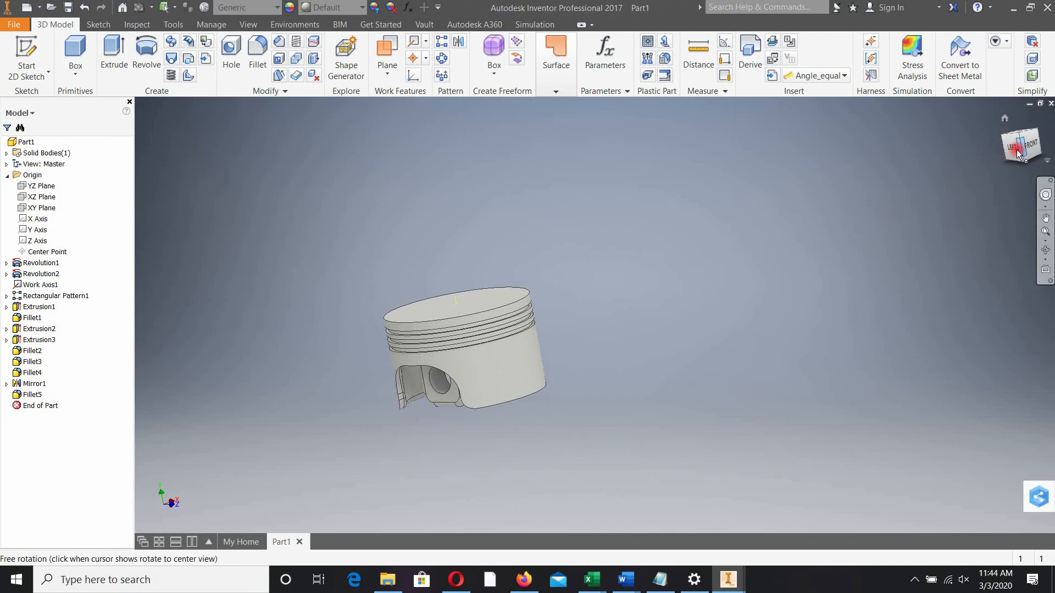
left_click(1018, 154)
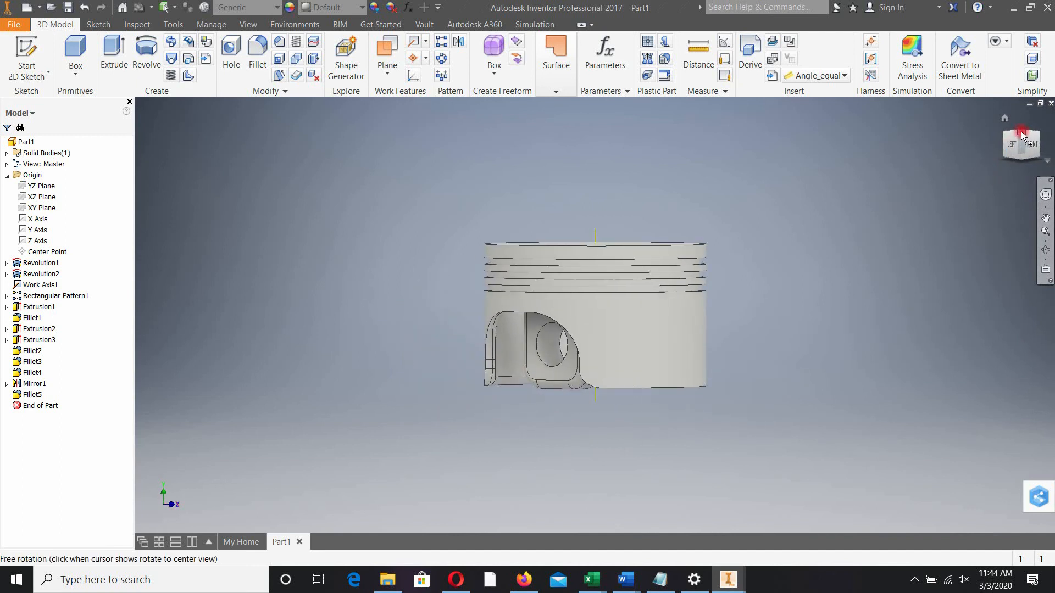
left_click(1020, 131)
Try the Semi-Polished and Steel Galvanized appearances on the piston.
left_click(330, 8)
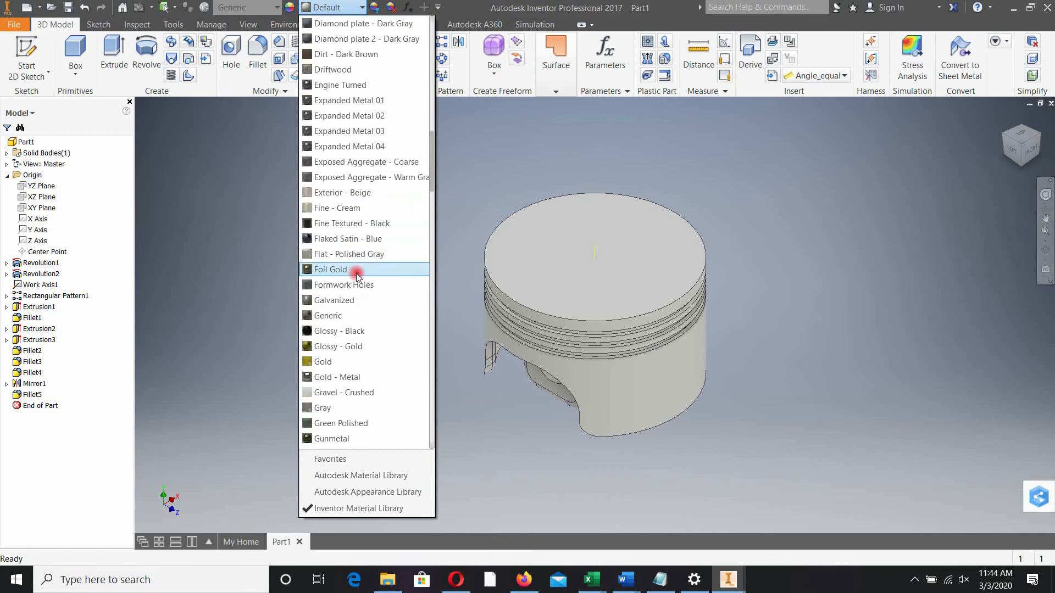
scroll(357, 275, "down", 2)
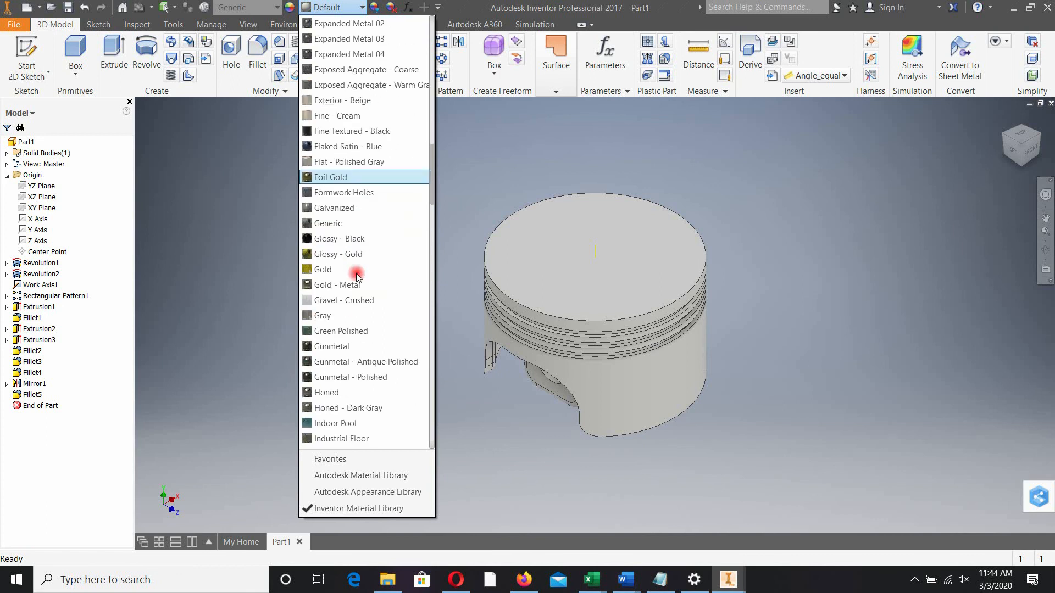
scroll(357, 275, "down", 4)
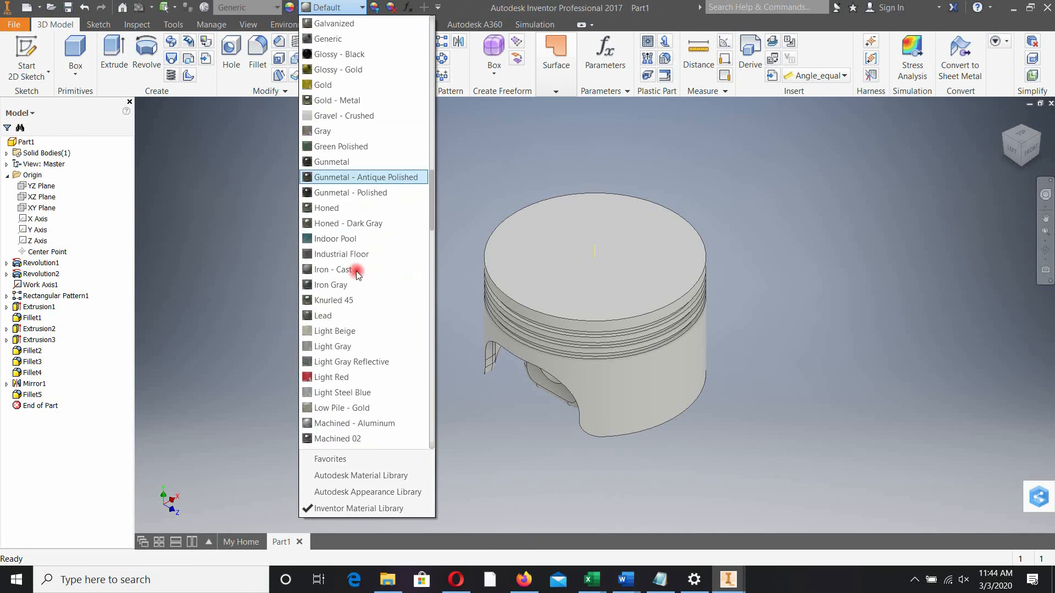
scroll(358, 274, "down", 5)
scroll(361, 300, "down", 5)
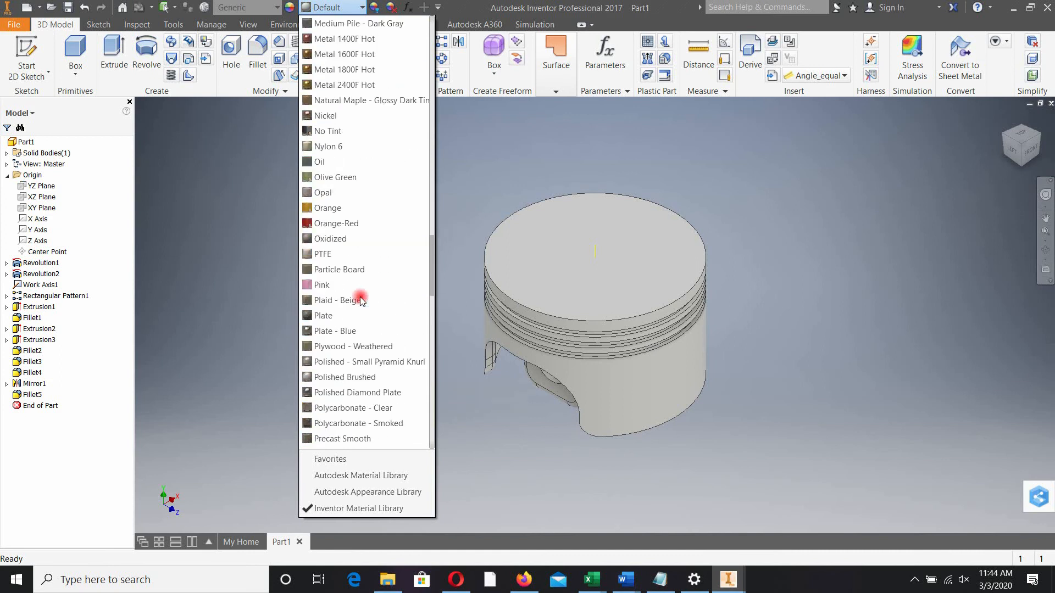
scroll(360, 300, "down", 5)
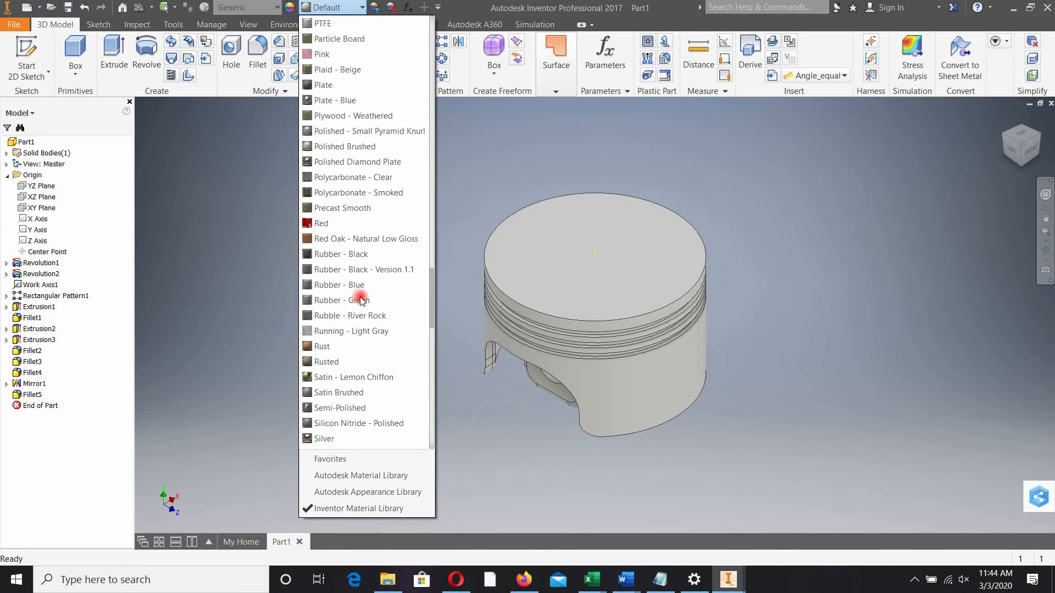
left_click(356, 411)
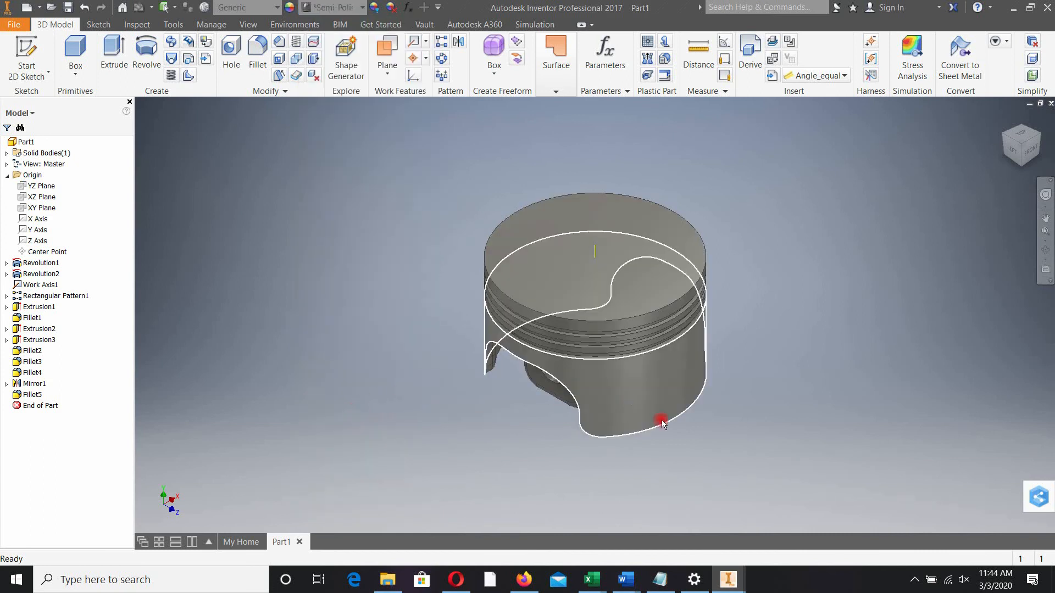
left_click(351, 8)
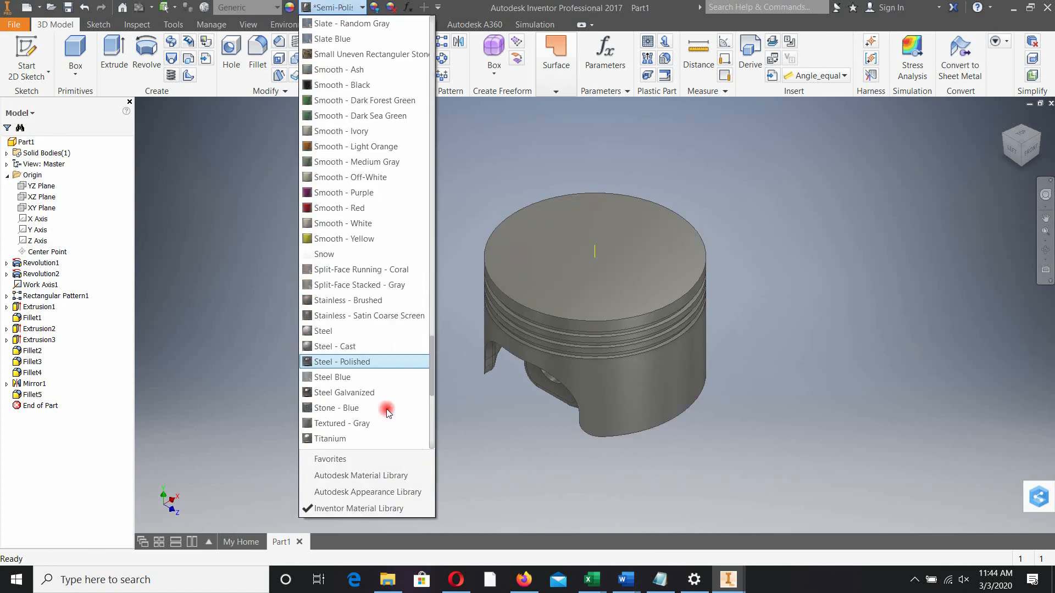
left_click(376, 394)
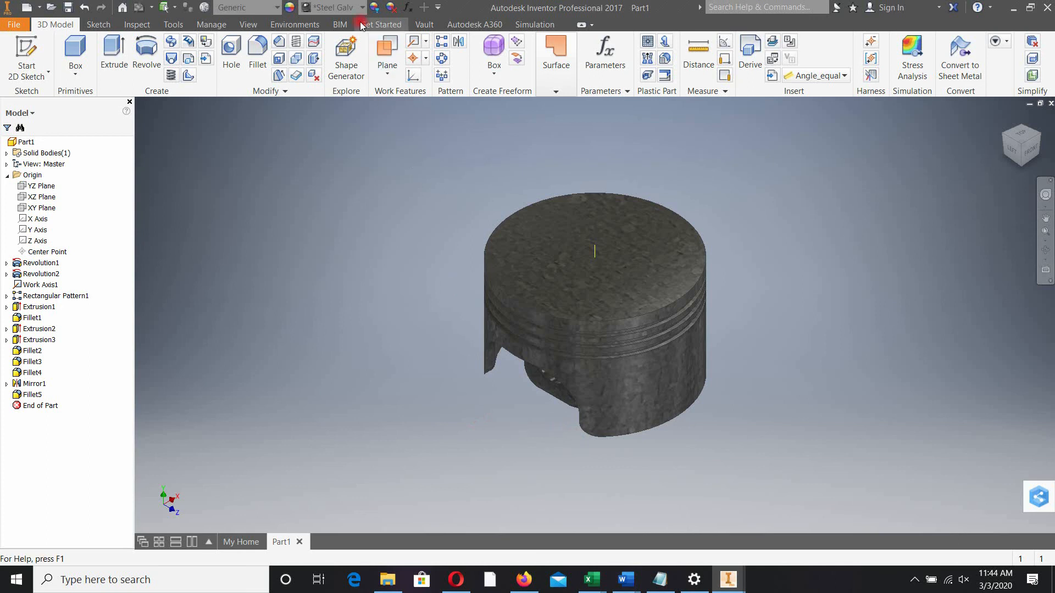
Set the piston's appearance to Titanium - Polished.
left_click(352, 7)
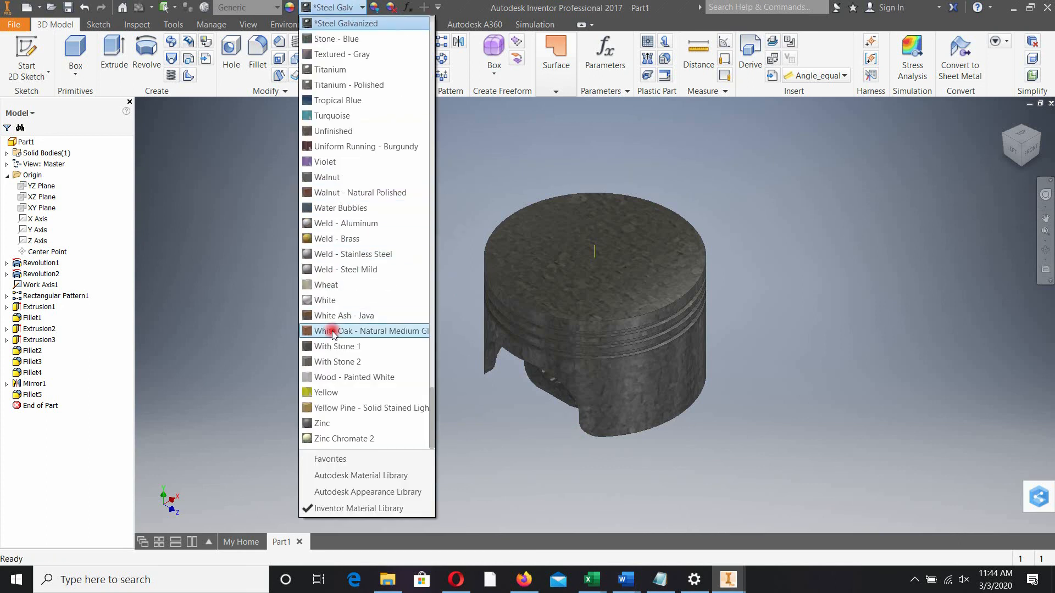
scroll(333, 333, "up", 2)
scroll(333, 331, "up", 2)
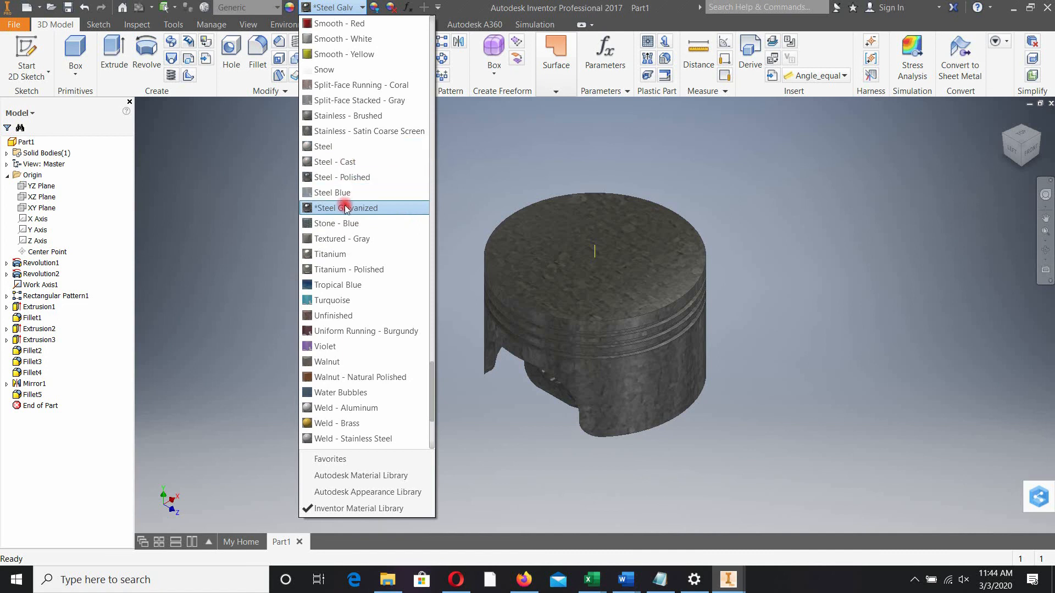
left_click(341, 269)
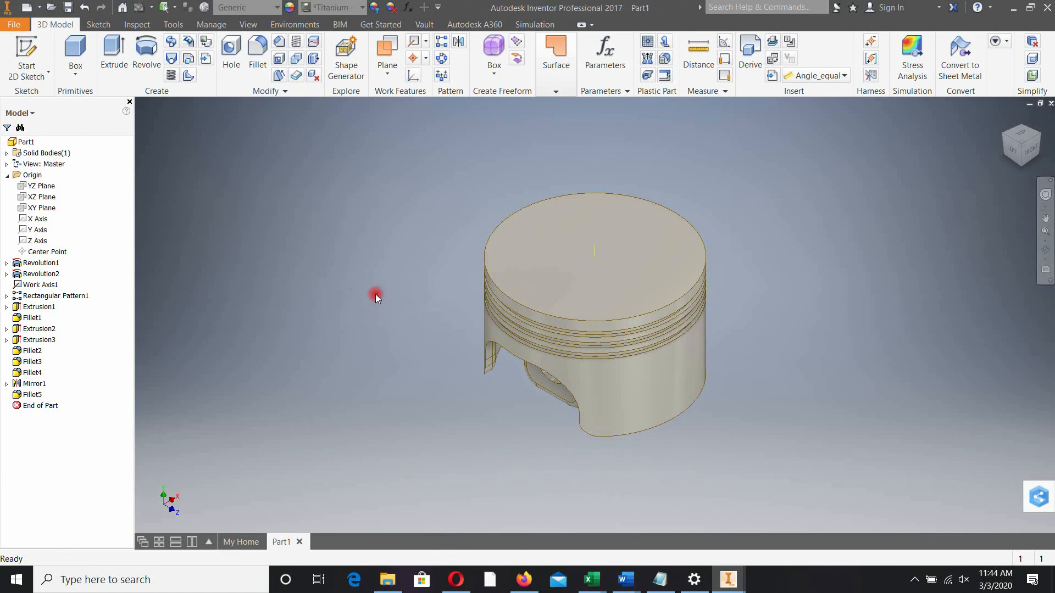
Reapply the Titanium - Polished appearance and turn the piston to a corner view from above with the skirt cutout in sight.
left_click(321, 16)
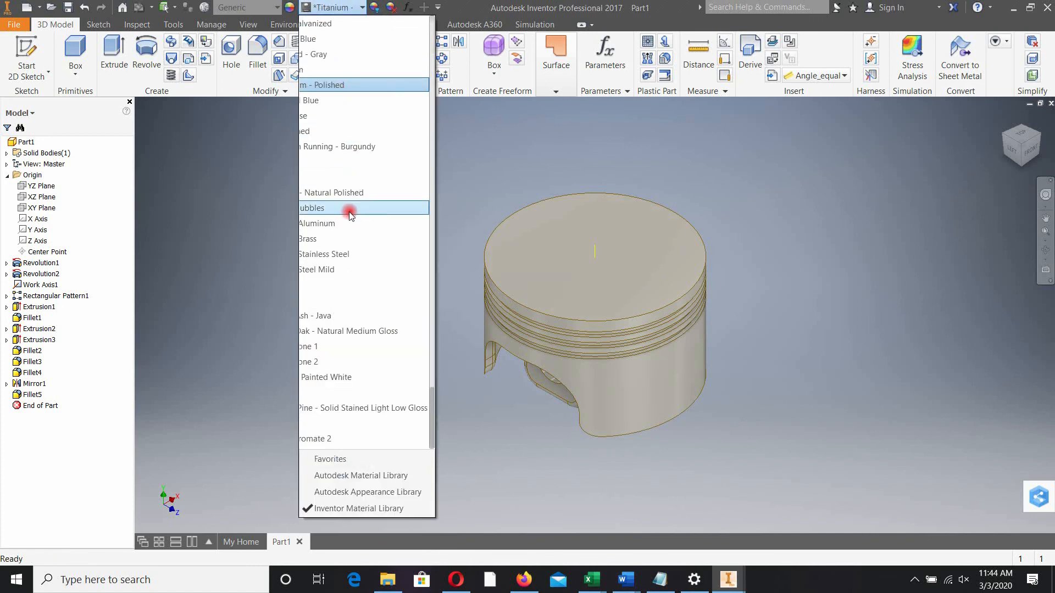
left_click(336, 86)
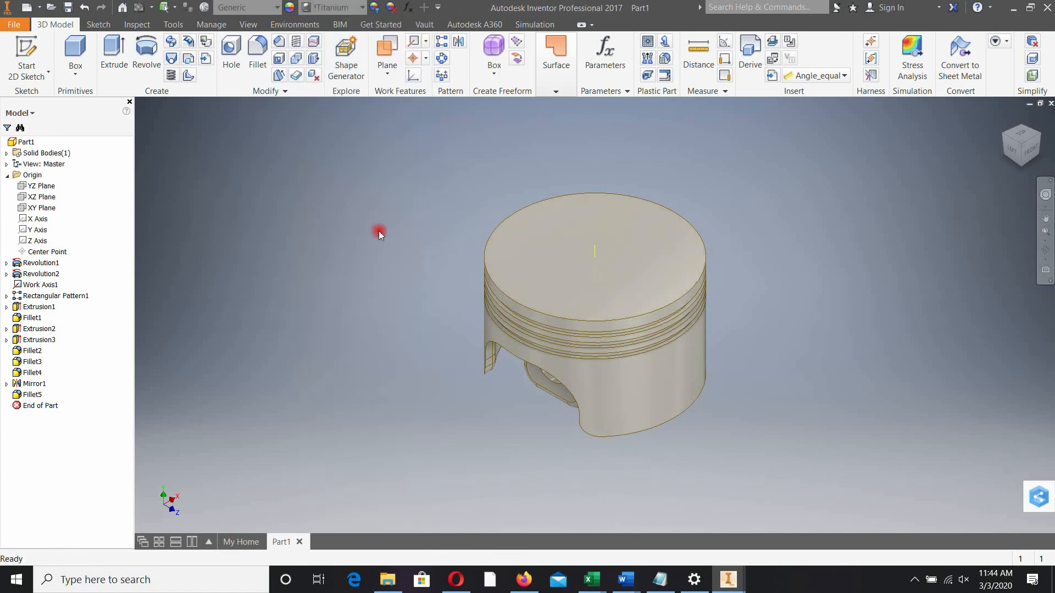
middle_click_drag(427, 324, 294, 360, "shift")
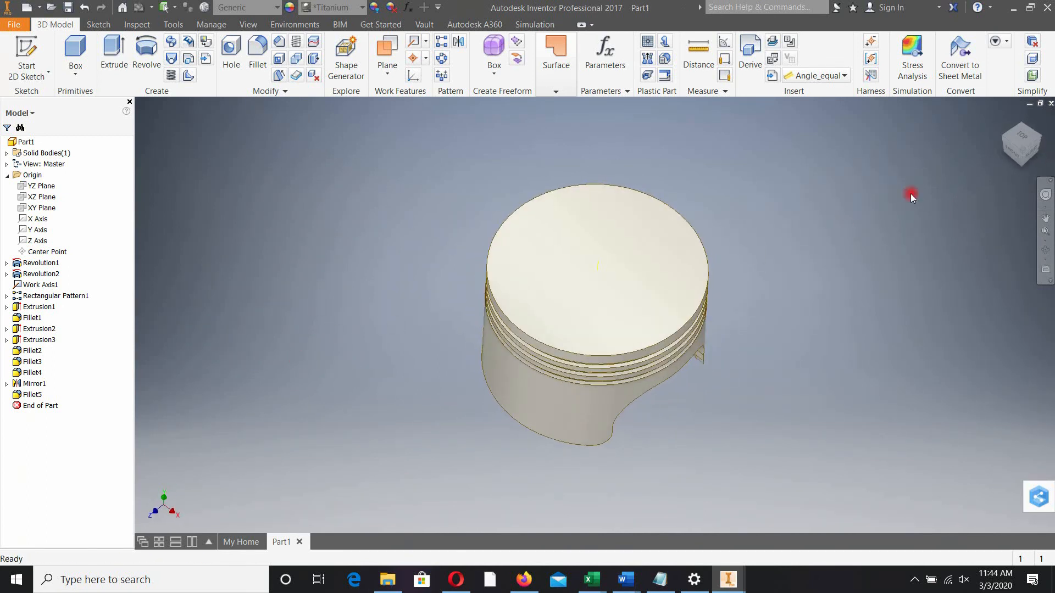
left_click(1022, 153)
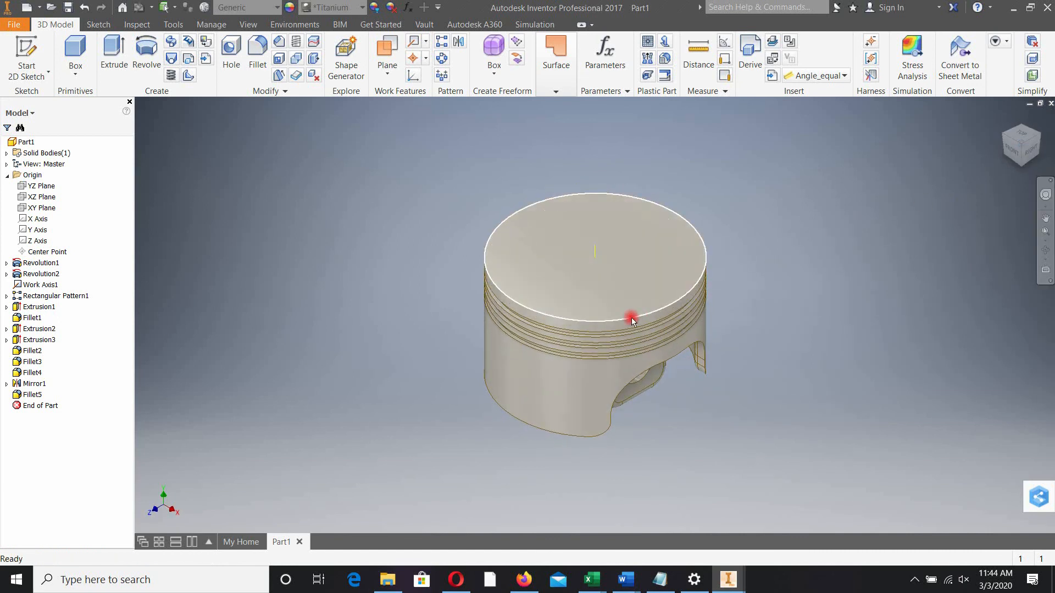
Change the visual style so the piston is displayed without edge lines.
left_click(245, 26)
left_click(155, 50)
left_click(163, 96)
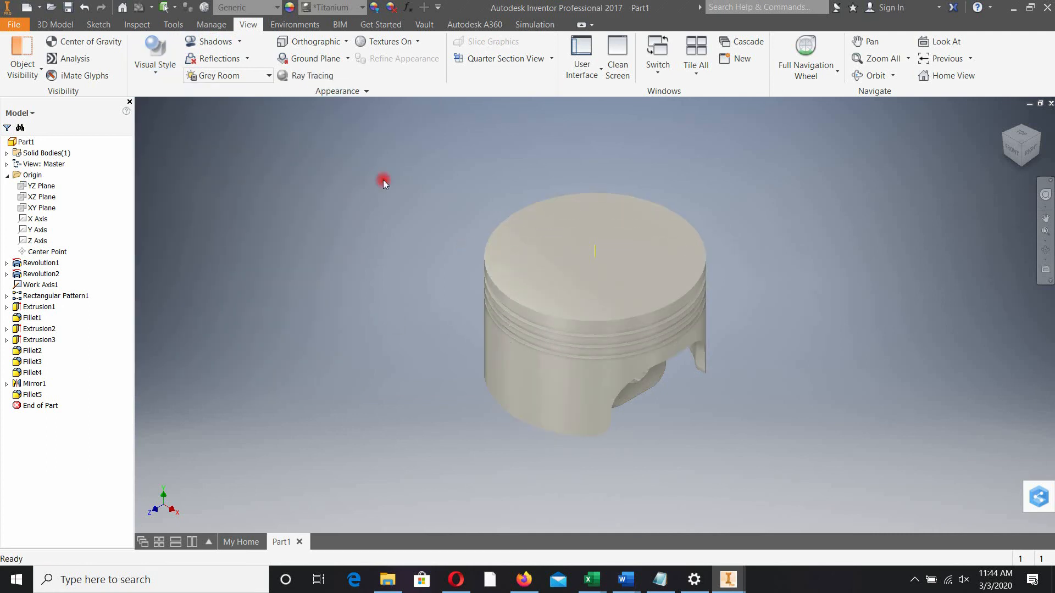
Turn on all shadows and the ground reflections for the piston.
left_click(240, 41)
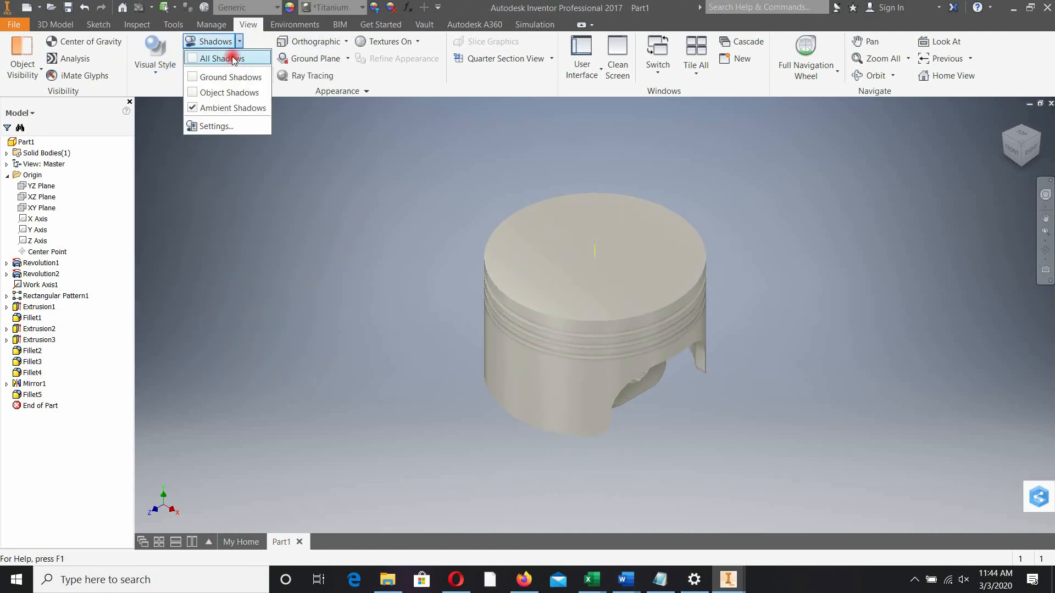
left_click(231, 59)
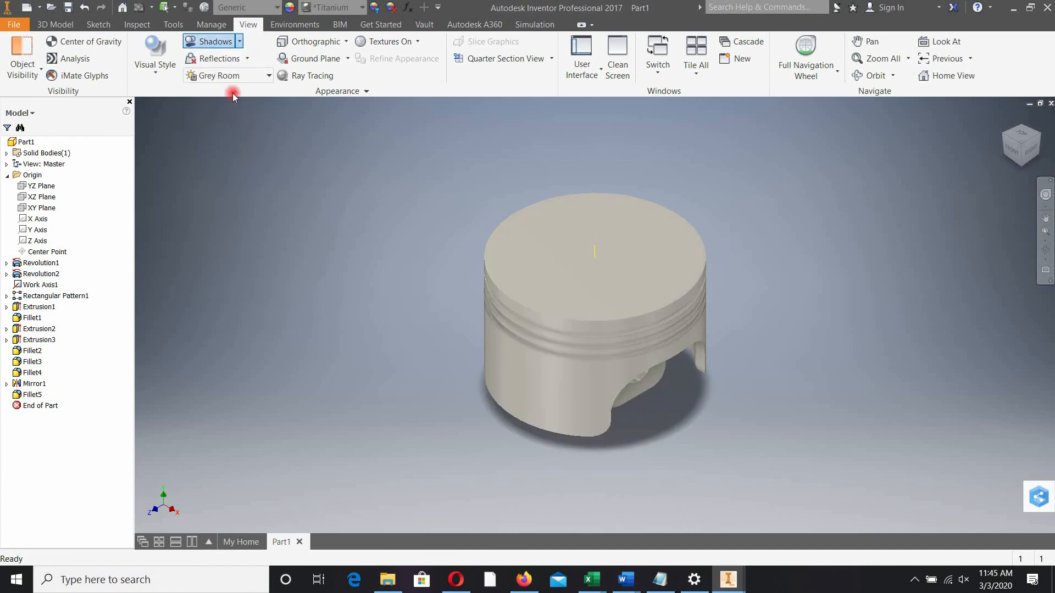
left_click(248, 59)
left_click(233, 101)
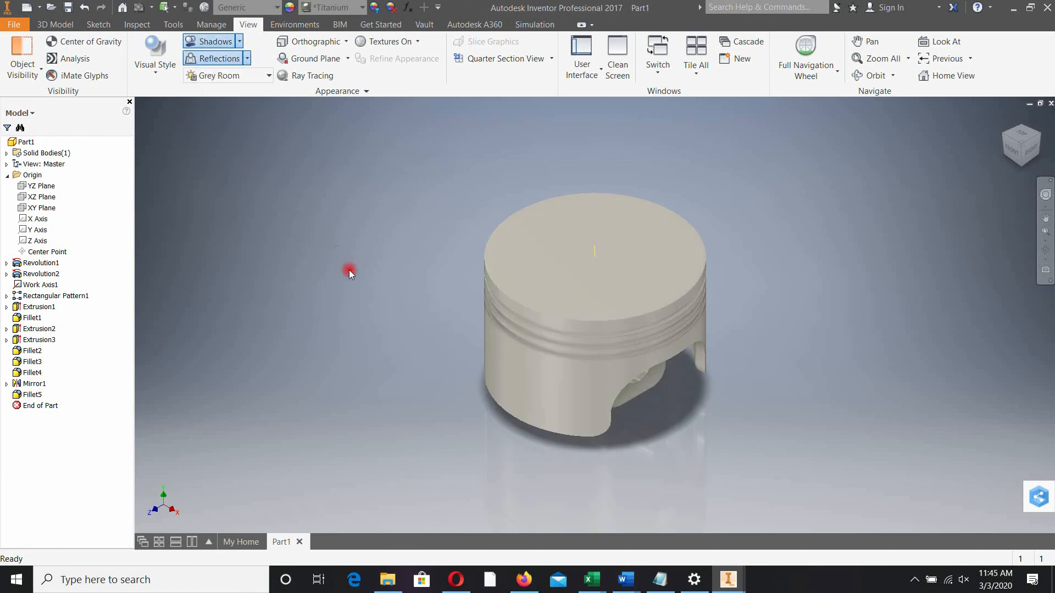
Hide the work axis running through the centre of the piston.
middle_click_drag(419, 314, 355, 262)
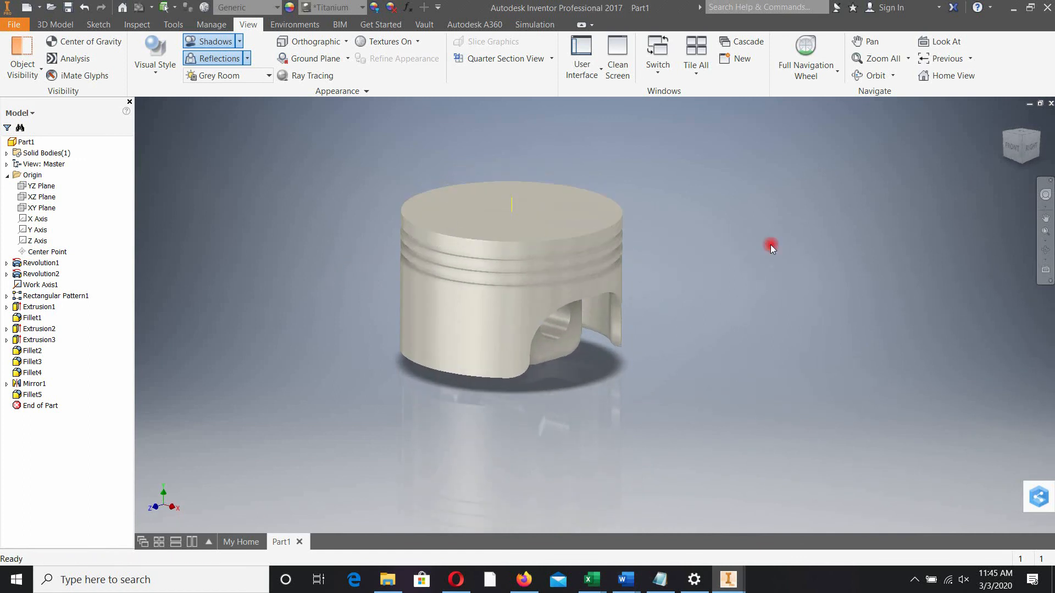
middle_click_drag(755, 235, 817, 276)
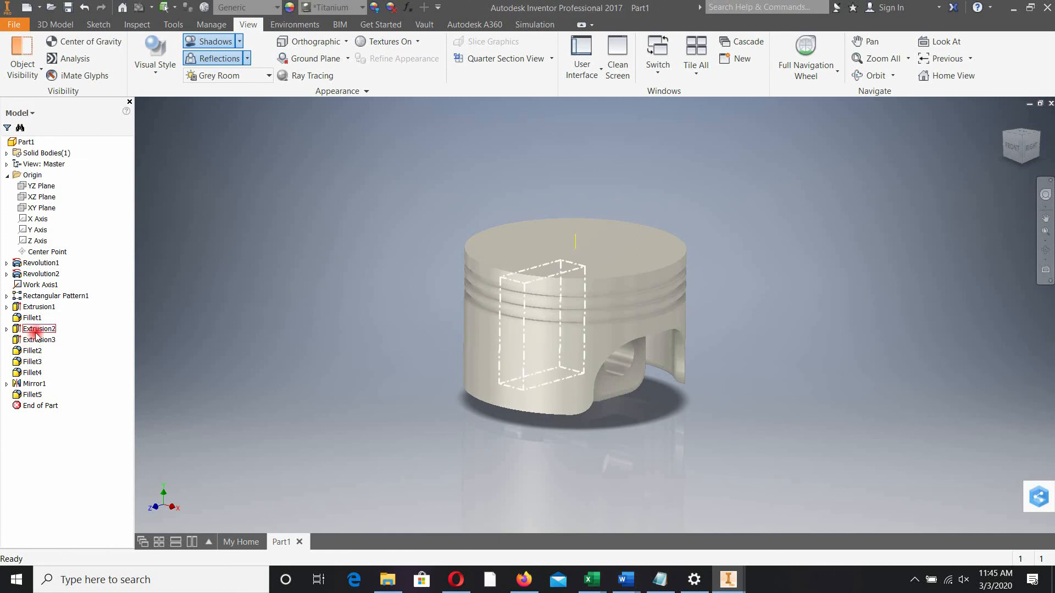
right_click(33, 284)
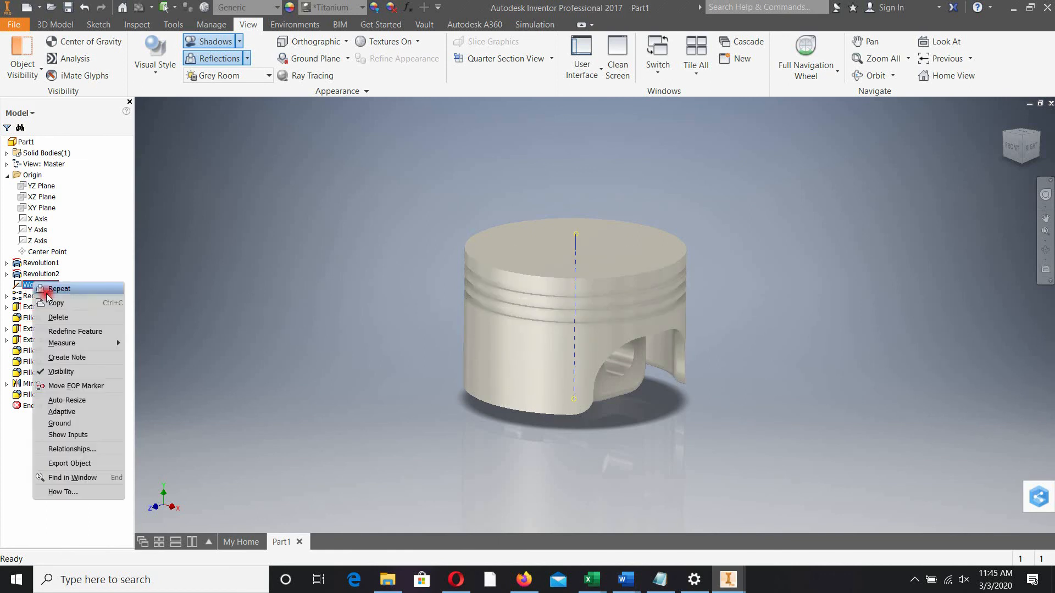
left_click(48, 368)
middle_click_drag(805, 360, 800, 360, "shift")
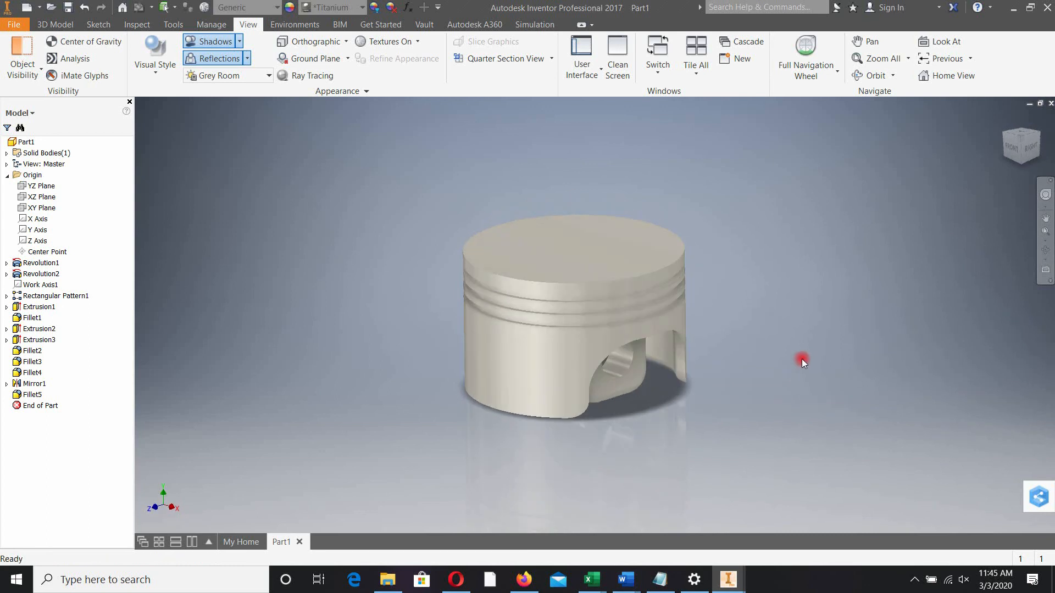